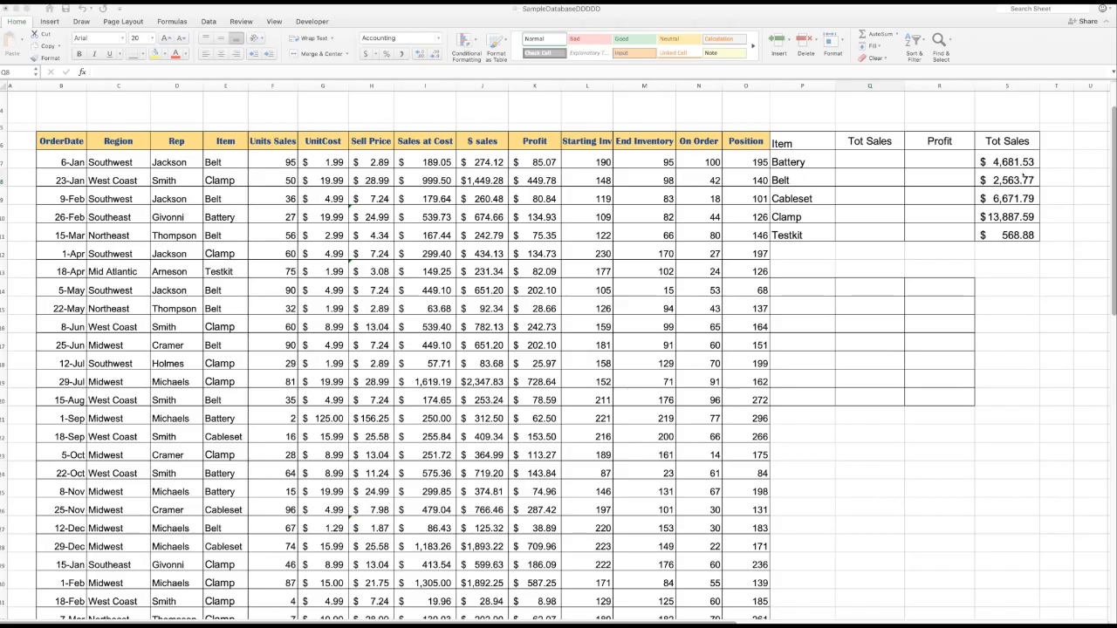
- Start a SUMIF formula in Battery's Tot Sales cell Q7 with the Item column as the absolute range $E$7:$E$49
{"action": "left_click", "coordinate": [881, 162]}
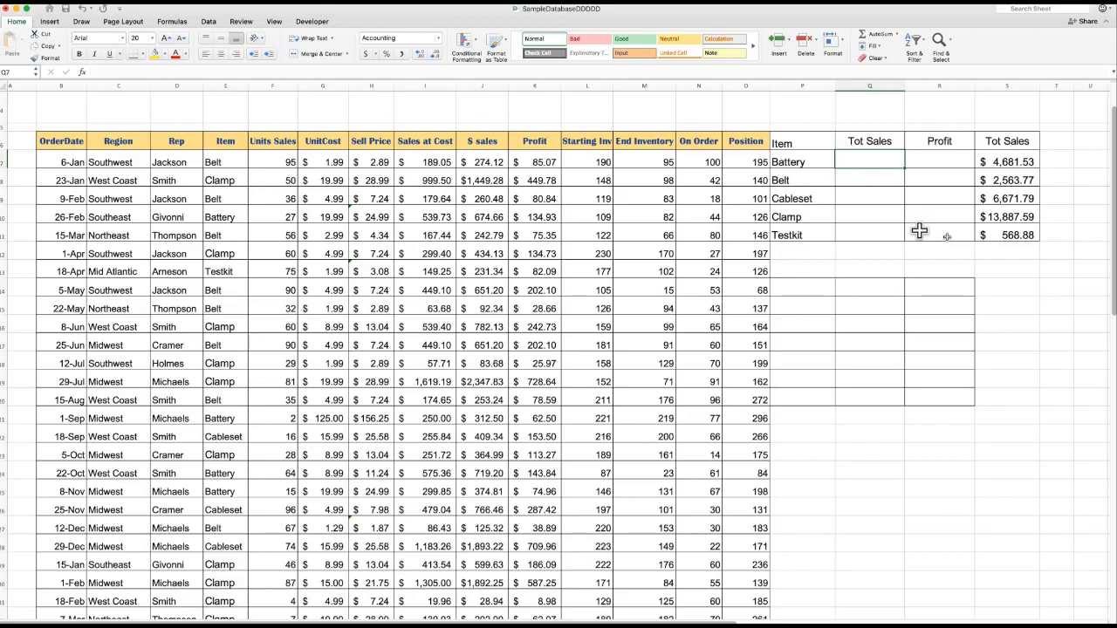
{"action": "type", "text": "=sumif"}
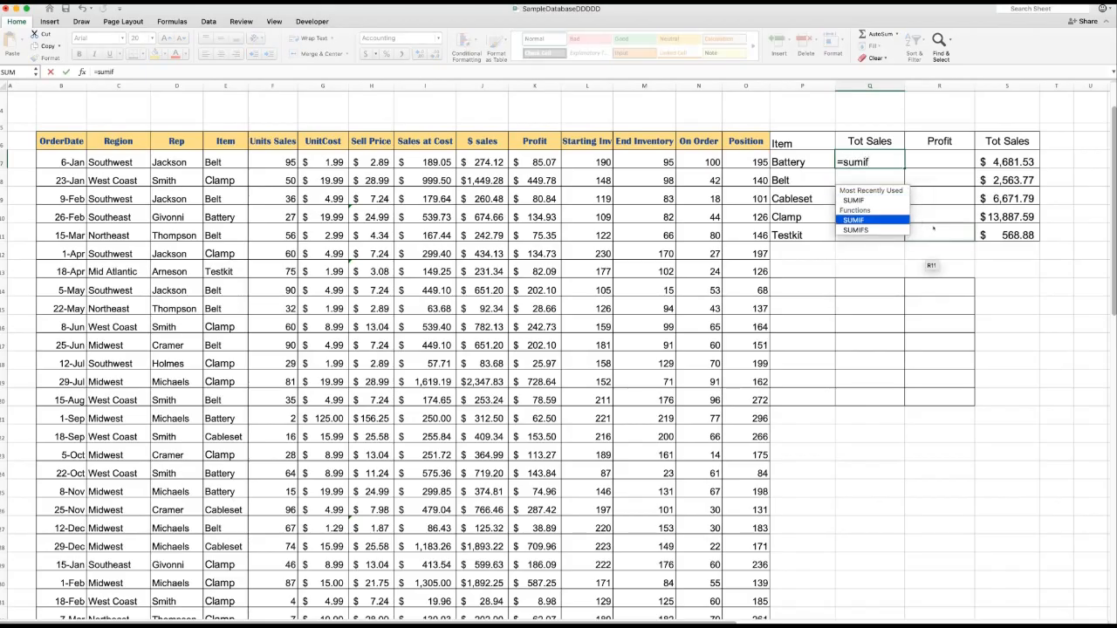
{"action": "double_click", "coordinate": [877, 203]}
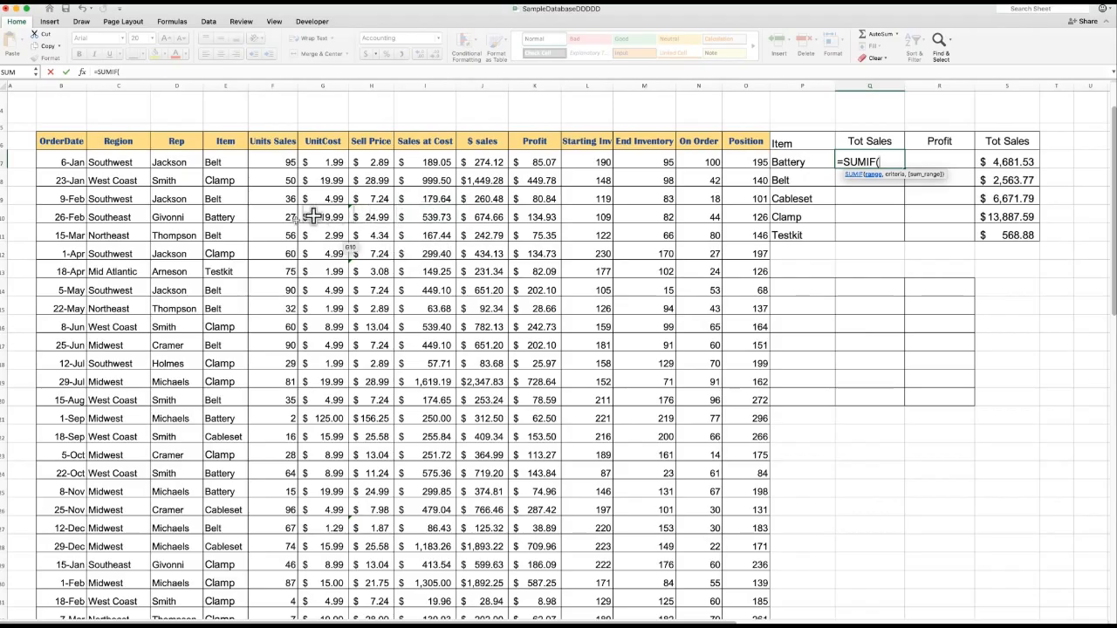
{"action": "left_click", "coordinate": [223, 161]}
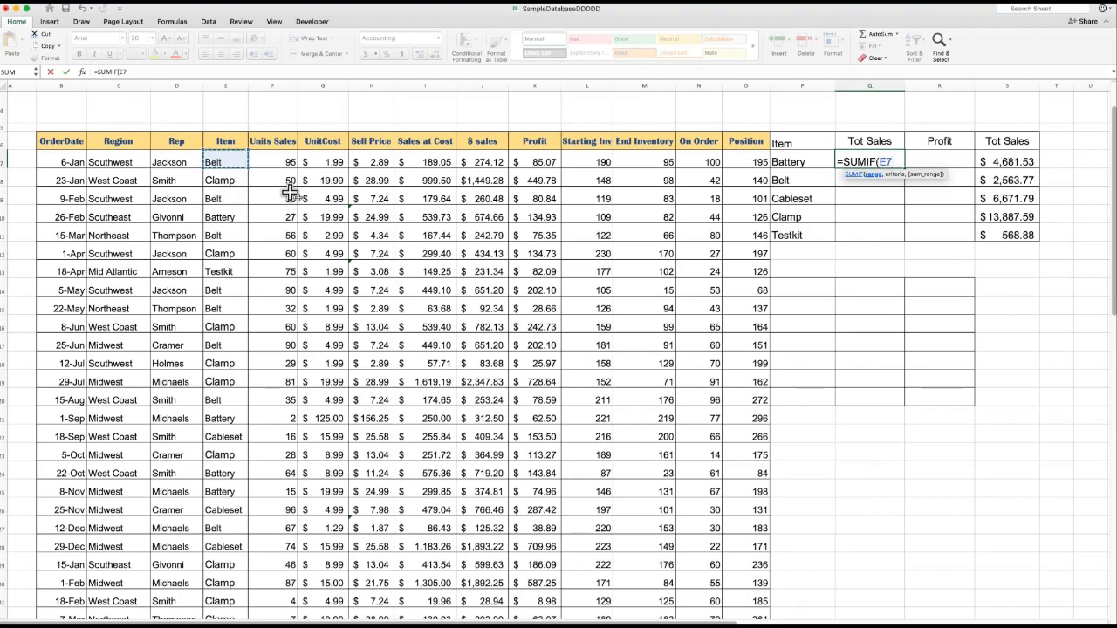
{"action": "key", "text": "shift+Down"}
{"action": "key", "text": "shift+Down"}
{"action": "key", "text": "shift+Down"}
{"action": "key", "text": "shift+Down"}
{"action": "key", "text": "shift+Down"}
{"action": "key", "text": "shift+Down"}
{"action": "key", "text": "shift+Down"}
{"action": "key", "text": "shift+Down"}
{"action": "key", "text": "shift+Down"}
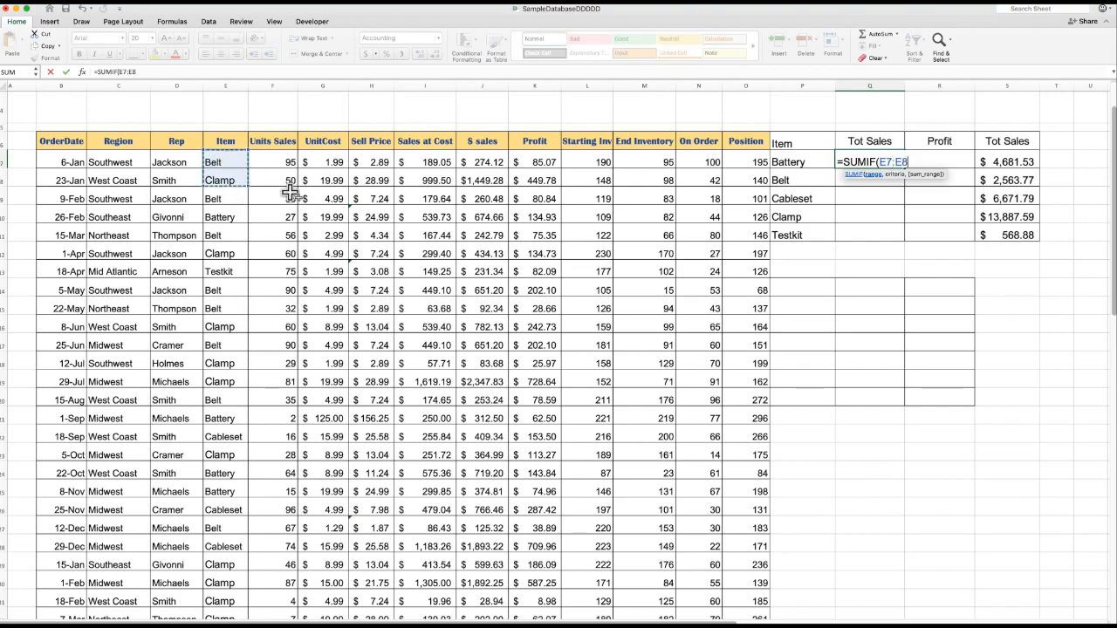
{"action": "key", "text": "shift+Down"}
{"action": "key", "text": "shift+Down"}
{"action": "key", "text": "shift+Down"}
{"action": "key", "text": "shift+Down"}
{"action": "key", "text": "shift+Down"}
{"action": "key", "text": "shift+Down"}
{"action": "key", "text": "shift+Down"}
{"action": "key", "text": "shift+Down"}
{"action": "key", "text": "shift+Down"}
{"action": "key", "text": "shift+Down"}
{"action": "key", "text": "shift+Down"}
{"action": "key", "text": "shift+Down"}
{"action": "key", "text": "shift+Down"}
{"action": "key", "text": "shift+Down"}
{"action": "key", "text": "shift+Down"}
{"action": "key", "text": "shift+Down"}
{"action": "key", "text": "shift+Down"}
{"action": "key", "text": "shift+Down"}
{"action": "key", "text": "shift+Down"}
{"action": "key", "text": "shift+Down"}
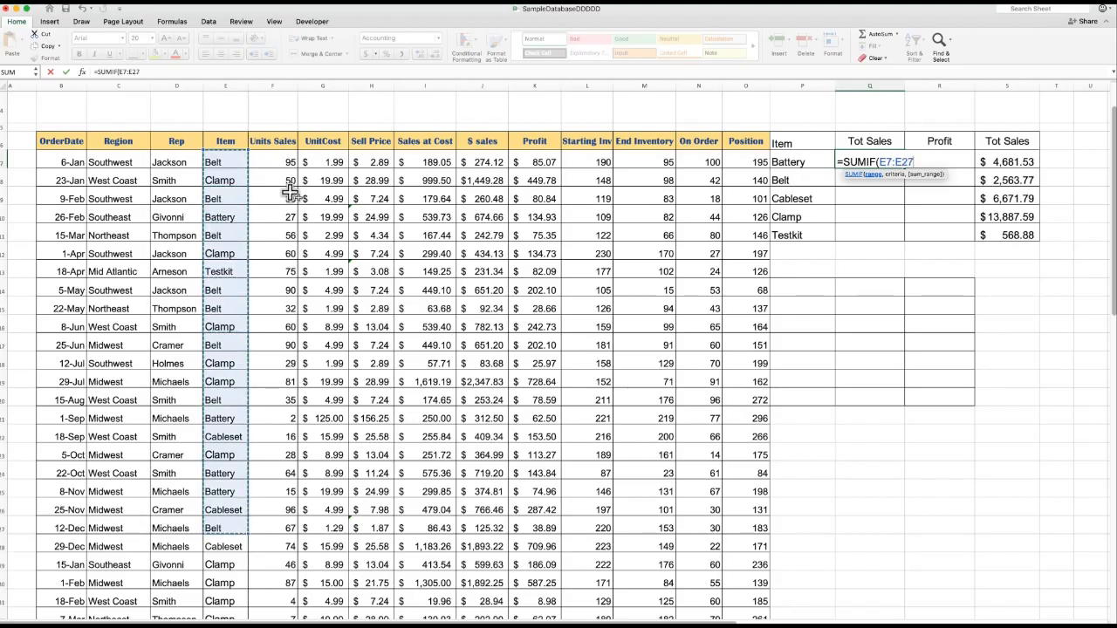
{"action": "key", "text": "shift+Down"}
{"action": "key", "text": "shift+Down"}
{"action": "key", "text": "shift+Down"}
{"action": "key", "text": "shift+Down"}
{"action": "key", "text": "shift+Down"}
{"action": "key", "text": "shift+Down"}
{"action": "key", "text": "shift+Down"}
{"action": "key", "text": "shift+Down"}
{"action": "key", "text": "shift+Down"}
{"action": "key", "text": "shift+Down"}
{"action": "key", "text": "shift+Down"}
{"action": "key", "text": "shift+Down"}
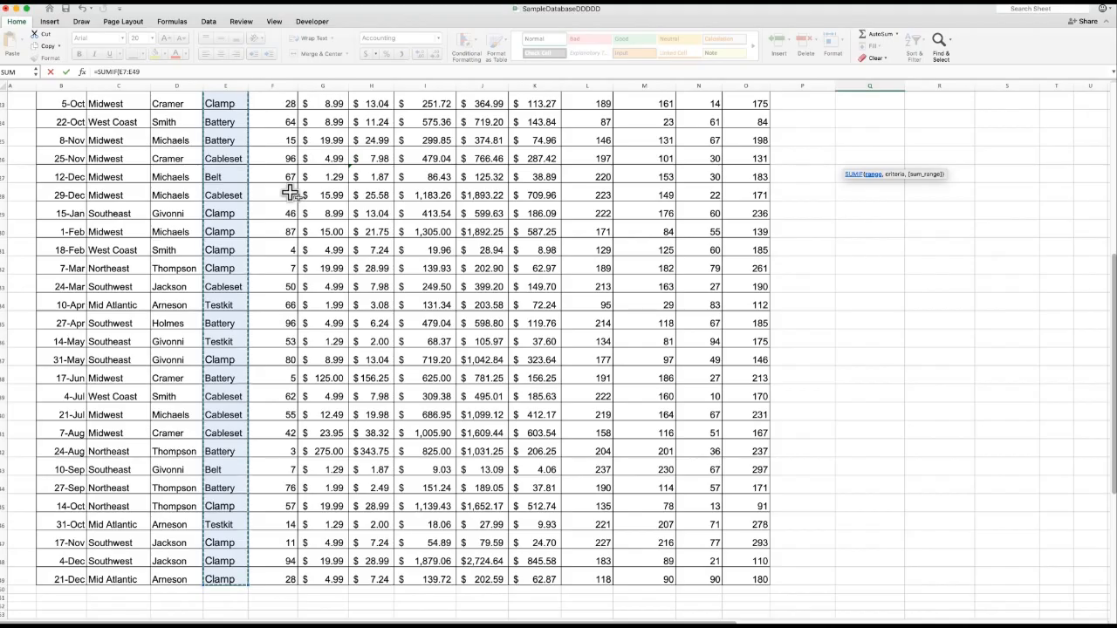
{"action": "scroll", "coordinate": [291, 193], "scroll_direction": "up", "scroll_amount": 5}
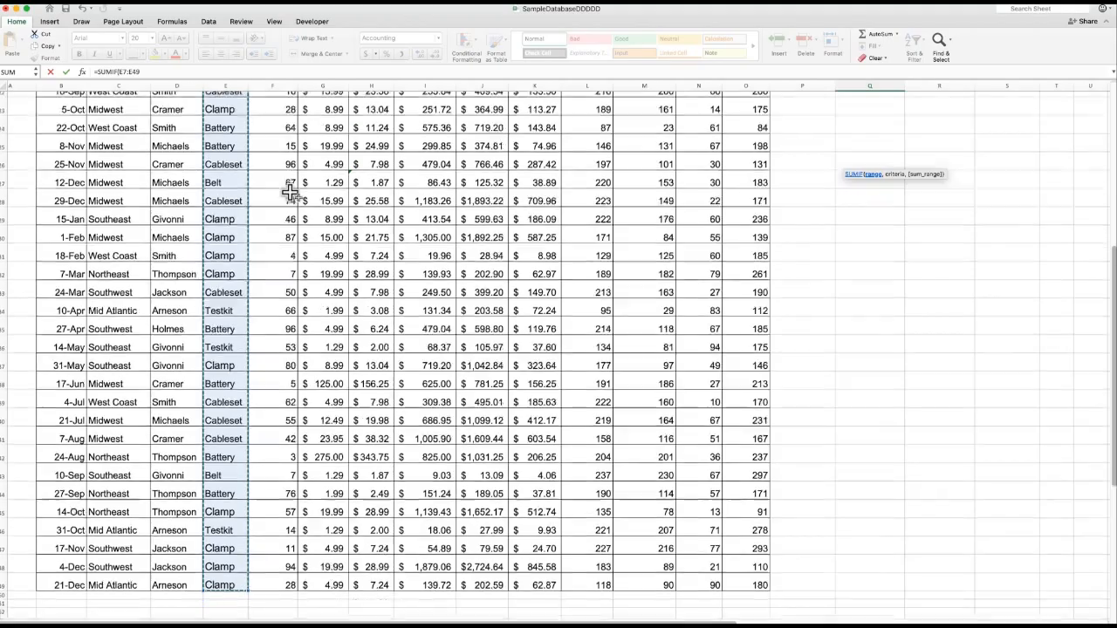
{"action": "scroll", "coordinate": [291, 193], "scroll_direction": "up", "scroll_amount": 3}
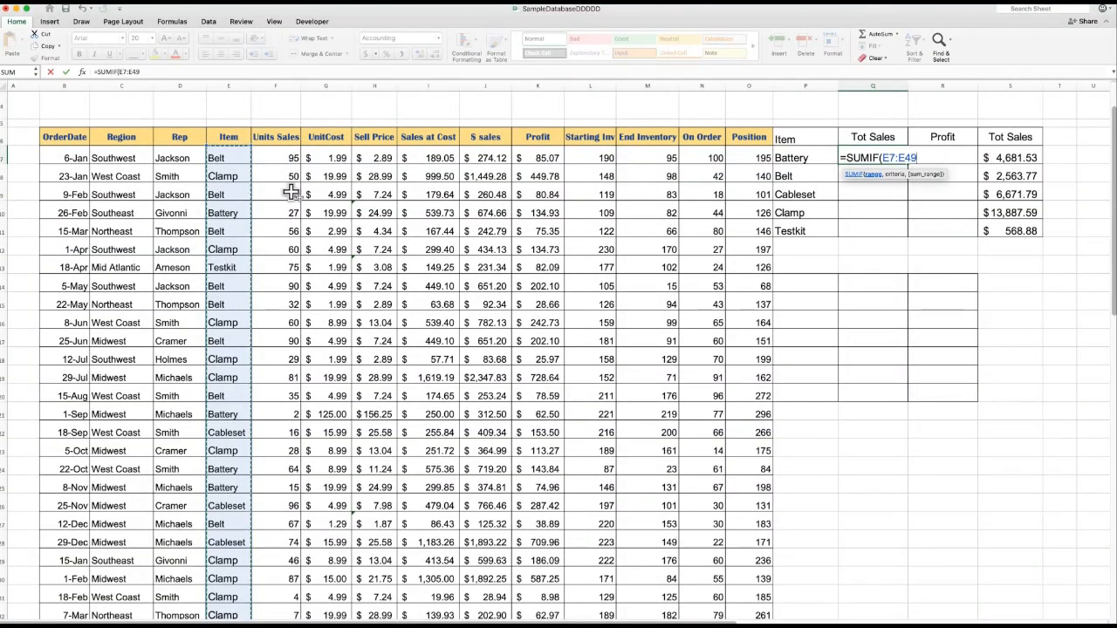
{"action": "key", "text": "F4"}
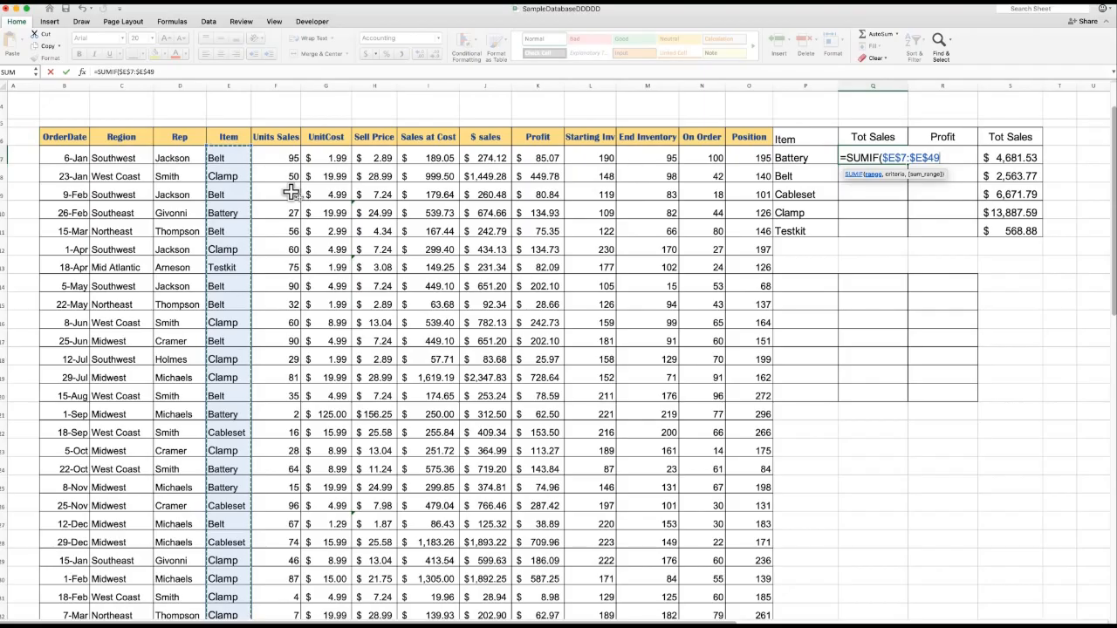
- Add the Battery cell P7 as the SUMIF criteria, keeping it a relative reference
{"action": "type", "text": ","}
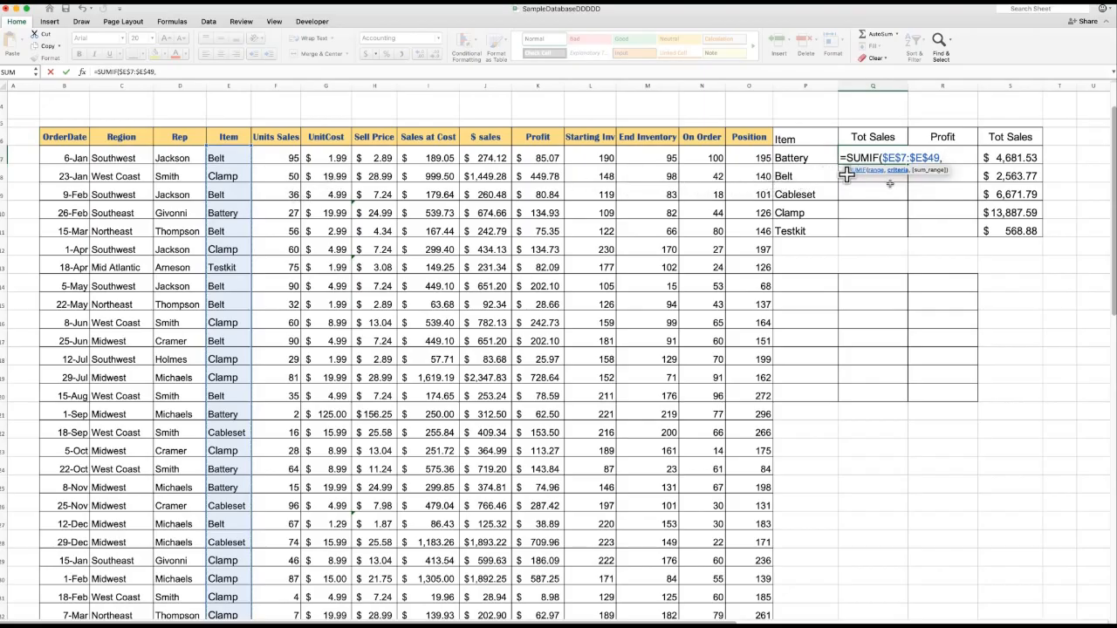
{"action": "left_click", "coordinate": [790, 158]}
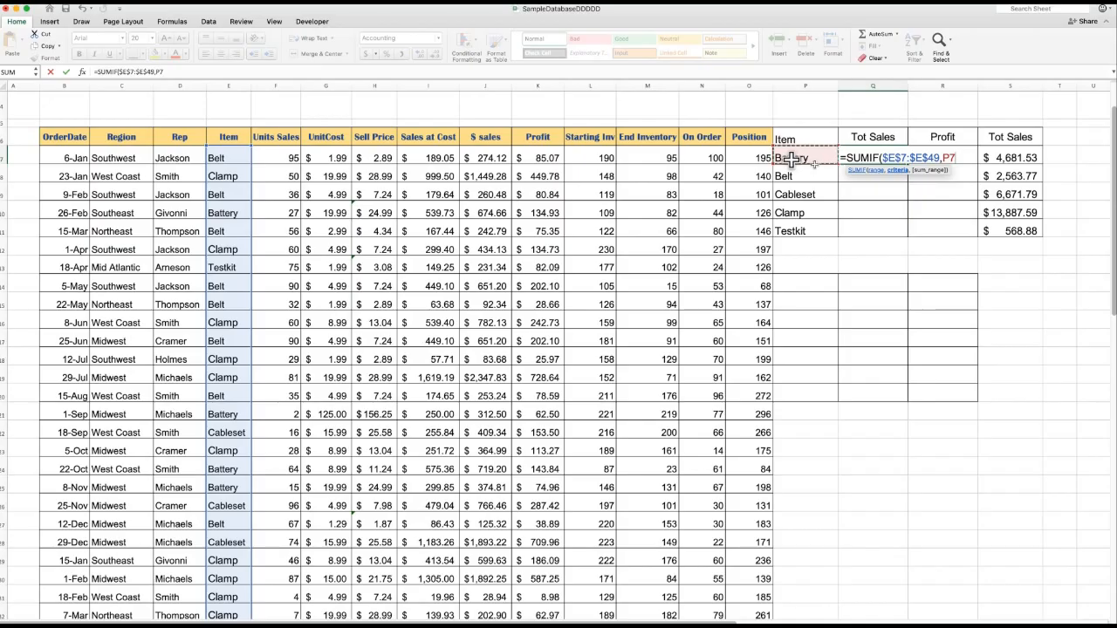
{"action": "type", "text": ","}
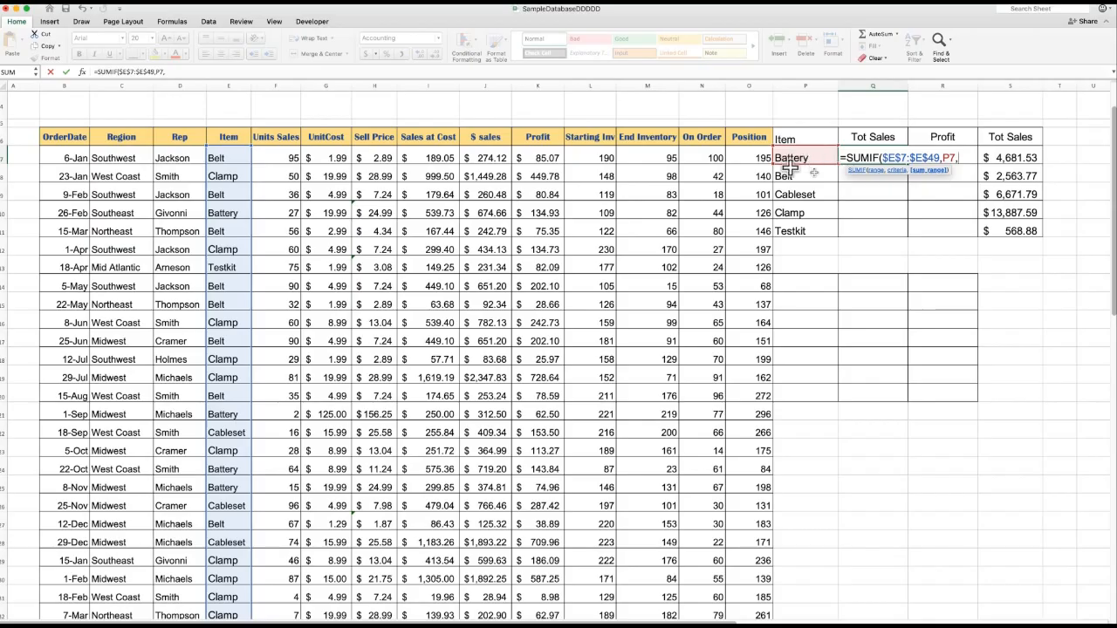
- Complete the SUMIF formula with the $ sales column as the absolute sum range $J$7:$J$49 and enter it
{"action": "left_click", "coordinate": [487, 158]}
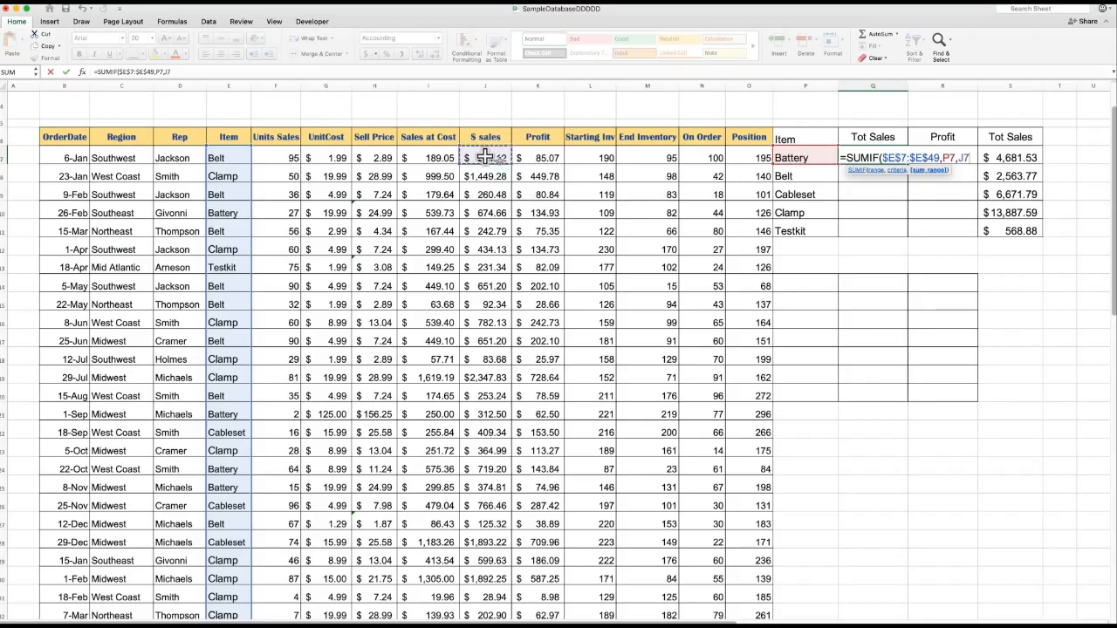
{"action": "key", "text": "shift+Down"}
{"action": "key", "text": "shift+Down"}
{"action": "key", "text": "shift+Down"}
{"action": "key", "text": "shift+Down"}
{"action": "key", "text": "shift+Down"}
{"action": "key", "text": "shift+Down"}
{"action": "key", "text": "shift+Down"}
{"action": "key", "text": "shift+Down"}
{"action": "key", "text": "shift+Down"}
{"action": "key", "text": "shift+Down"}
{"action": "key", "text": "shift+Down"}
{"action": "key", "text": "shift+Down"}
{"action": "key", "text": "shift+Down"}
{"action": "key", "text": "shift+Down"}
{"action": "key", "text": "shift+Down"}
{"action": "key", "text": "shift+Down"}
{"action": "key", "text": "shift+Down"}
{"action": "key", "text": "shift+Down"}
{"action": "key", "text": "shift+Down"}
{"action": "key", "text": "shift+Down"}
{"action": "key", "text": "shift+Down"}
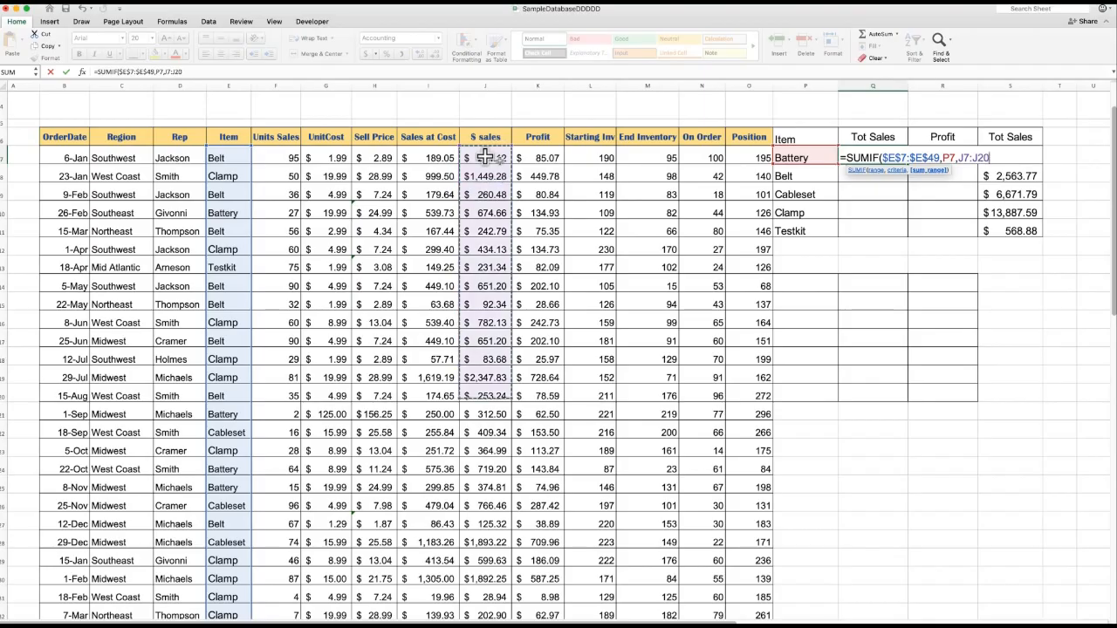
{"action": "key", "text": "shift+Down"}
{"action": "key", "text": "shift+Down"}
{"action": "key", "text": "shift+Down"}
{"action": "key", "text": "shift+Down"}
{"action": "key", "text": "shift+Down"}
{"action": "key", "text": "shift+Down"}
{"action": "key", "text": "shift+Down"}
{"action": "key", "text": "shift+Down"}
{"action": "key", "text": "shift+Down"}
{"action": "key", "text": "shift+Down"}
{"action": "key", "text": "shift+Down"}
{"action": "key", "text": "shift+Down"}
{"action": "key", "text": "shift+Down"}
{"action": "key", "text": "shift+Down"}
{"action": "key", "text": "shift+Down"}
{"action": "key", "text": "shift+Down"}
{"action": "key", "text": "shift+Down"}
{"action": "key", "text": "shift+Down"}
{"action": "key", "text": "shift+Down"}
{"action": "key", "text": "shift+Down"}
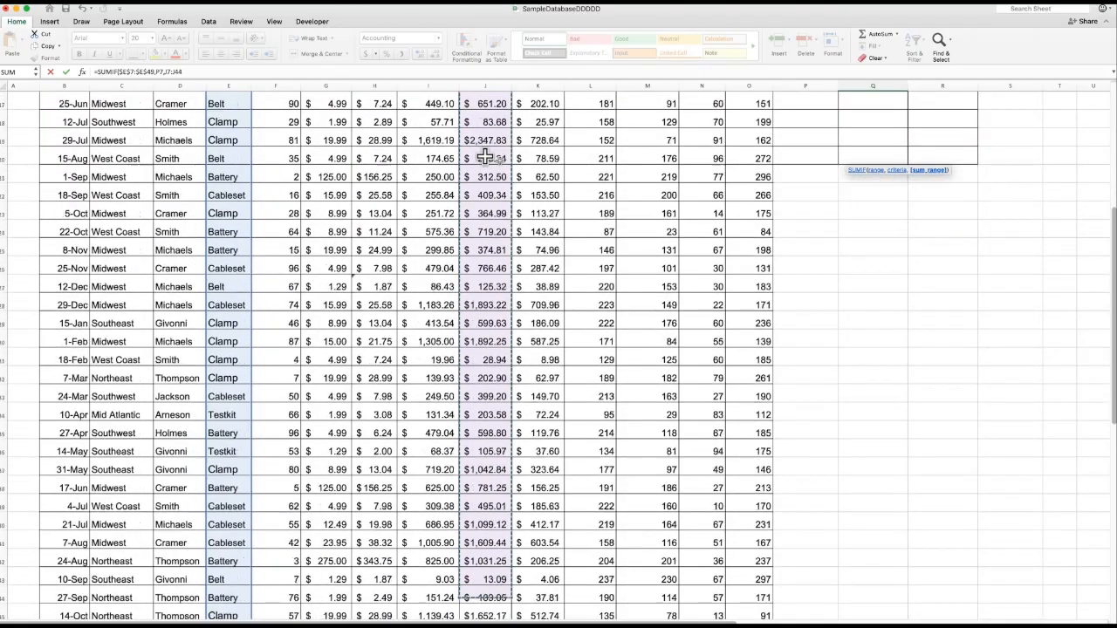
{"action": "key", "text": "shift+Up"}
{"action": "key", "text": "shift+Up"}
{"action": "key", "text": "shift+Up"}
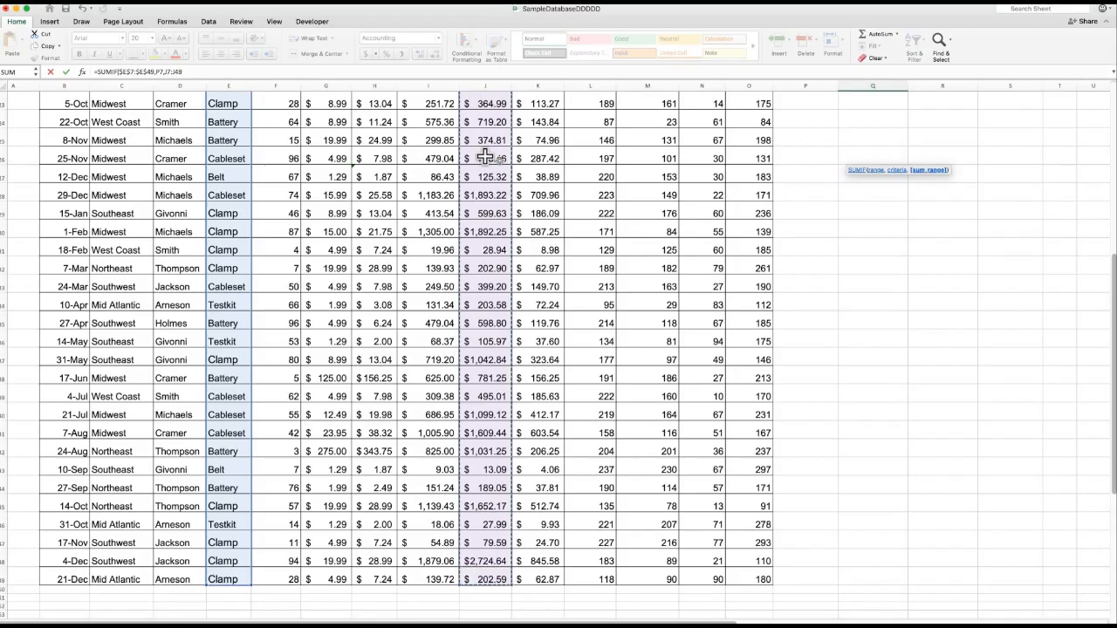
{"action": "scroll", "coordinate": [485, 156], "scroll_direction": "up", "scroll_amount": 10}
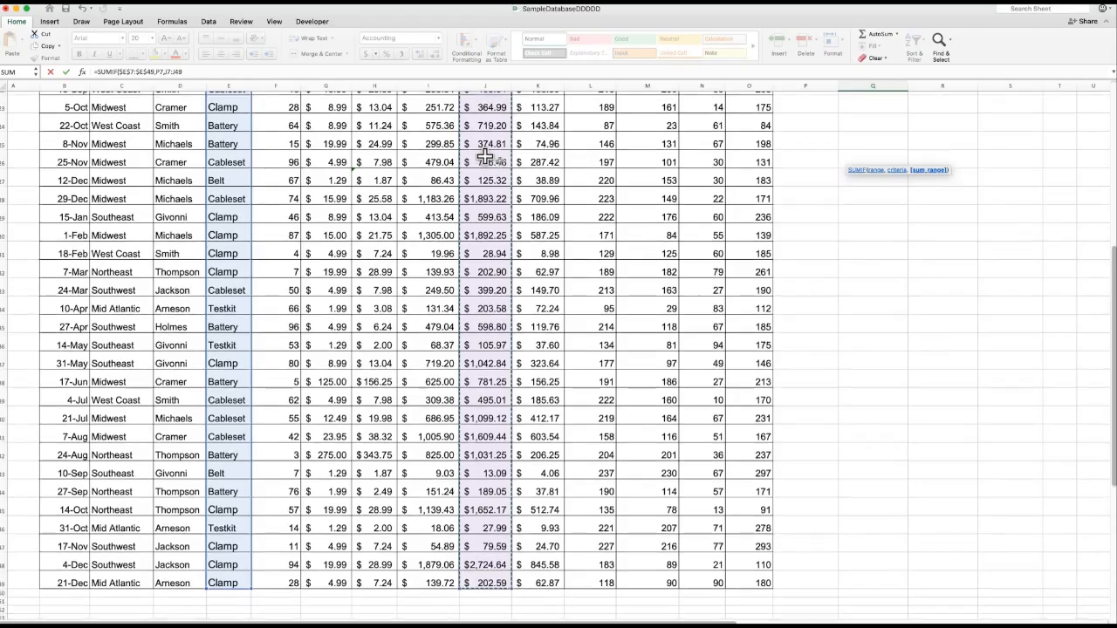
{"action": "scroll", "coordinate": [485, 157], "scroll_direction": "up", "scroll_amount": 1}
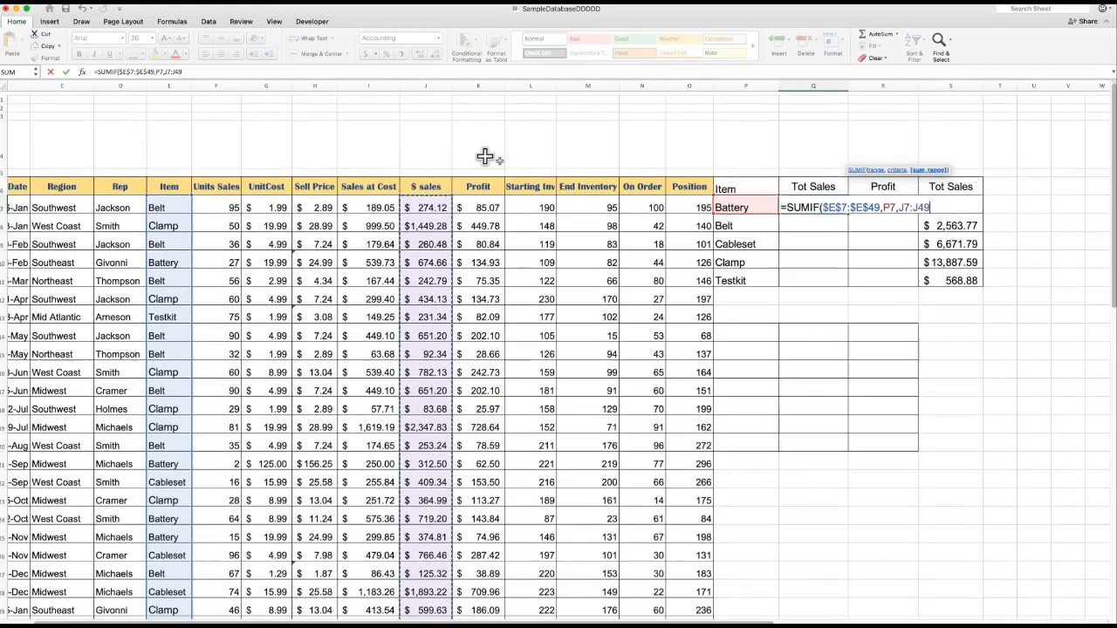
{"action": "scroll", "coordinate": [485, 157], "scroll_direction": "right", "scroll_amount": 1}
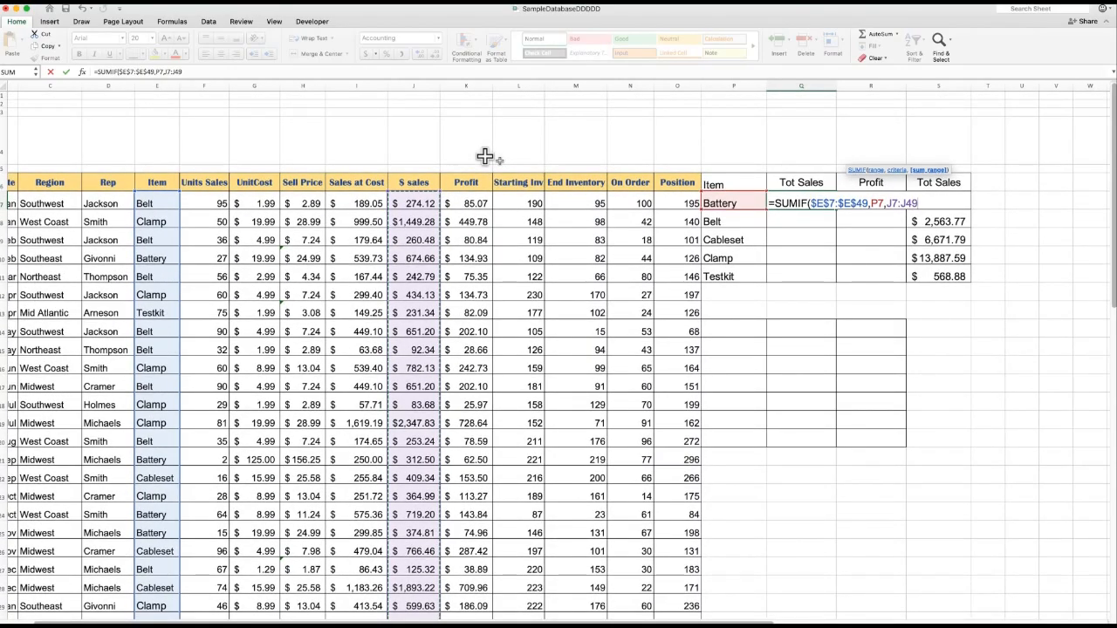
{"action": "key", "text": "F4"}
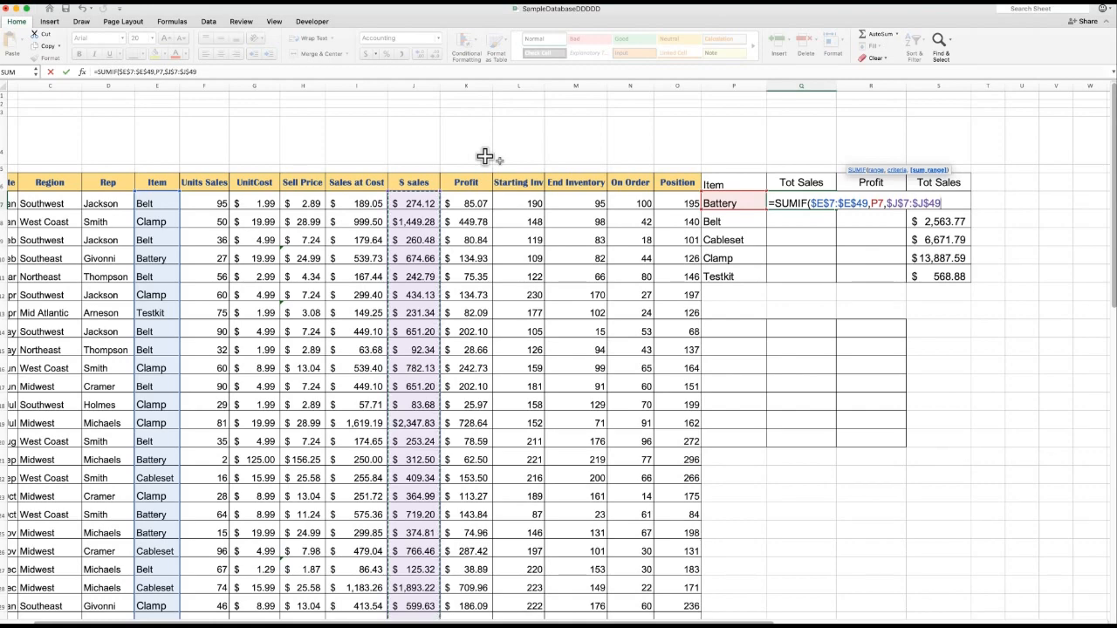
{"action": "type", "text": ")"}
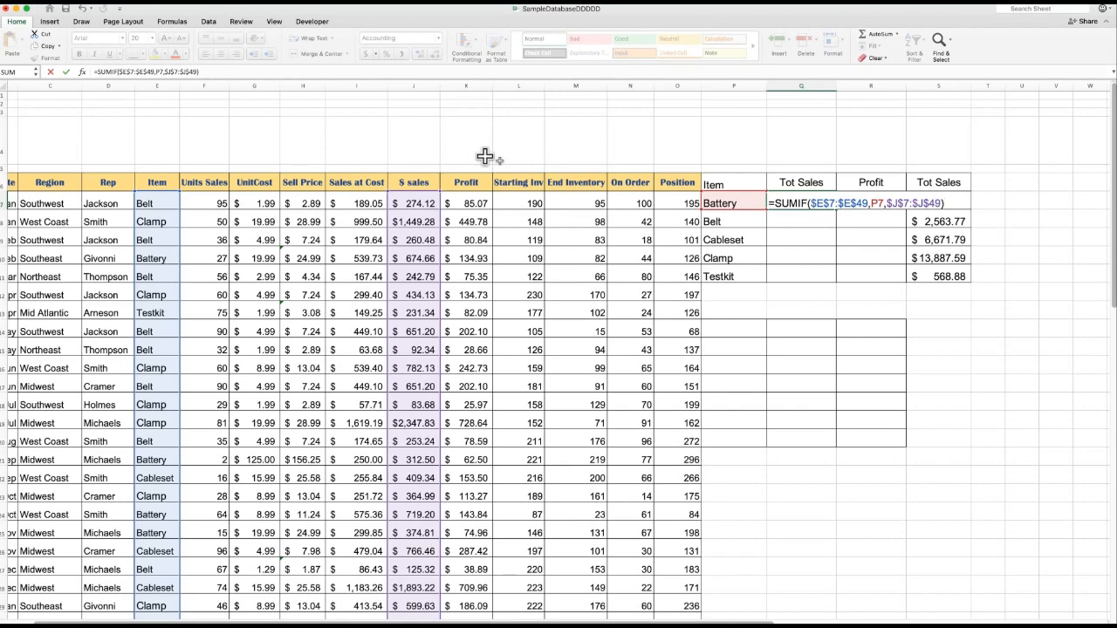
{"action": "key", "text": "Return"}
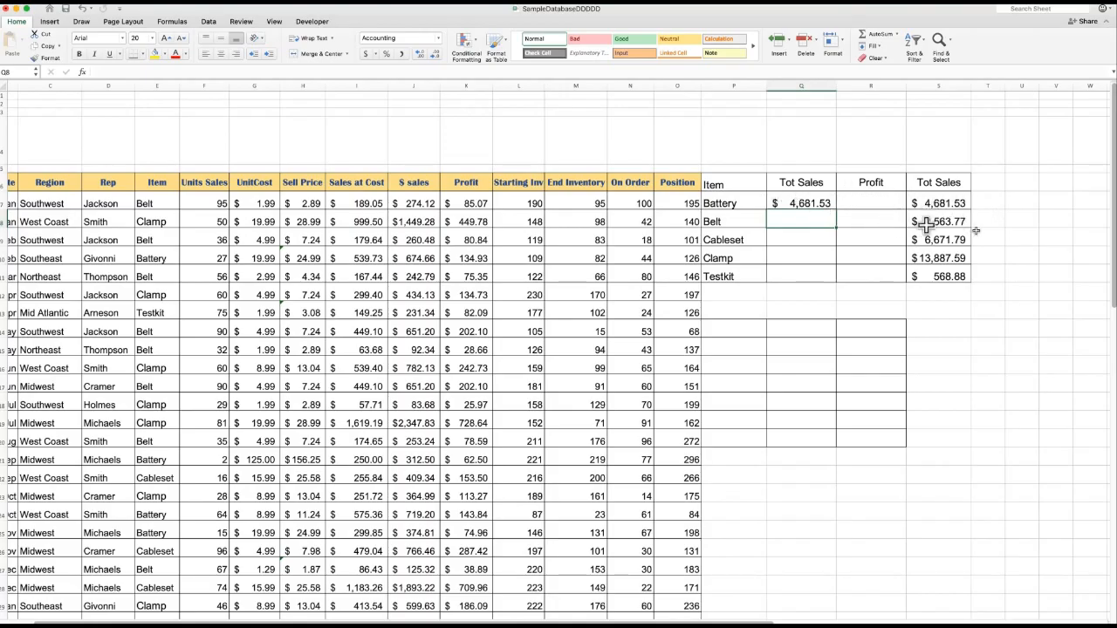
- Fill the Q7 SUMIF formula down through the Testkit row in the Tot Sales column
{"action": "left_click", "coordinate": [803, 203]}
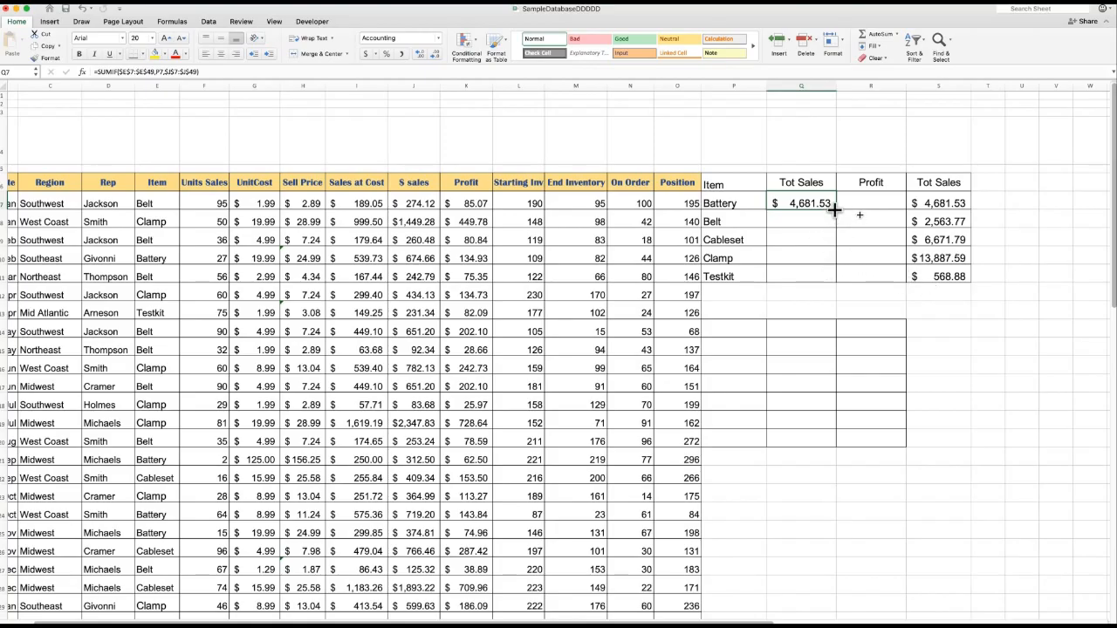
{"action": "left_click_drag", "start_coordinate": [834, 208], "coordinate": [833, 278]}
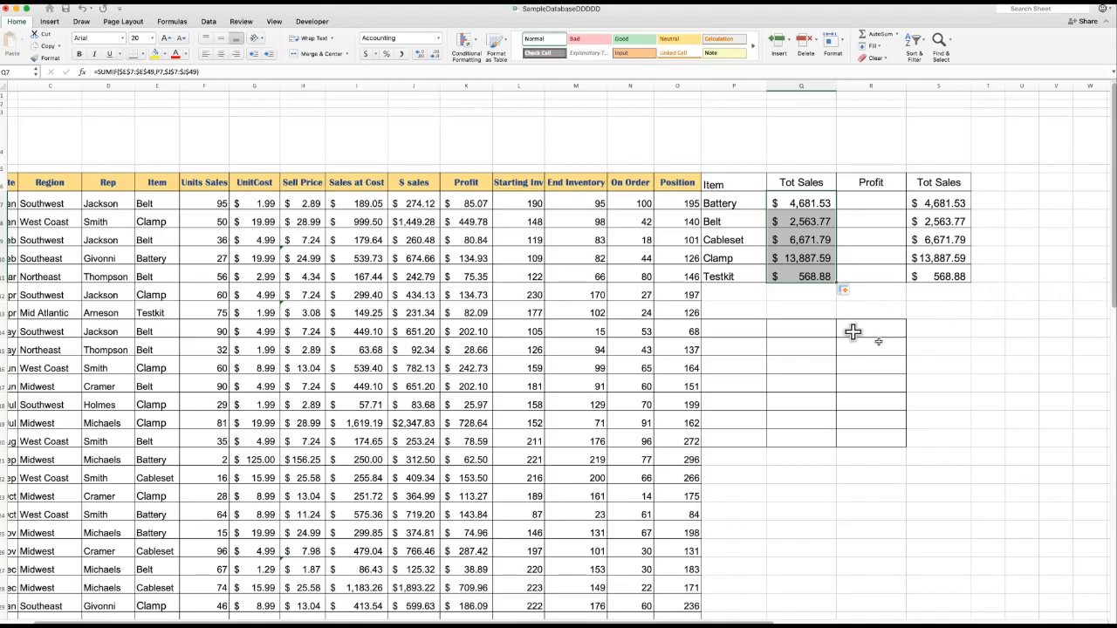
- Start a SUMIF formula in Battery's Profit cell R7 with the Item column as the absolute range $E$7:$E$49
{"action": "scroll", "coordinate": [851, 332], "scroll_direction": "left", "scroll_amount": 3}
{"action": "scroll", "coordinate": [852, 332], "scroll_direction": "right", "scroll_amount": 1}
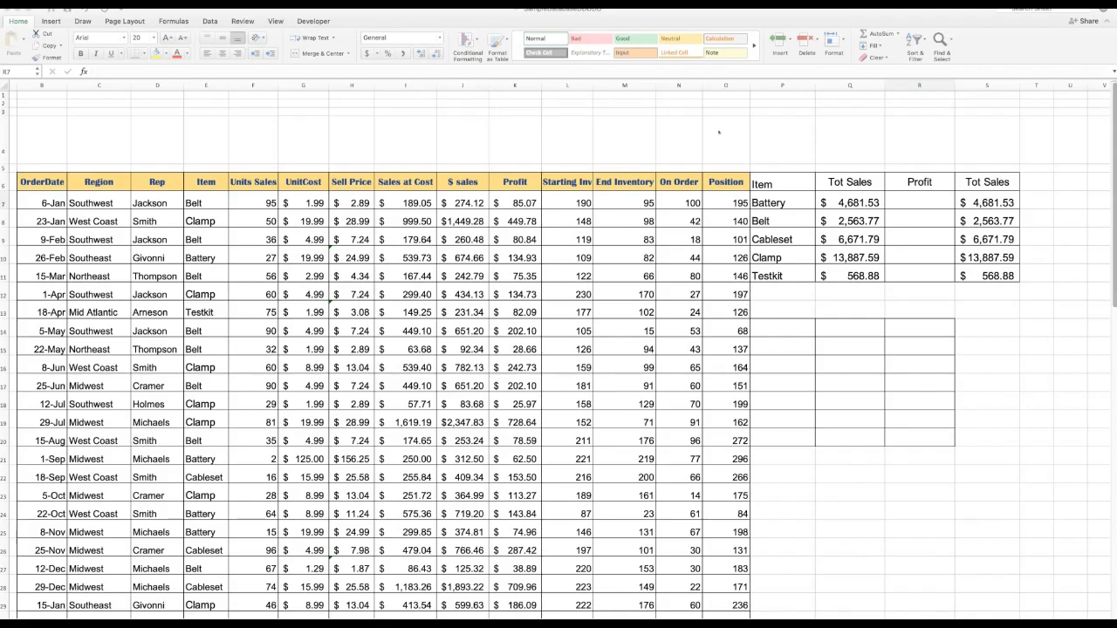
{"action": "left_click", "coordinate": [916, 202]}
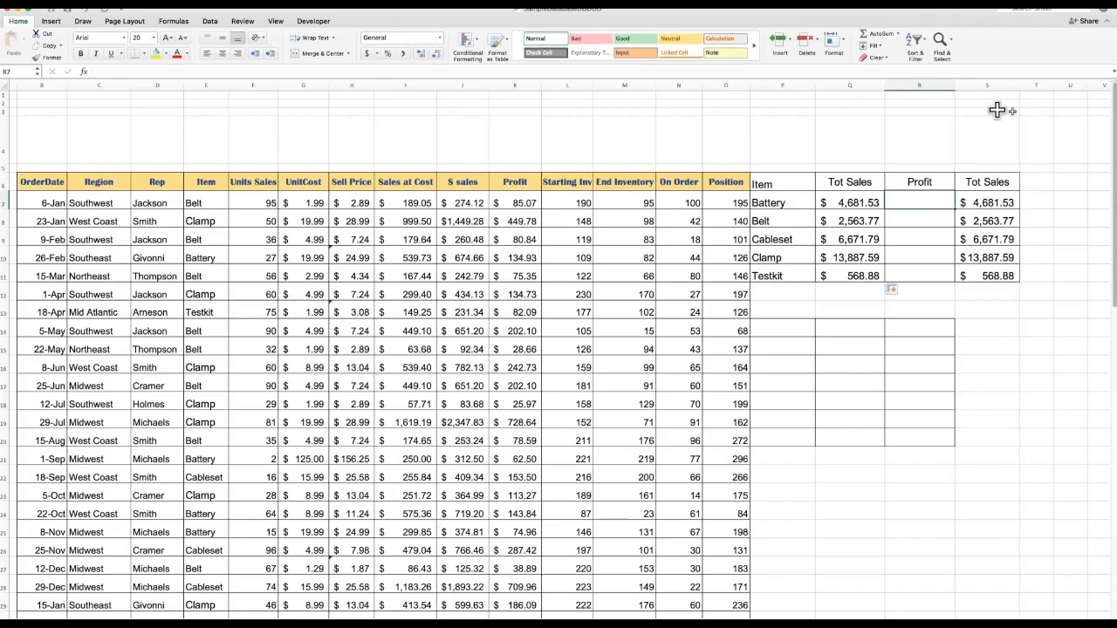
{"action": "type", "text": "=su"}
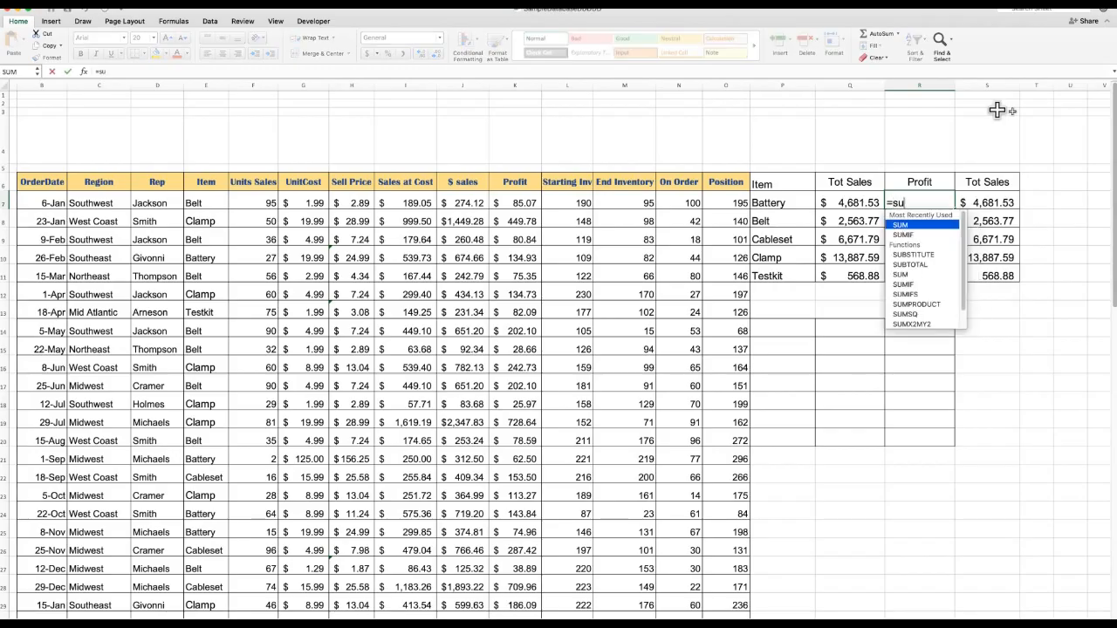
{"action": "type", "text": "mi"}
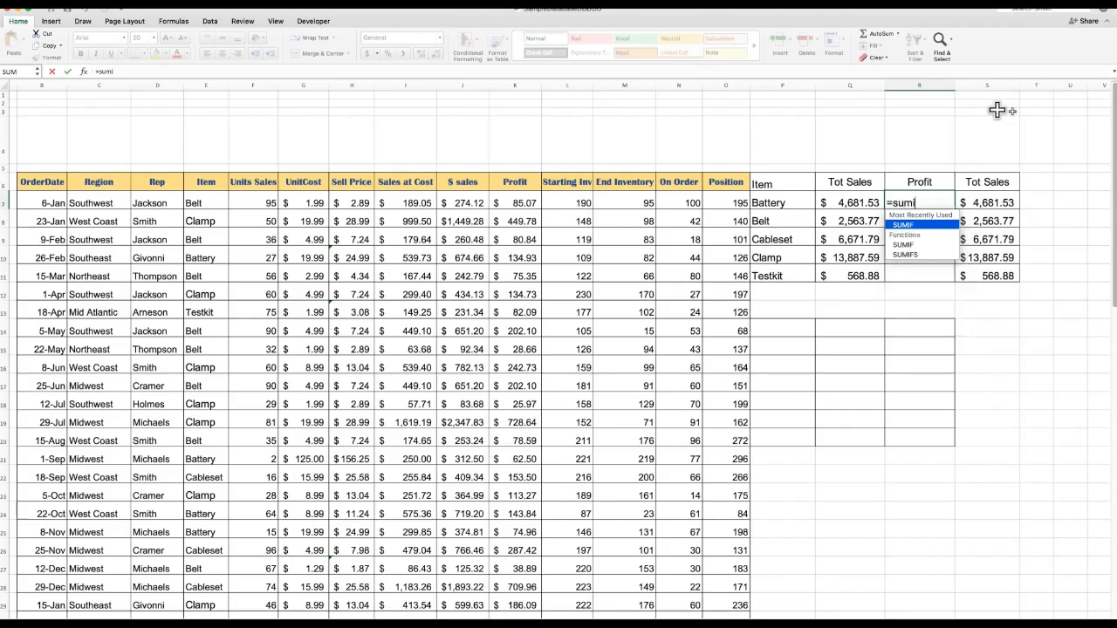
{"action": "type", "text": "f("}
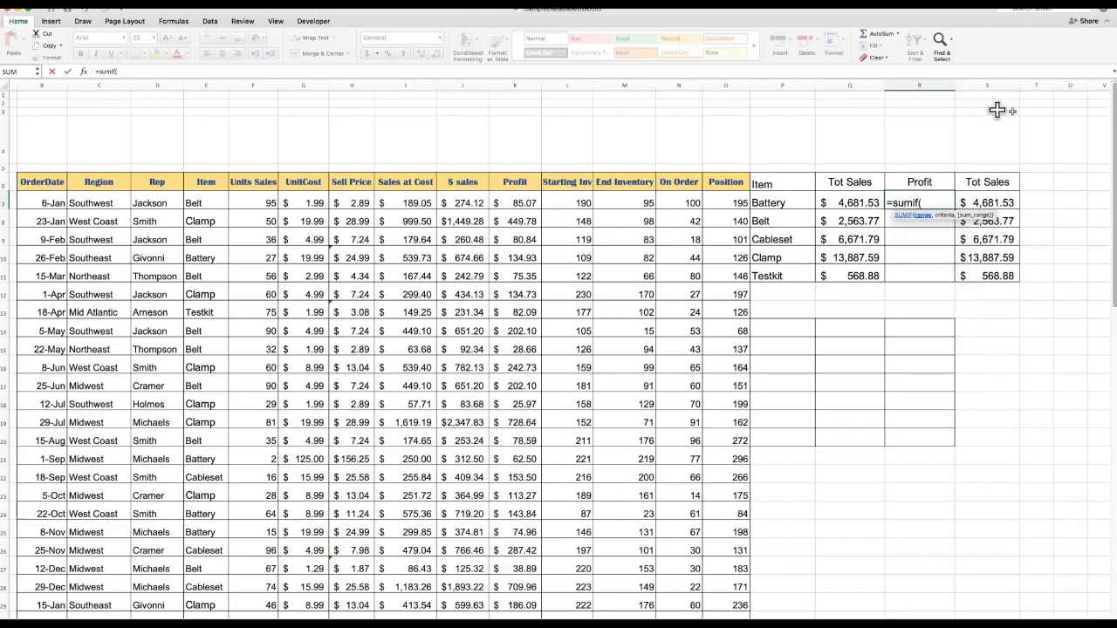
{"action": "left_click", "coordinate": [916, 140]}
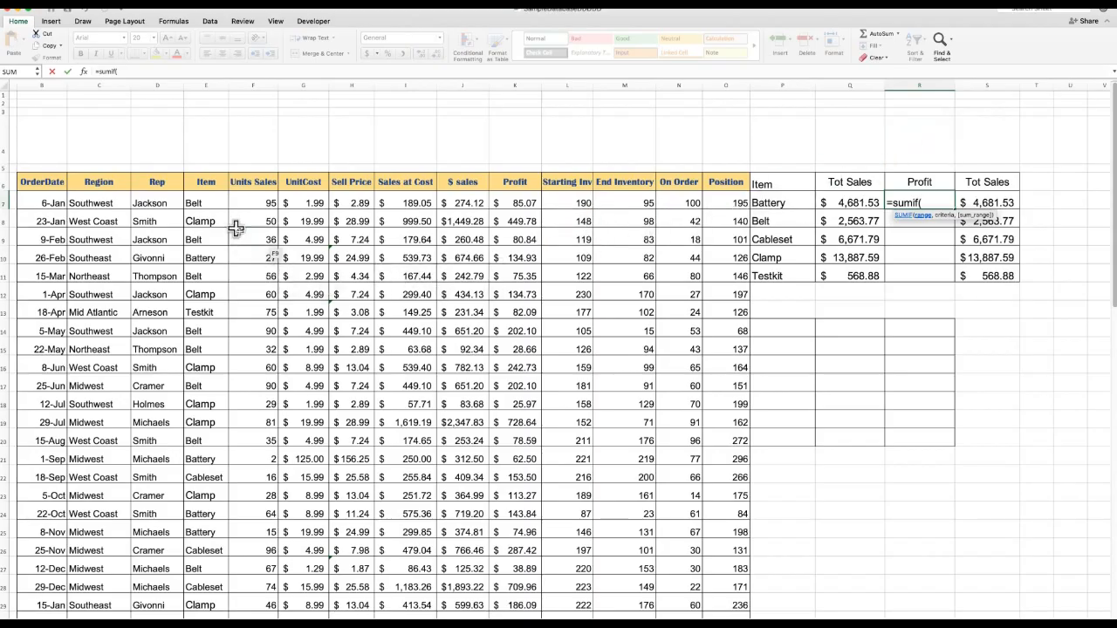
{"action": "left_click", "coordinate": [199, 201]}
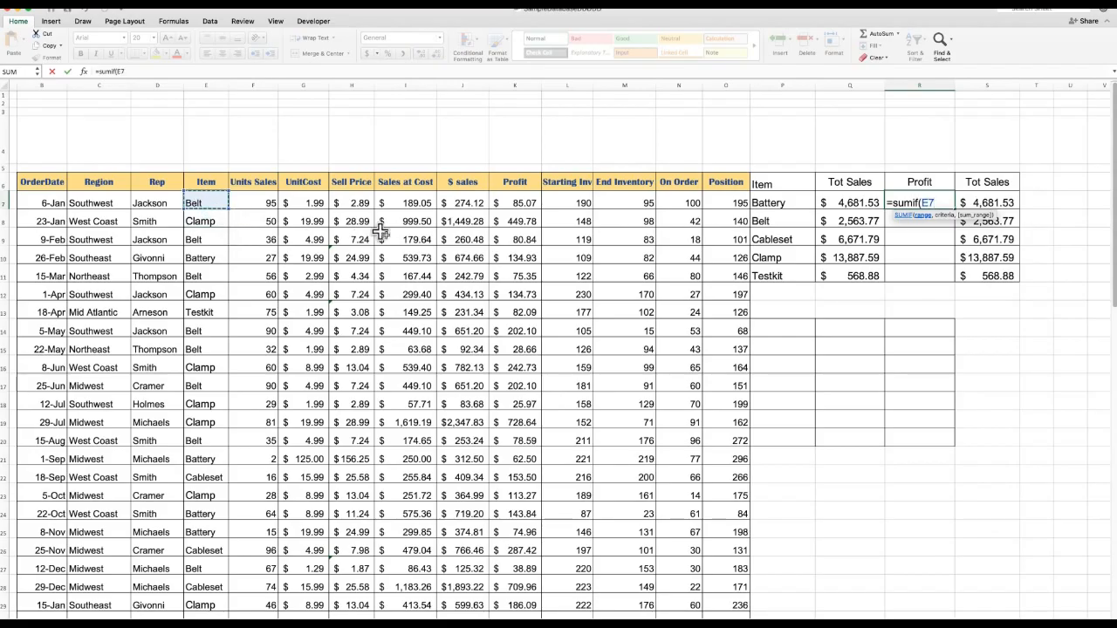
{"action": "key", "text": "shift+Down"}
{"action": "key", "text": "shift+Down"}
{"action": "key", "text": "shift+Down"}
{"action": "key", "text": "shift+Down"}
{"action": "key", "text": "shift+Down"}
{"action": "key", "text": "shift+Down"}
{"action": "key", "text": "shift+Down"}
{"action": "key", "text": "shift+Down"}
{"action": "key", "text": "shift+Down"}
{"action": "key", "text": "shift+Down"}
{"action": "key", "text": "shift+Down"}
{"action": "key", "text": "shift+Down"}
{"action": "key", "text": "shift+Down"}
{"action": "key", "text": "shift+Down"}
{"action": "key", "text": "shift+Down"}
{"action": "key", "text": "shift+Down"}
{"action": "key", "text": "shift+Down"}
{"action": "key", "text": "shift+Down"}
{"action": "key", "text": "shift+Down"}
{"action": "key", "text": "shift+Down"}
{"action": "key", "text": "shift+Down"}
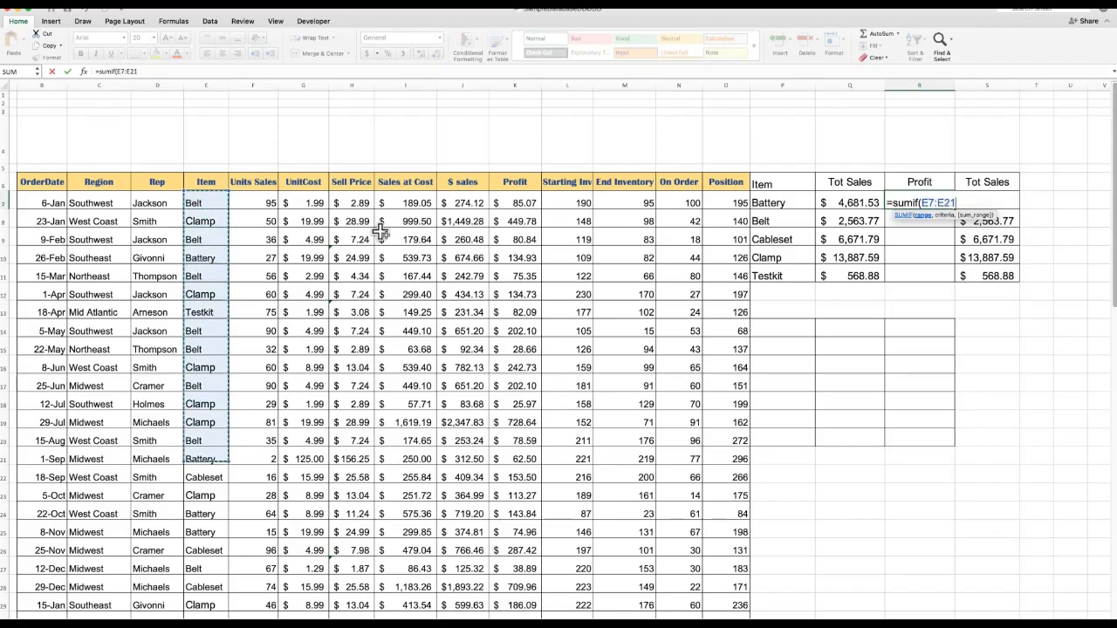
{"action": "key", "text": "shift+Down"}
{"action": "key", "text": "shift+Down"}
{"action": "key", "text": "shift+Down"}
{"action": "key", "text": "shift+Down"}
{"action": "key", "text": "shift+Down"}
{"action": "key", "text": "shift+Down"}
{"action": "key", "text": "shift+Down"}
{"action": "key", "text": "shift+Down"}
{"action": "key", "text": "shift+Down"}
{"action": "key", "text": "shift+Down"}
{"action": "key", "text": "shift+Down"}
{"action": "key", "text": "shift+Down"}
{"action": "key", "text": "shift+Down"}
{"action": "key", "text": "shift+Down"}
{"action": "key", "text": "shift+Down"}
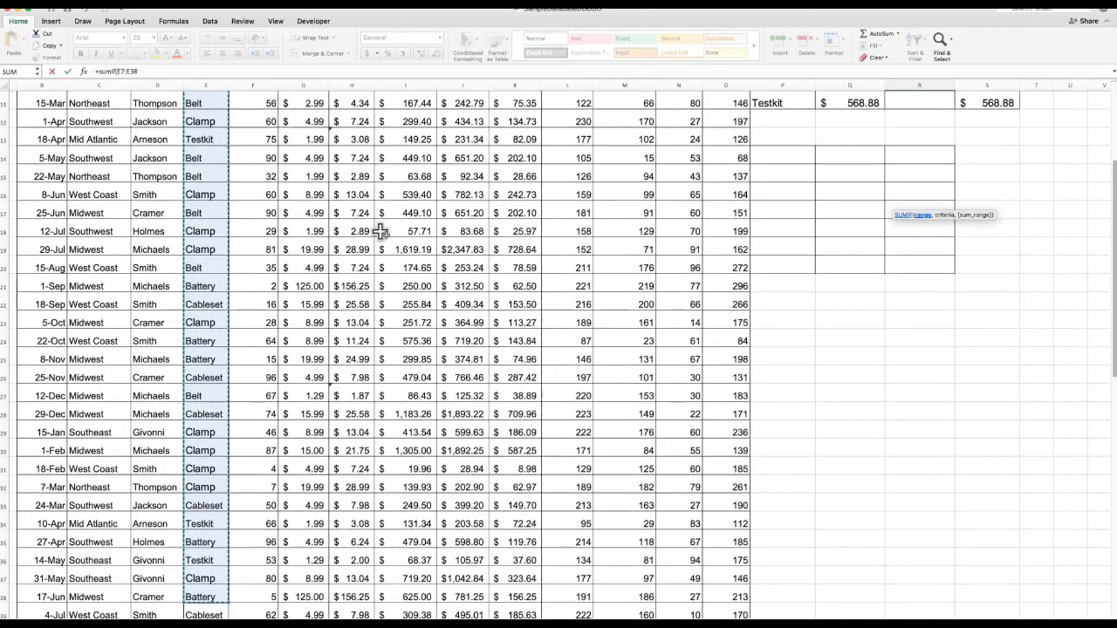
{"action": "key", "text": "shift+Down"}
{"action": "key", "text": "shift+Down"}
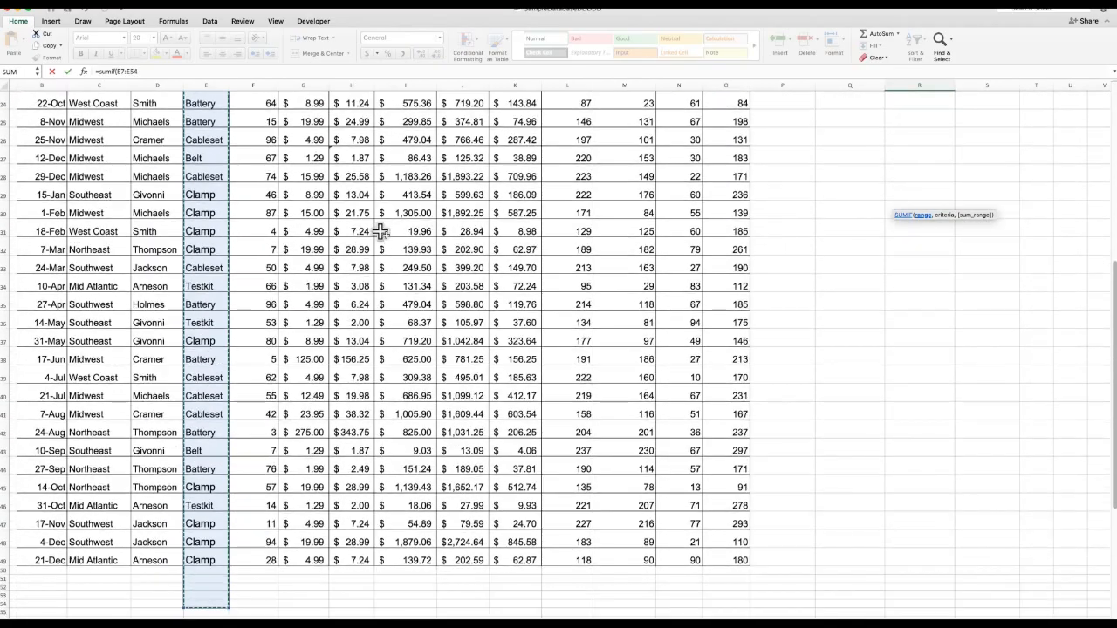
{"action": "key", "text": "shift+Up"}
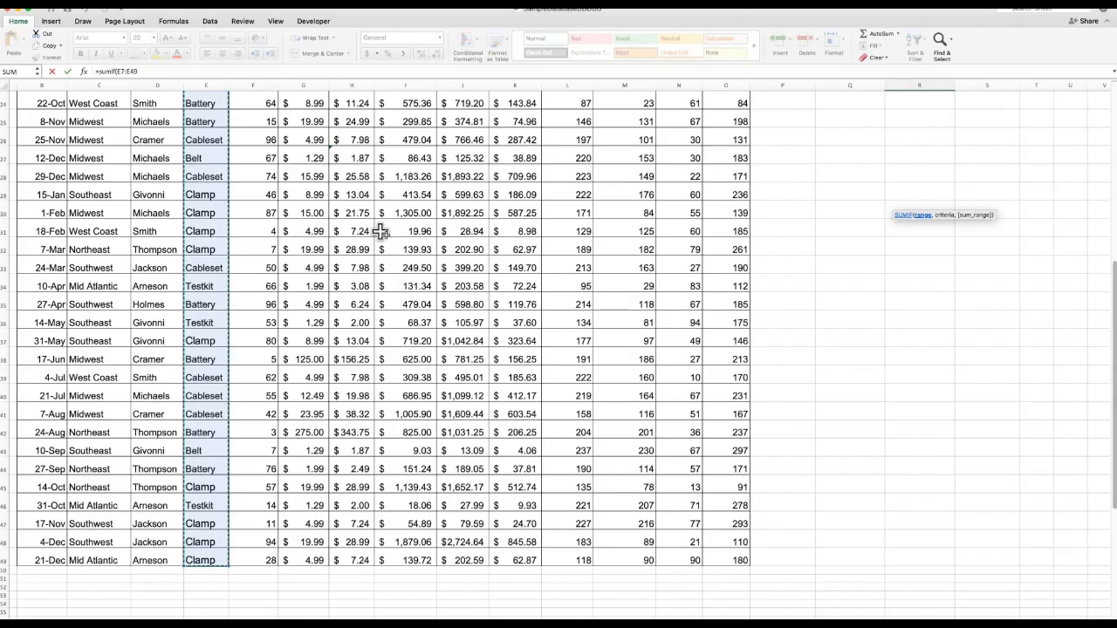
{"action": "key", "text": "F4"}
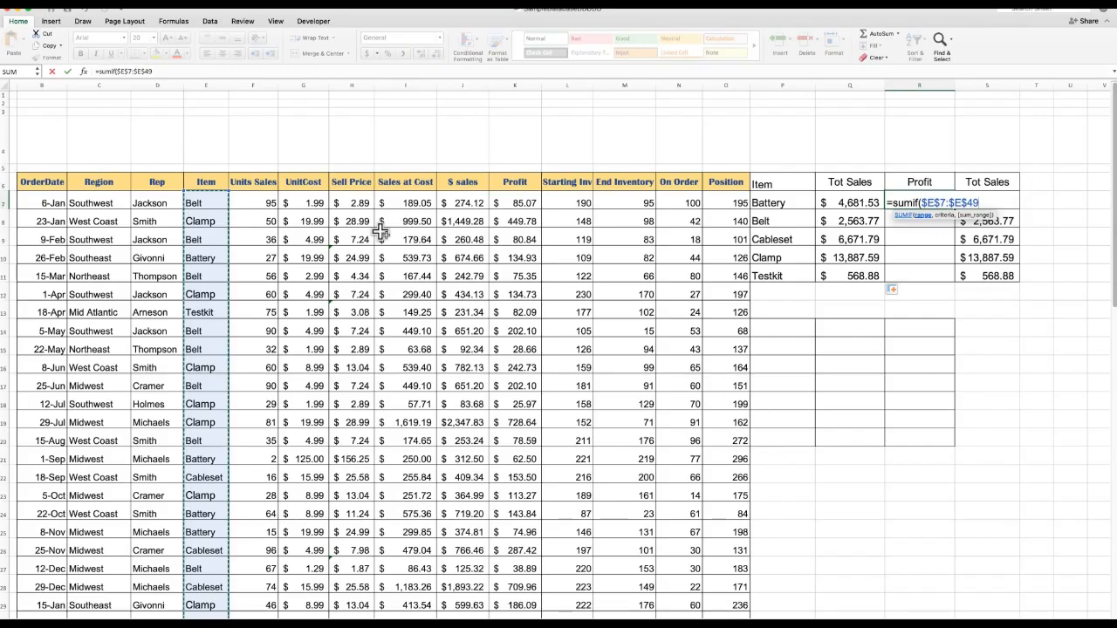
- Add the Battery cell P7 as the relative criteria of the Profit SUMIF formula
{"action": "type", "text": ","}
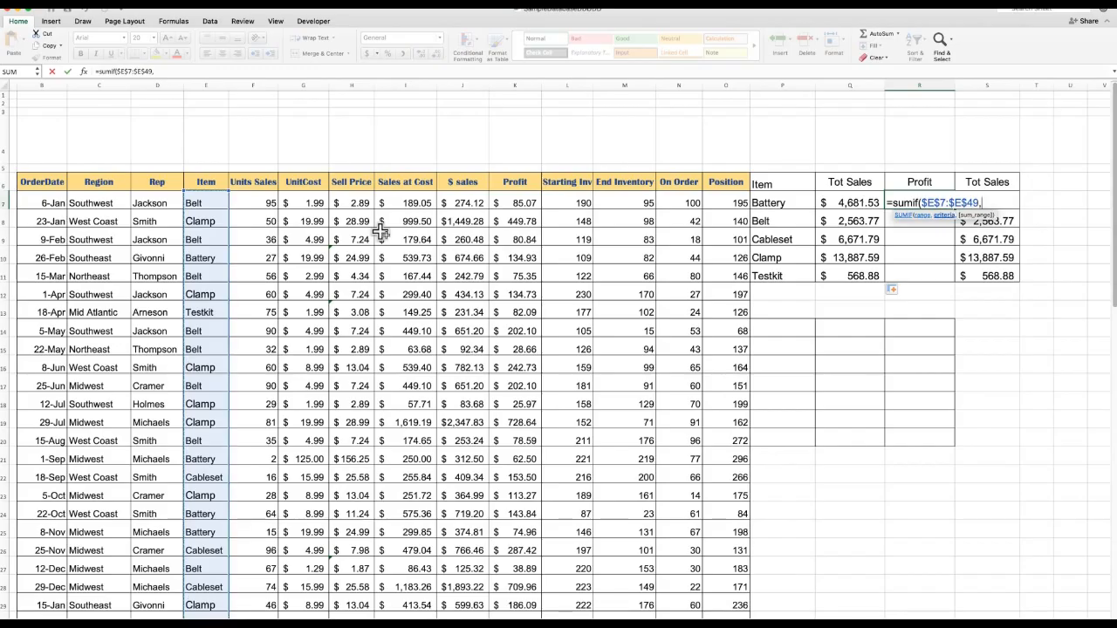
{"action": "left_click", "coordinate": [762, 203]}
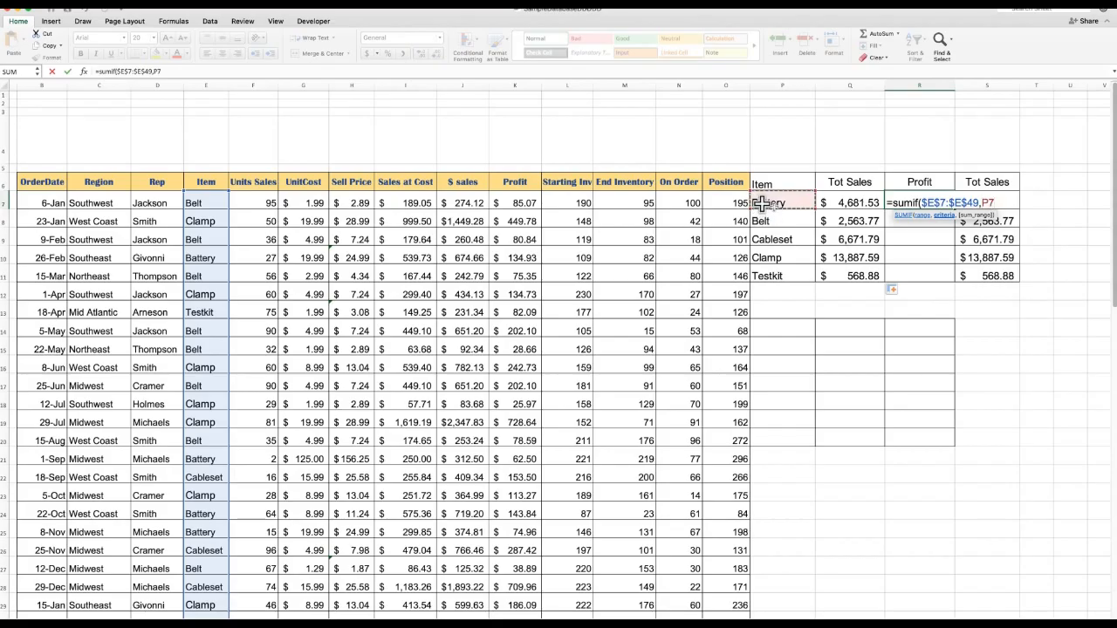
{"action": "type", "text": ","}
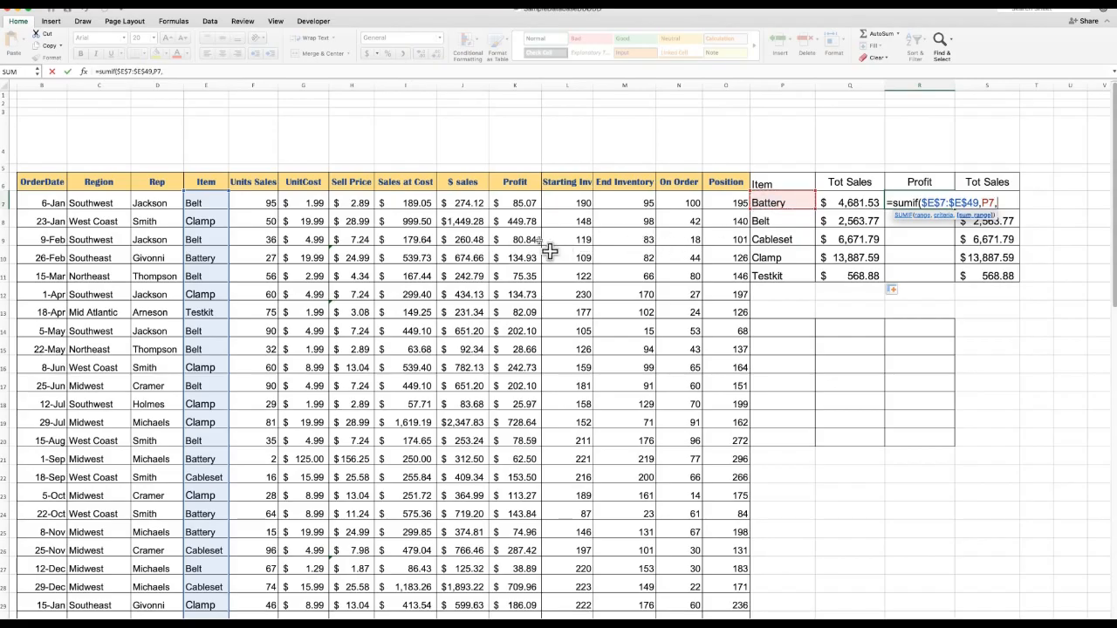
- Complete the SUMIF formula with the Profit column as the absolute sum range $K$7:$K$49 and enter it
{"action": "left_click", "coordinate": [515, 201]}
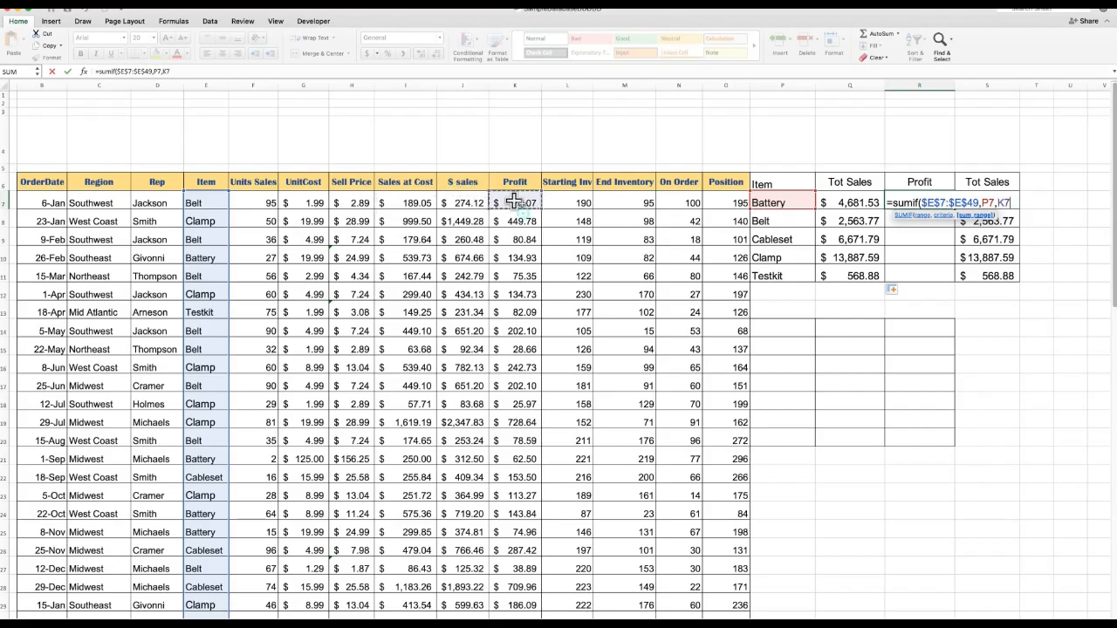
{"action": "key", "text": "shift+Down"}
{"action": "key", "text": "shift+Down"}
{"action": "key", "text": "shift+Down"}
{"action": "key", "text": "shift+Down"}
{"action": "key", "text": "shift+Down"}
{"action": "key", "text": "shift+Down"}
{"action": "key", "text": "shift+Down"}
{"action": "key", "text": "shift+Down"}
{"action": "key", "text": "shift+Down"}
{"action": "key", "text": "shift+Down"}
{"action": "key", "text": "shift+Down"}
{"action": "key", "text": "shift+Down"}
{"action": "key", "text": "shift+Down"}
{"action": "key", "text": "shift+Down"}
{"action": "key", "text": "shift+Down"}
{"action": "key", "text": "shift+Down"}
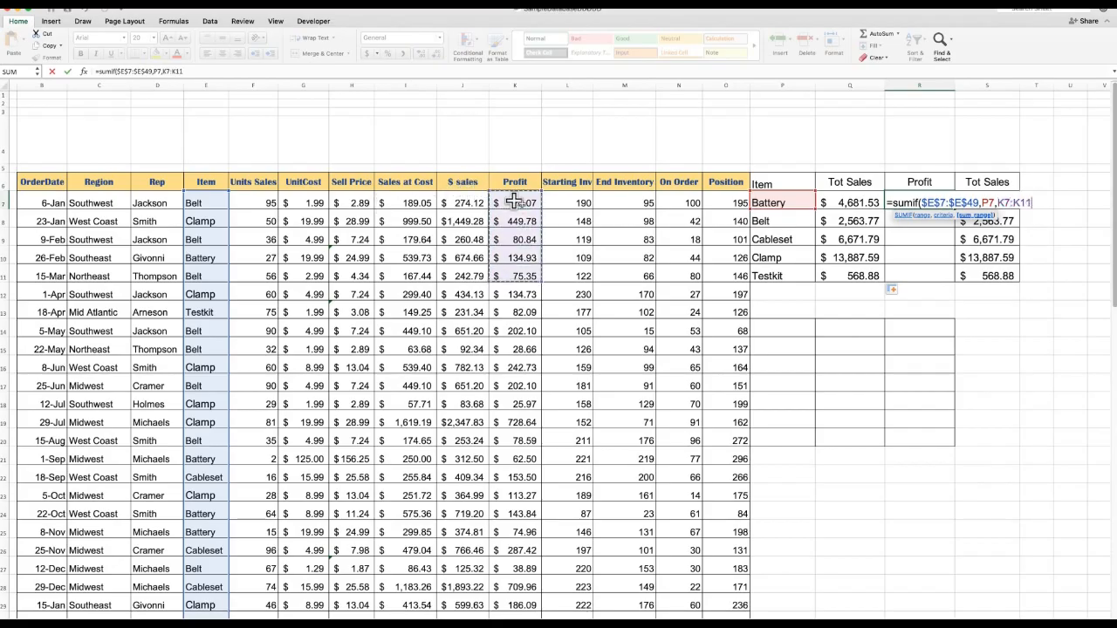
{"action": "key", "text": "shift+Down"}
{"action": "key", "text": "shift+Down"}
{"action": "key", "text": "shift+Down"}
{"action": "key", "text": "shift+Down"}
{"action": "key", "text": "shift+Down"}
{"action": "key", "text": "shift+Down"}
{"action": "key", "text": "shift+Down"}
{"action": "key", "text": "shift+Down"}
{"action": "key", "text": "shift+Down"}
{"action": "key", "text": "shift+Down"}
{"action": "key", "text": "shift+Down"}
{"action": "key", "text": "shift+Down"}
{"action": "key", "text": "shift+Down"}
{"action": "key", "text": "shift+Down"}
{"action": "key", "text": "shift+Down"}
{"action": "key", "text": "shift+Down"}
{"action": "key", "text": "shift+Down"}
{"action": "key", "text": "shift+Down"}
{"action": "key", "text": "shift+Down"}
{"action": "key", "text": "shift+Down"}
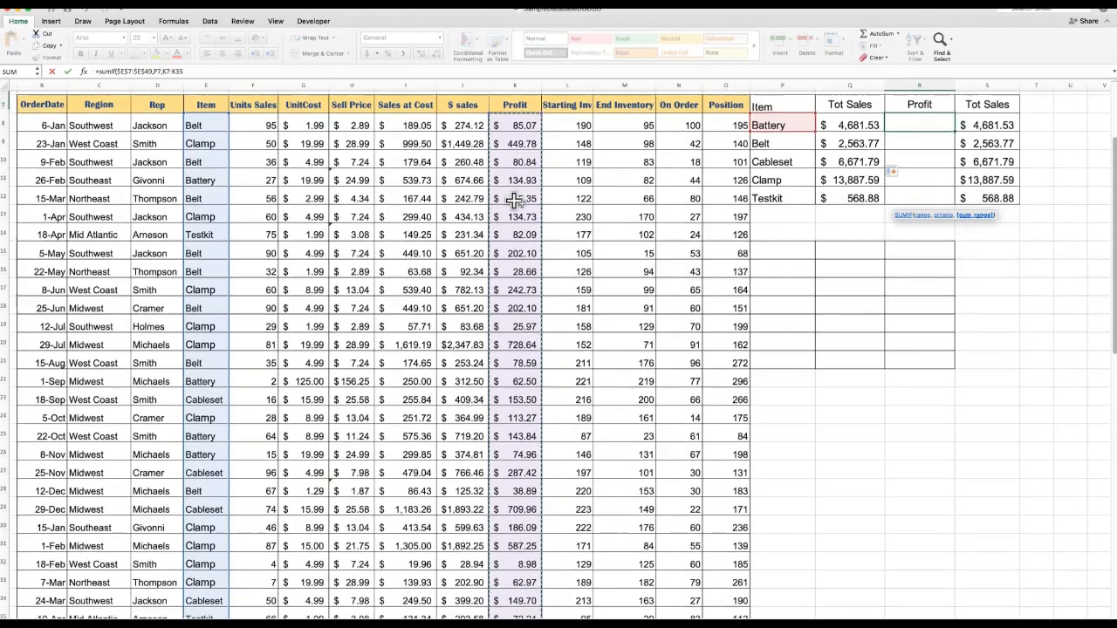
{"action": "key", "text": "shift+Down"}
{"action": "key", "text": "shift+Down"}
{"action": "key", "text": "shift+Down"}
{"action": "key", "text": "shift+Down"}
{"action": "key", "text": "shift+Down"}
{"action": "key", "text": "shift+Down"}
{"action": "key", "text": "shift+Down"}
{"action": "key", "text": "shift+Down"}
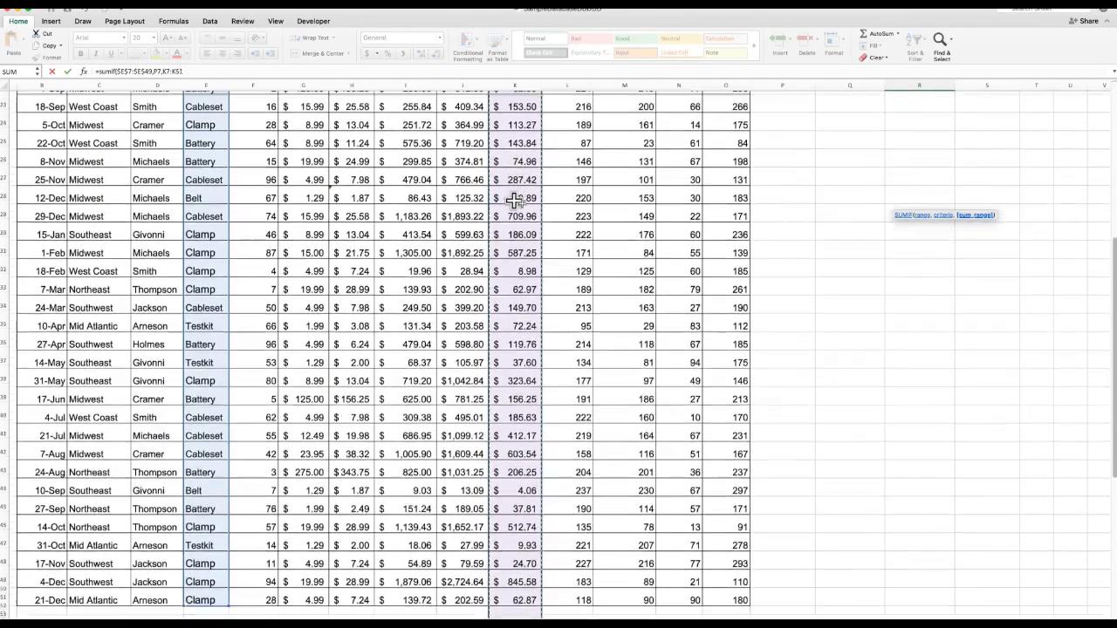
{"action": "key", "text": "shift+Up"}
{"action": "key", "text": "shift+Up"}
{"action": "key", "text": "shift+Up"}
{"action": "key", "text": "shift+Up"}
{"action": "key", "text": "shift+Up"}
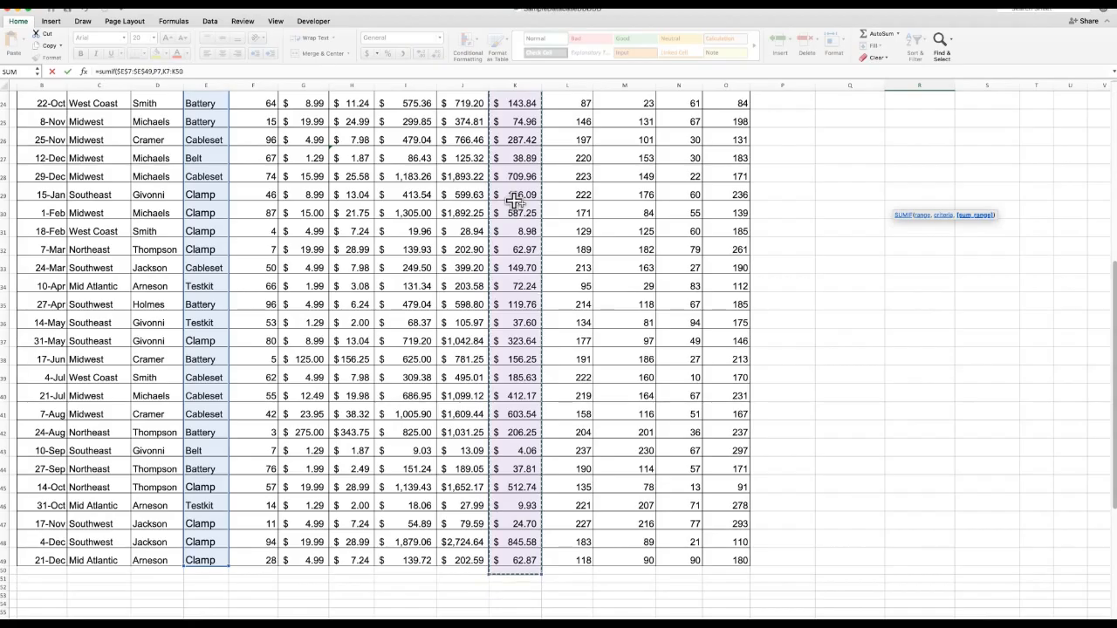
{"action": "key", "text": "F4"}
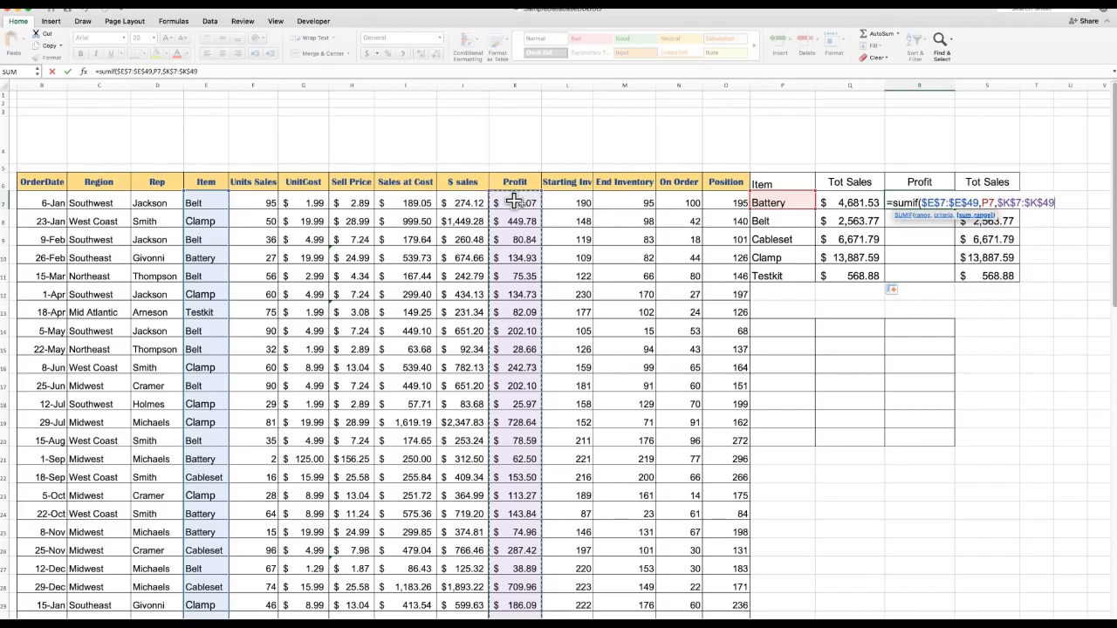
{"action": "type", "text": ")"}
{"action": "key", "text": "Return"}
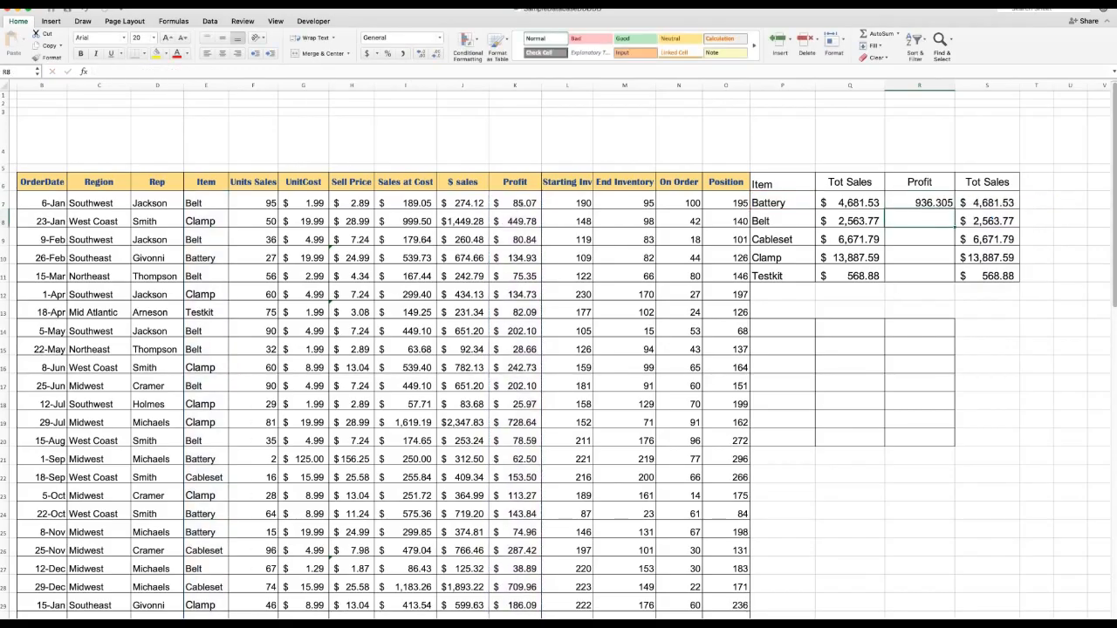
- Fill the R7 SUMIF formula down through the Testkit row and format the item Profit cells as Currency
{"action": "left_click", "coordinate": [912, 203]}
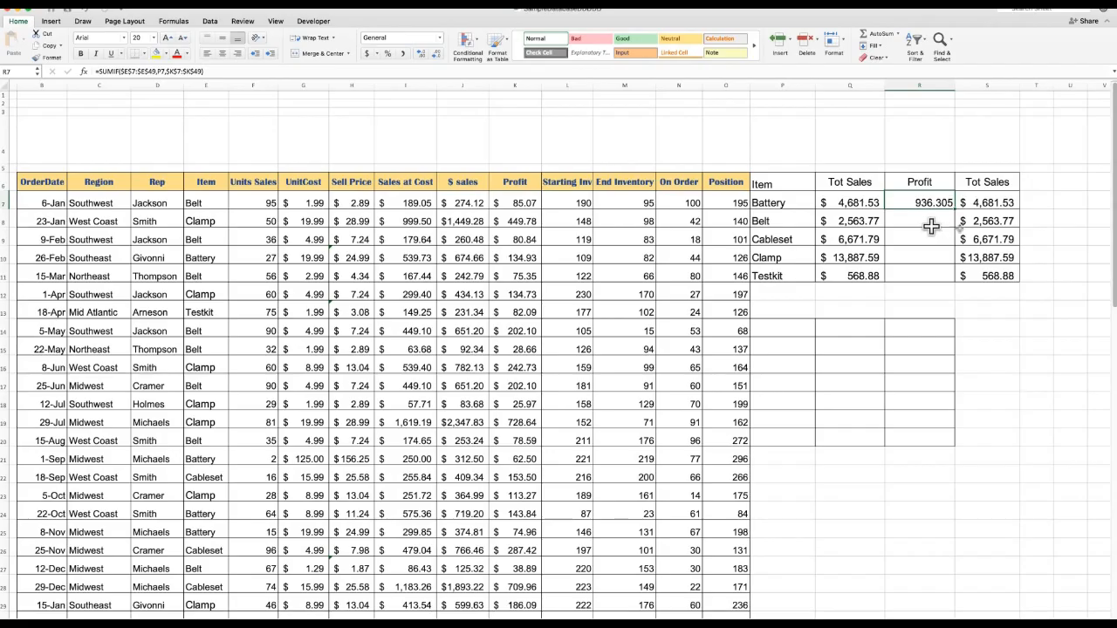
{"action": "scroll", "coordinate": [938, 229], "scroll_direction": "down", "scroll_amount": 1}
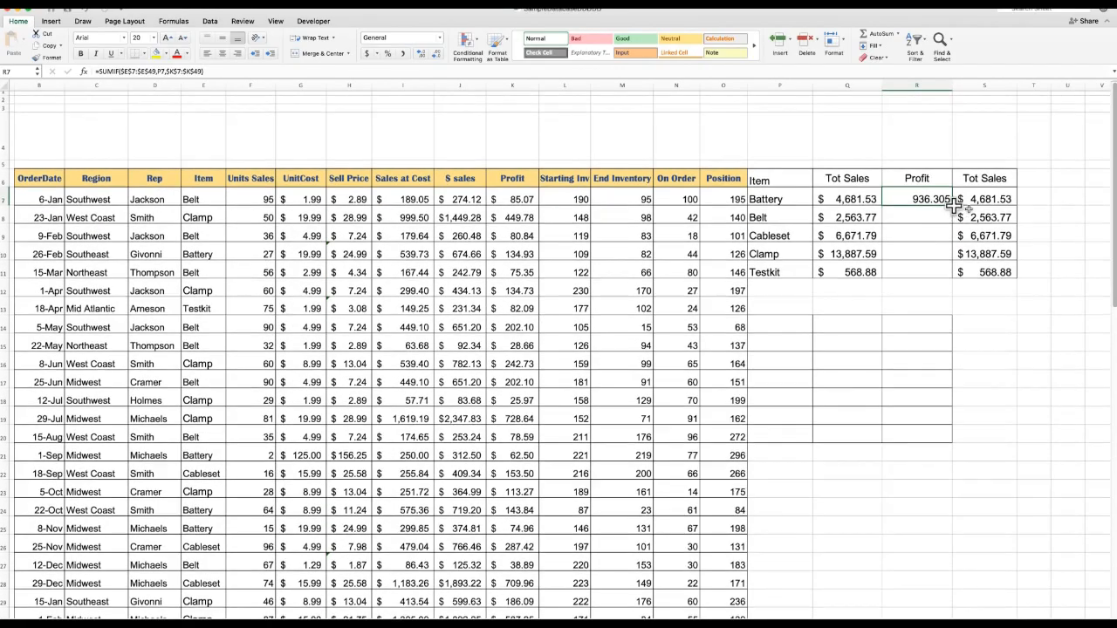
{"action": "scroll", "coordinate": [953, 207], "scroll_direction": "right", "scroll_amount": 1}
{"action": "left_click_drag", "start_coordinate": [950, 208], "coordinate": [946, 278]}
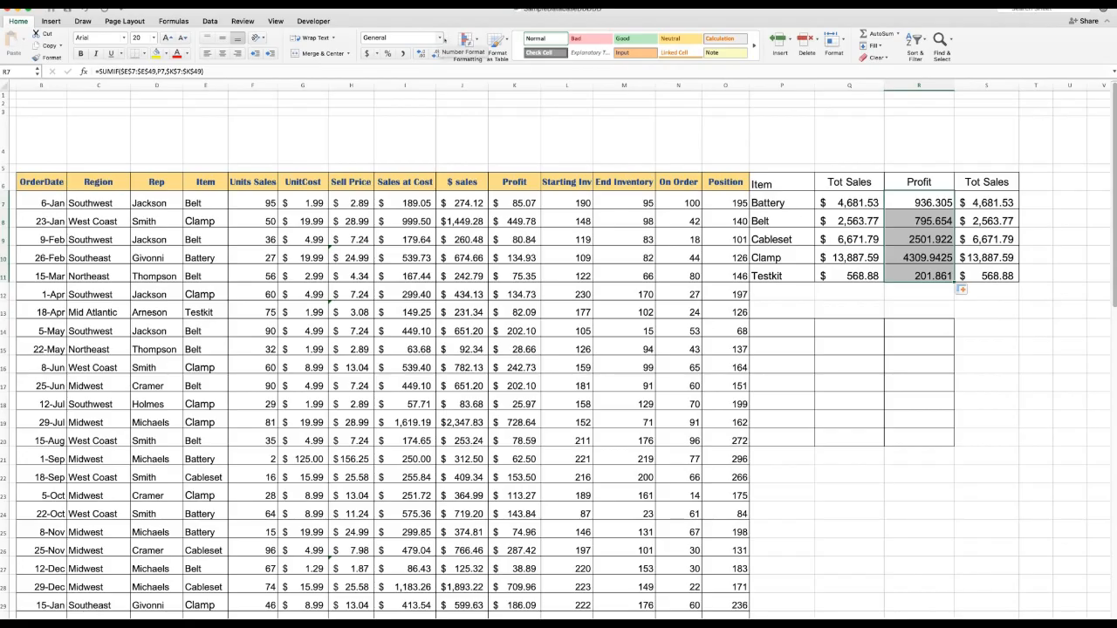
{"action": "left_click", "coordinate": [442, 39]}
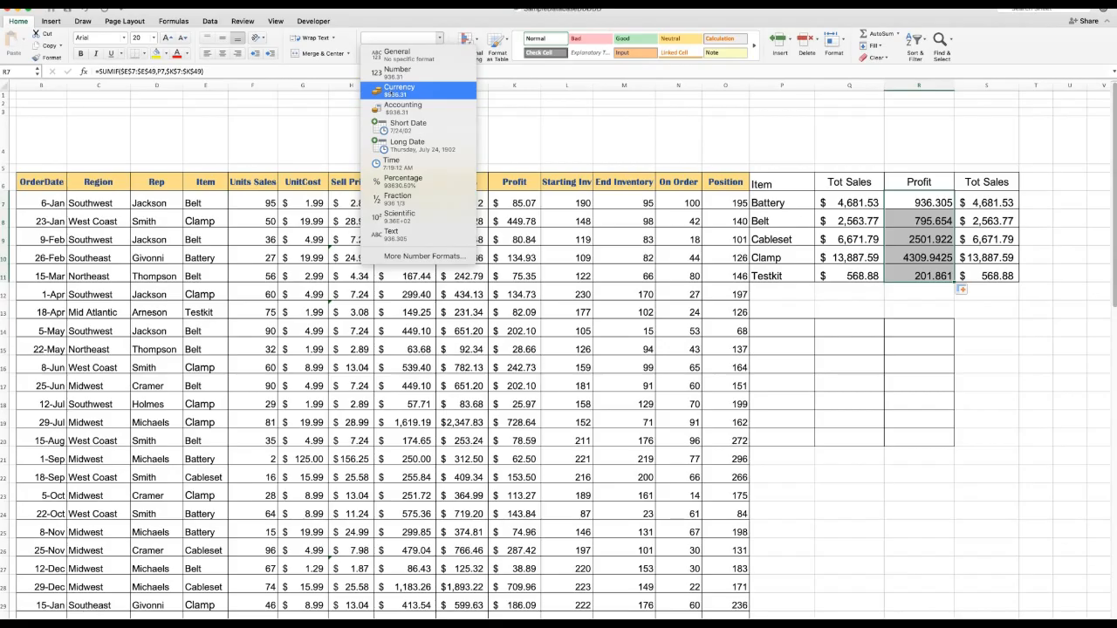
{"action": "left_click", "coordinate": [393, 91]}
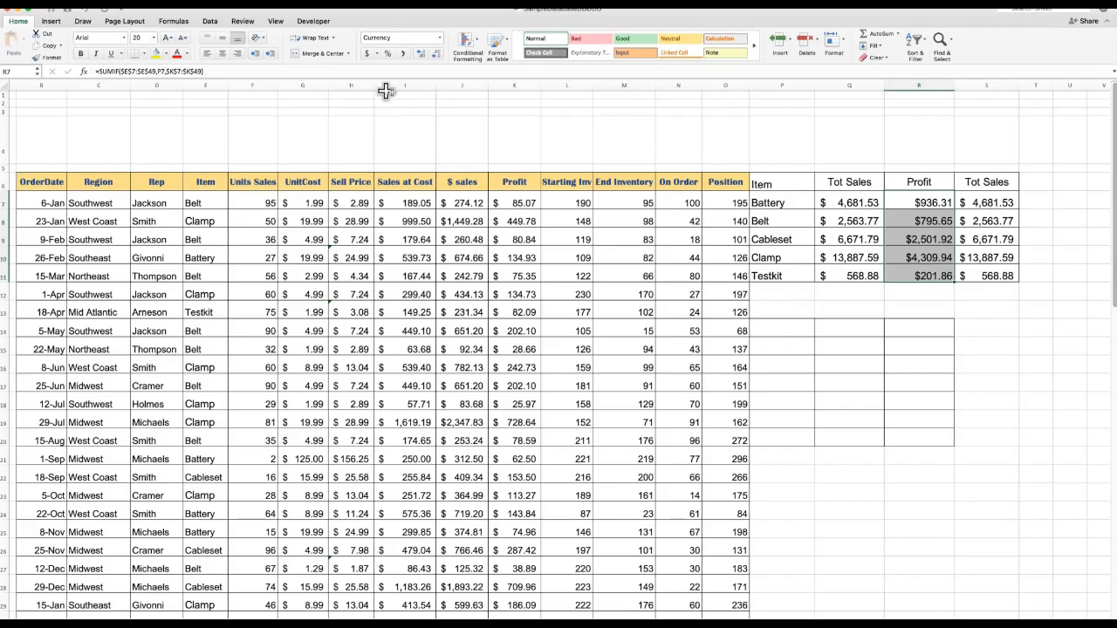
- Set the font color of the empty bordered table P14:R20 to black
{"action": "left_click_drag", "start_coordinate": [768, 335], "coordinate": [895, 433]}
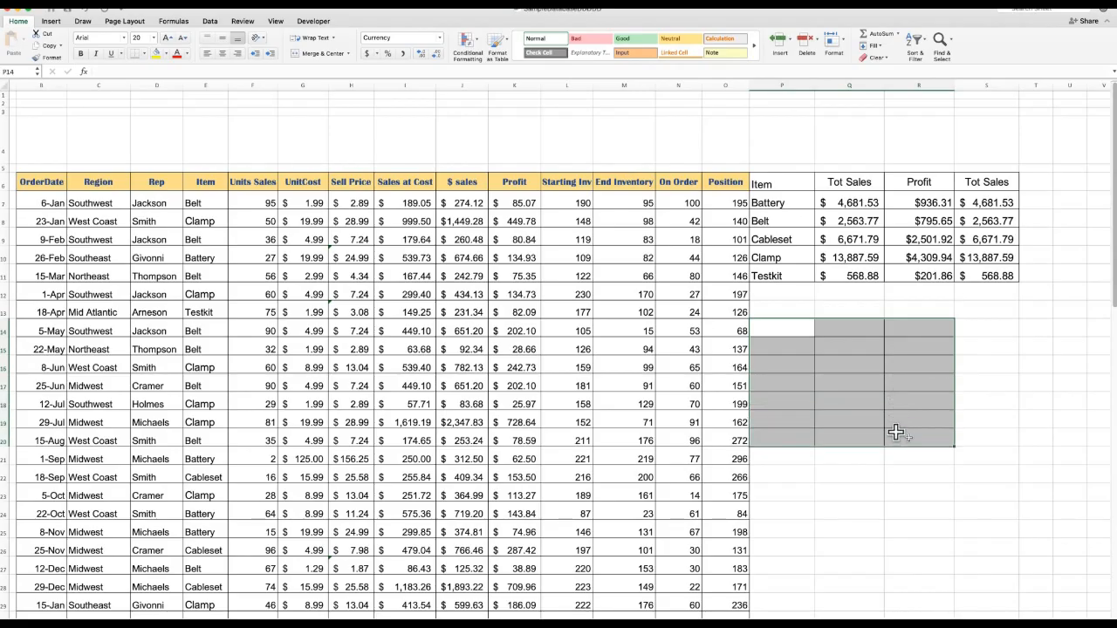
{"action": "left_click", "coordinate": [185, 53]}
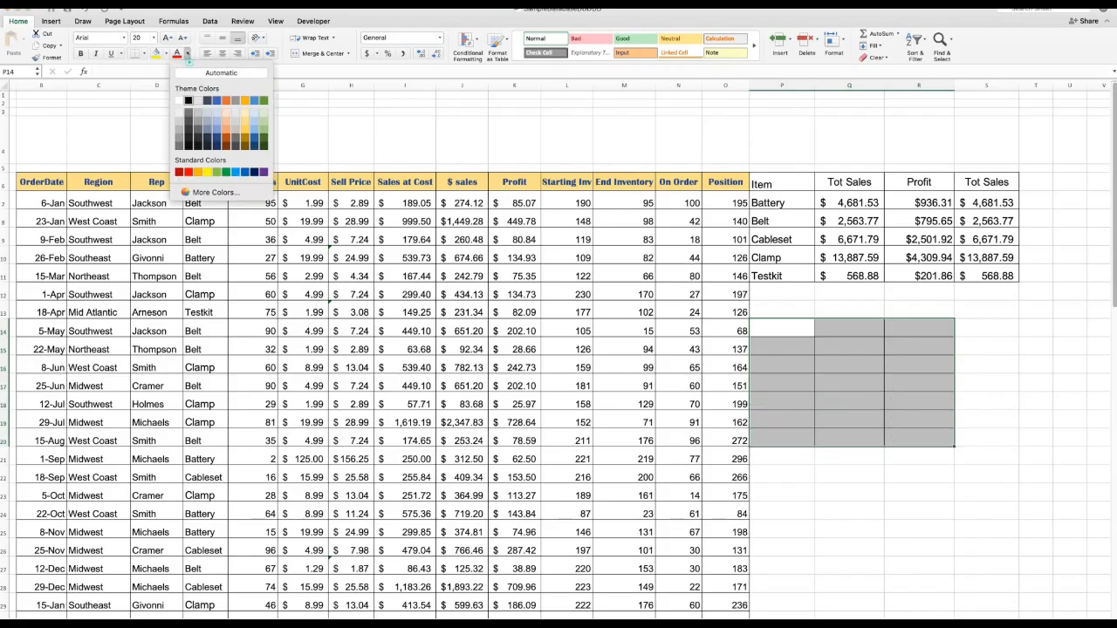
{"action": "left_click", "coordinate": [188, 101]}
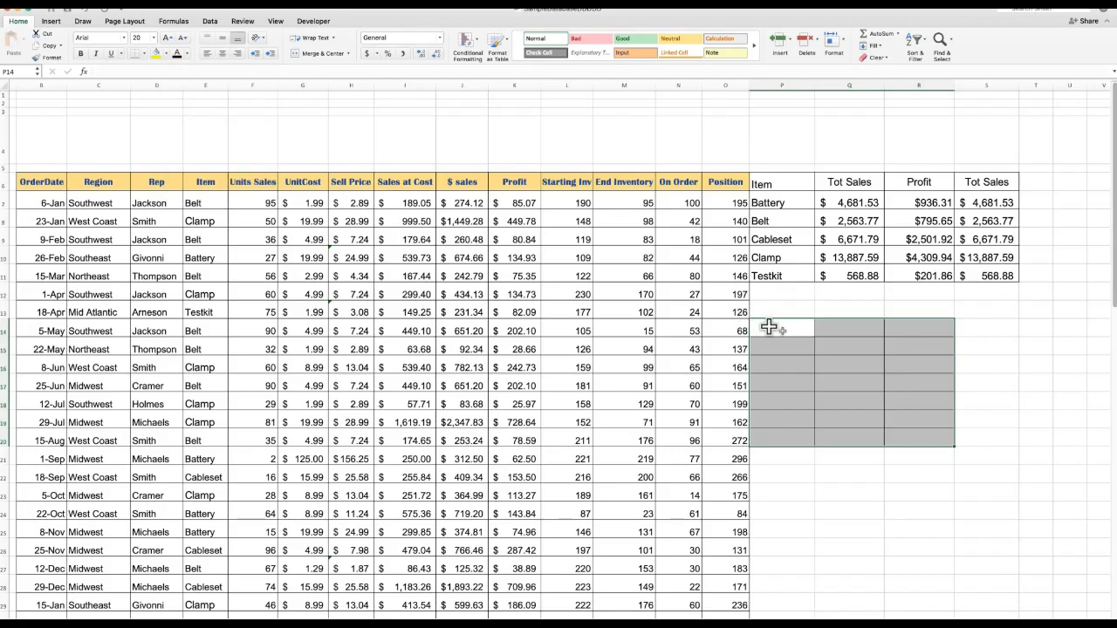
- Start a SUMIF formula in the Mid Atlantic Tot Sales cell Q15 with the Region column as the absolute range $C$7:$C$49
{"action": "scroll", "coordinate": [773, 306], "scroll_direction": "left", "scroll_amount": 3}
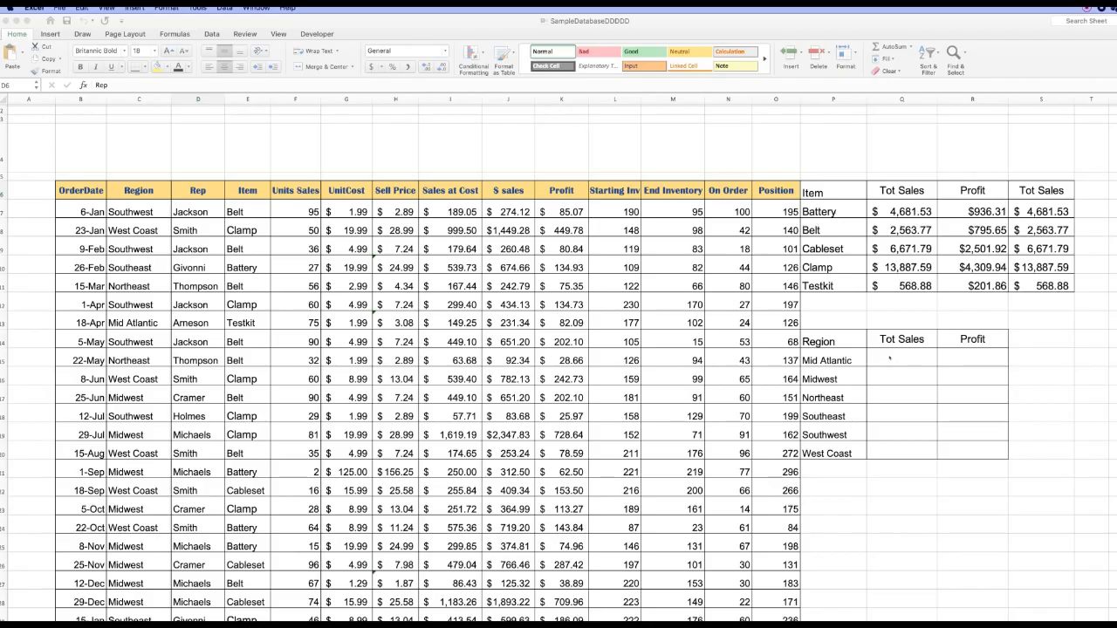
{"action": "left_click", "coordinate": [886, 356]}
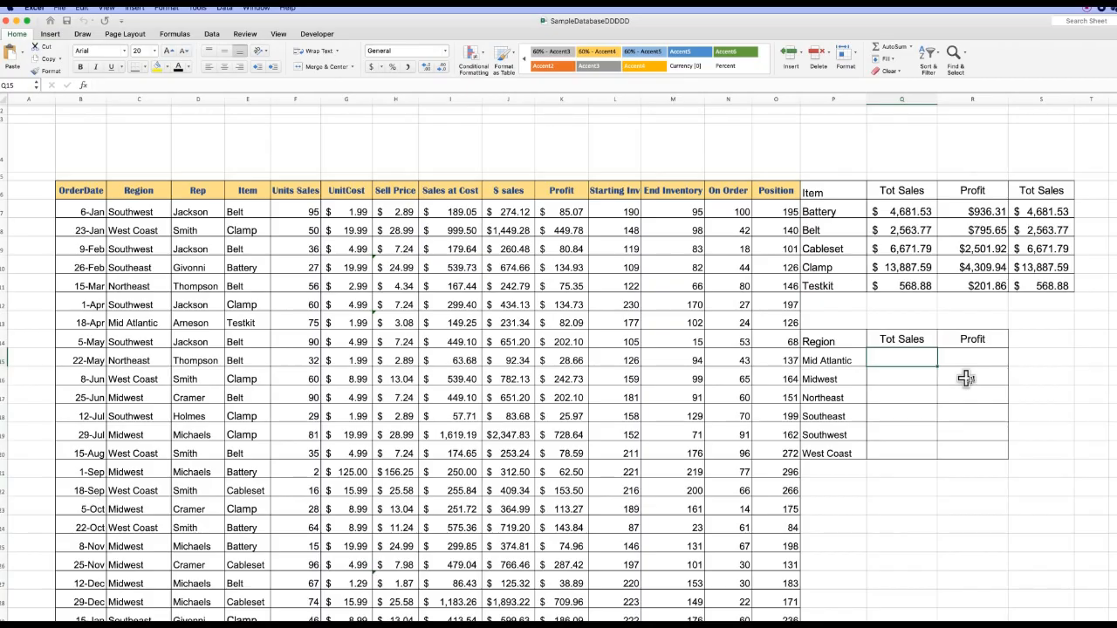
{"action": "type", "text": "=s"}
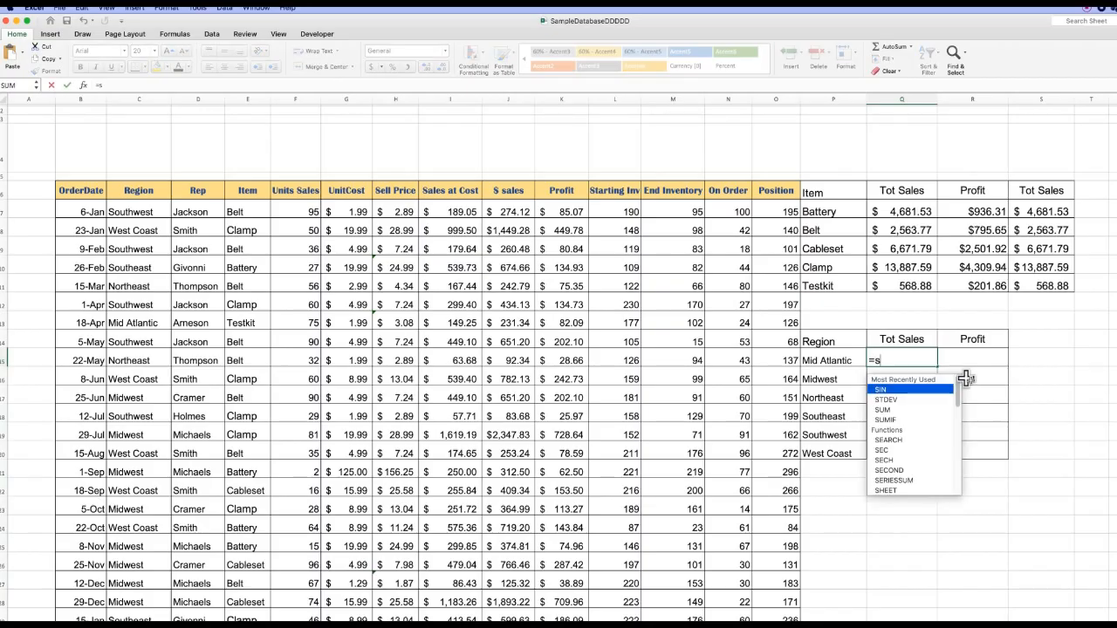
{"action": "type", "text": "umif"}
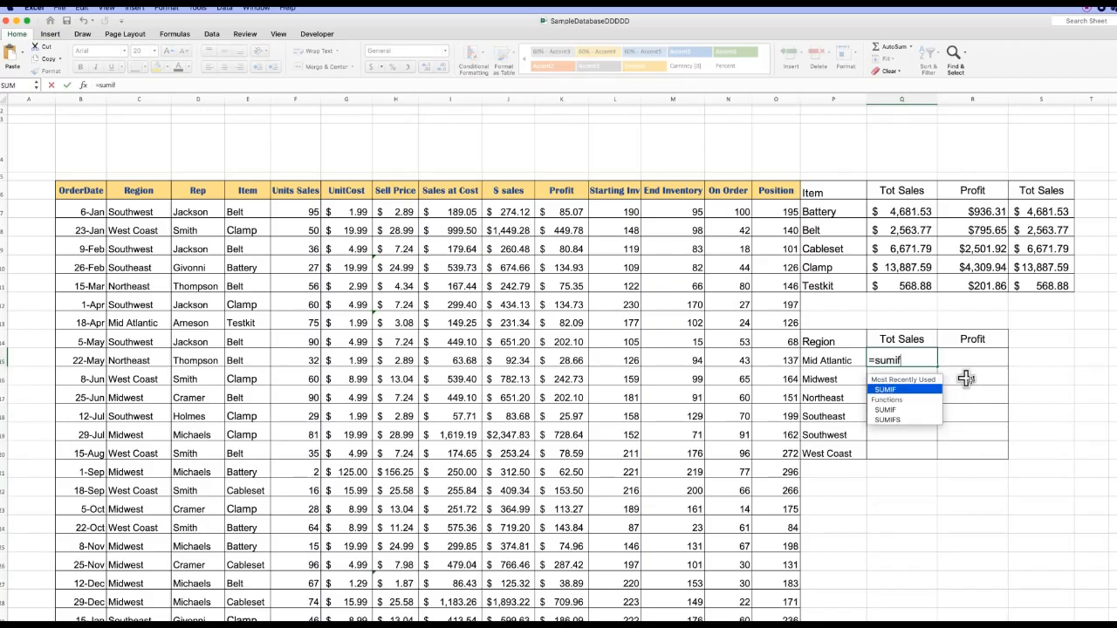
{"action": "type", "text": "("}
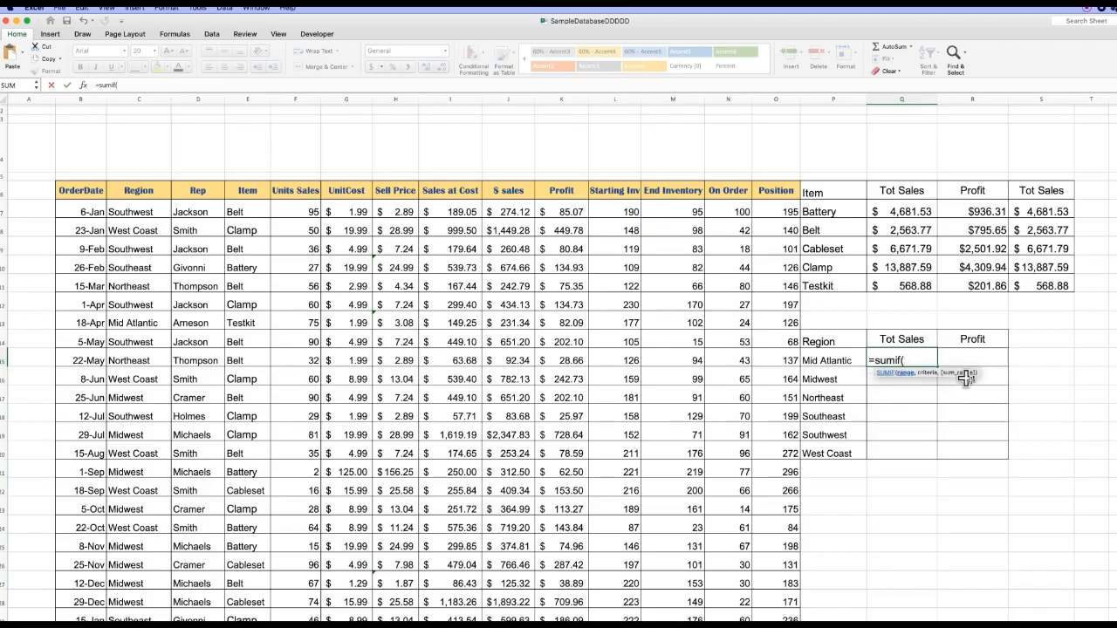
{"action": "left_click", "coordinate": [123, 210]}
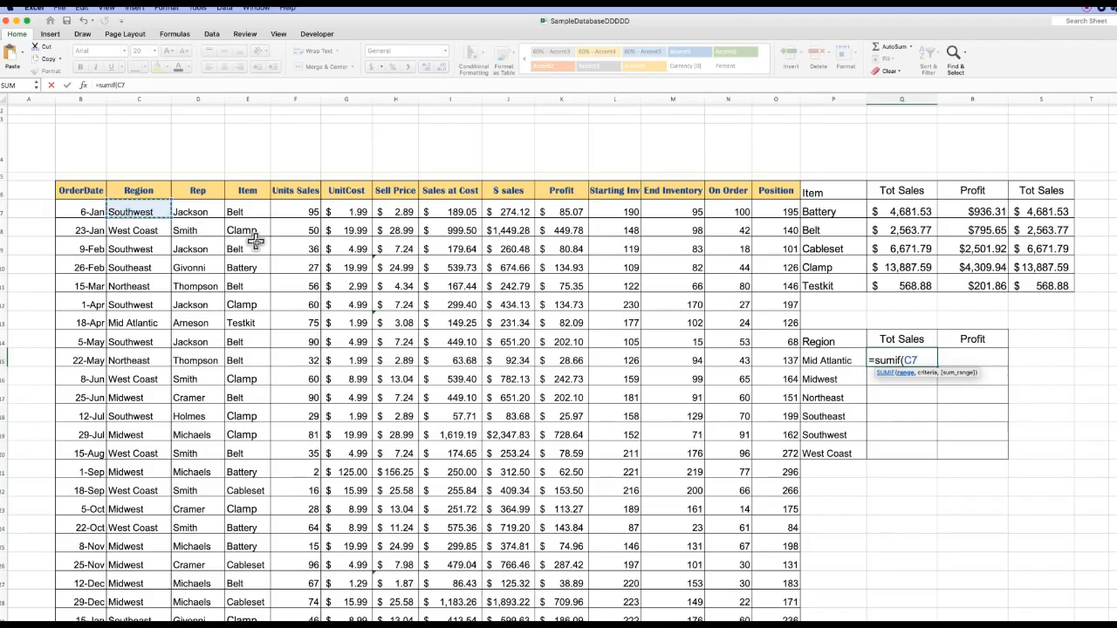
{"action": "key", "text": "shift+Down"}
{"action": "key", "text": "shift+Down"}
{"action": "key", "text": "shift+Down"}
{"action": "key", "text": "shift+Down"}
{"action": "key", "text": "shift+Down"}
{"action": "key", "text": "shift+Down"}
{"action": "key", "text": "shift+Down"}
{"action": "key", "text": "shift+Down"}
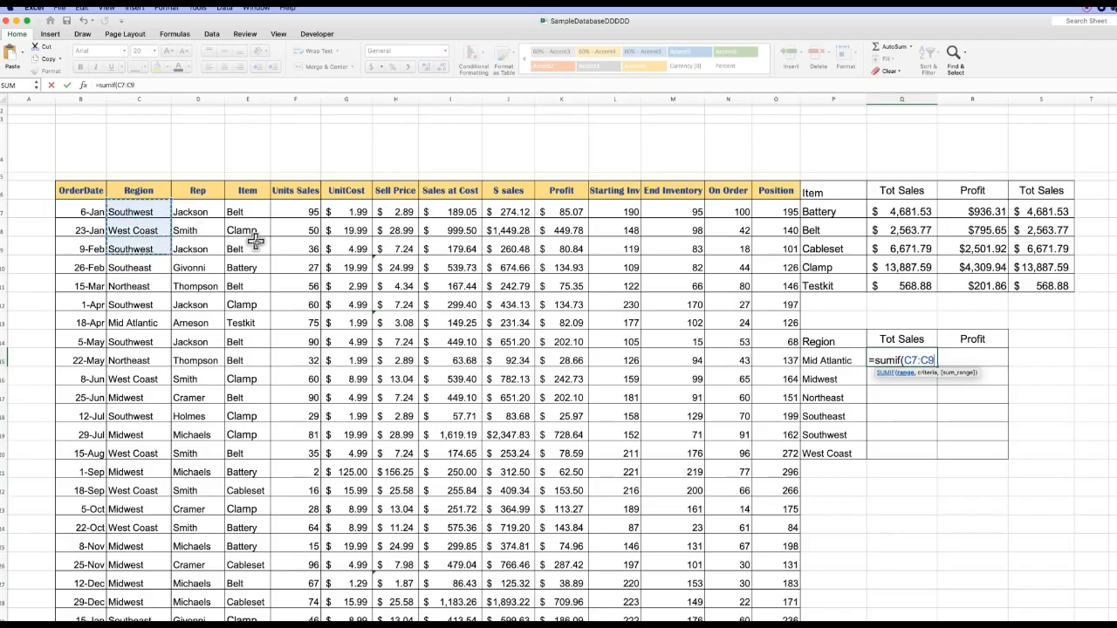
{"action": "key", "text": "shift+Down"}
{"action": "key", "text": "shift+Down"}
{"action": "key", "text": "shift+Down"}
{"action": "key", "text": "shift+Down"}
{"action": "key", "text": "shift+Down"}
{"action": "key", "text": "shift+Down"}
{"action": "key", "text": "shift+Down"}
{"action": "key", "text": "shift+Down"}
{"action": "key", "text": "shift+Down"}
{"action": "key", "text": "shift+Down"}
{"action": "key", "text": "shift+Down"}
{"action": "key", "text": "shift+Down"}
{"action": "key", "text": "shift+Down"}
{"action": "key", "text": "shift+Down"}
{"action": "key", "text": "shift+Down"}
{"action": "key", "text": "shift+Down"}
{"action": "key", "text": "shift+Down"}
{"action": "key", "text": "shift+Down"}
{"action": "key", "text": "shift+Down"}
{"action": "key", "text": "shift+Down"}
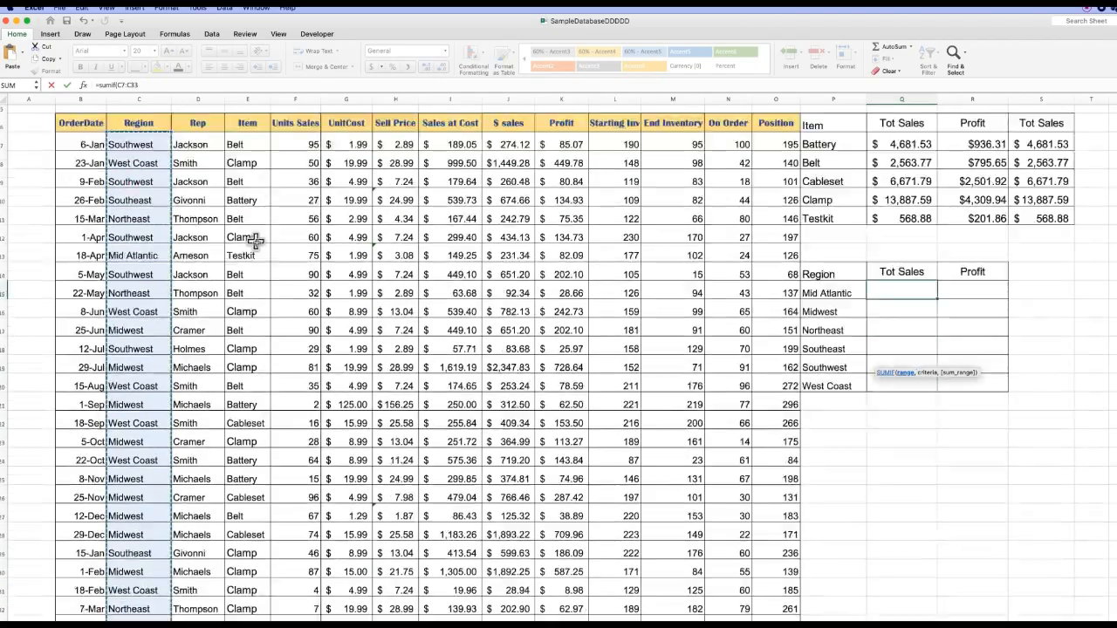
{"action": "key", "text": "shift+Down"}
{"action": "key", "text": "shift+Down"}
{"action": "key", "text": "shift+Down"}
{"action": "key", "text": "shift+Down"}
{"action": "key", "text": "shift+Down"}
{"action": "key", "text": "shift+Down"}
{"action": "key", "text": "shift+Down"}
{"action": "key", "text": "shift+Down"}
{"action": "key", "text": "shift+Down"}
{"action": "key", "text": "shift+Down"}
{"action": "key", "text": "shift+Down"}
{"action": "key", "text": "shift+Down"}
{"action": "key", "text": "shift+Down"}
{"action": "key", "text": "shift+Down"}
{"action": "key", "text": "shift+Down"}
{"action": "key", "text": "shift+Down"}
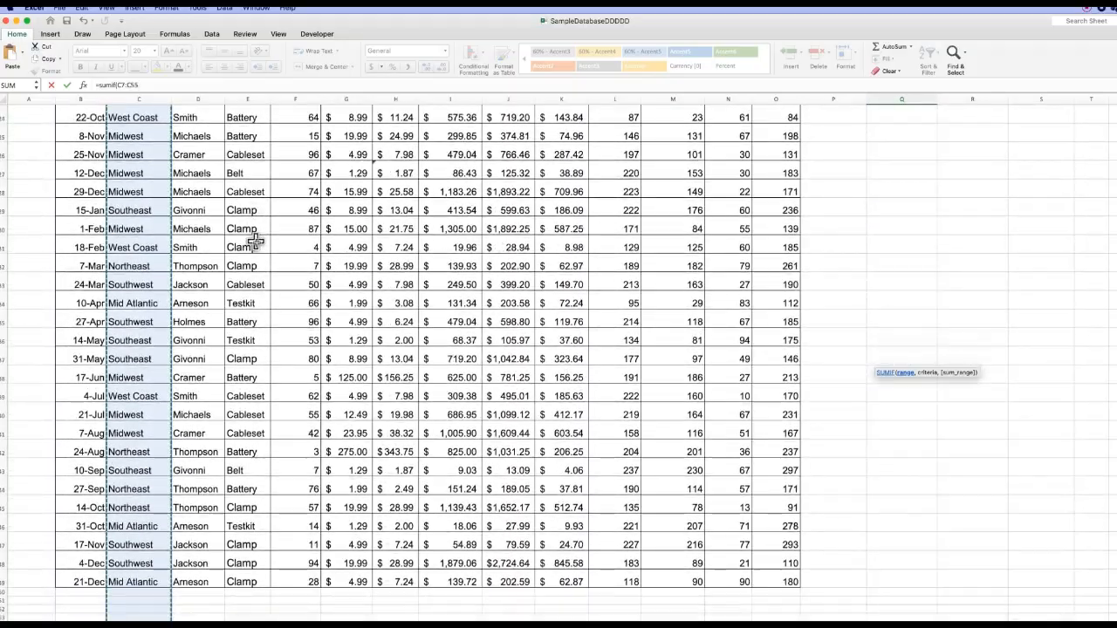
{"action": "key", "text": "shift+Up"}
{"action": "key", "text": "shift+Up"}
{"action": "key", "text": "shift+Up"}
{"action": "key", "text": "shift+Up"}
{"action": "key", "text": "shift+Up"}
{"action": "key", "text": "shift+Up"}
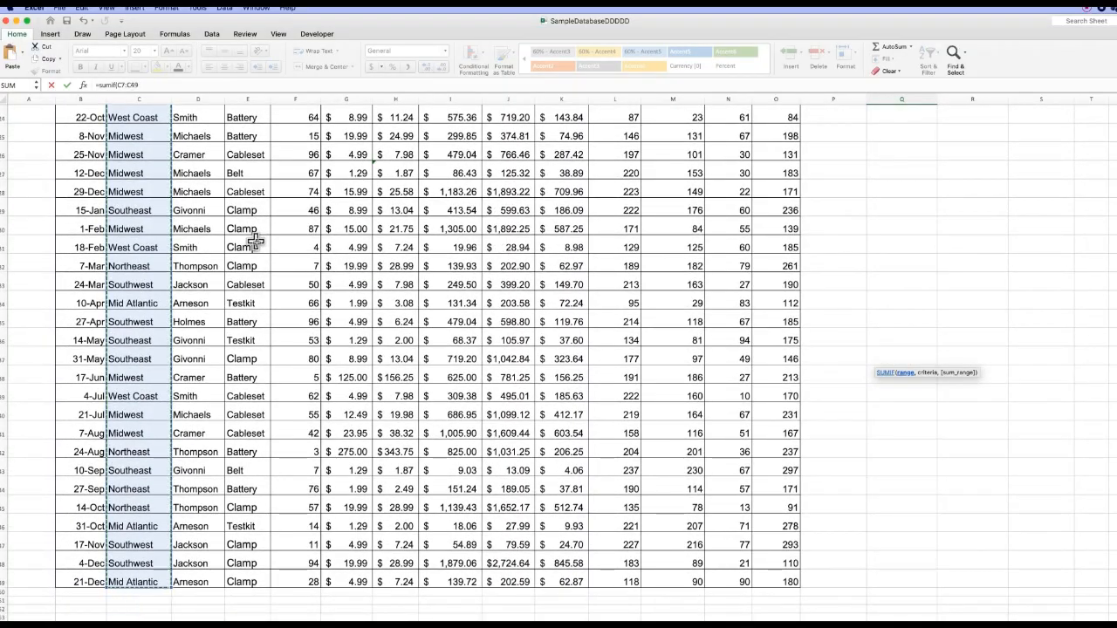
{"action": "key", "text": "F4"}
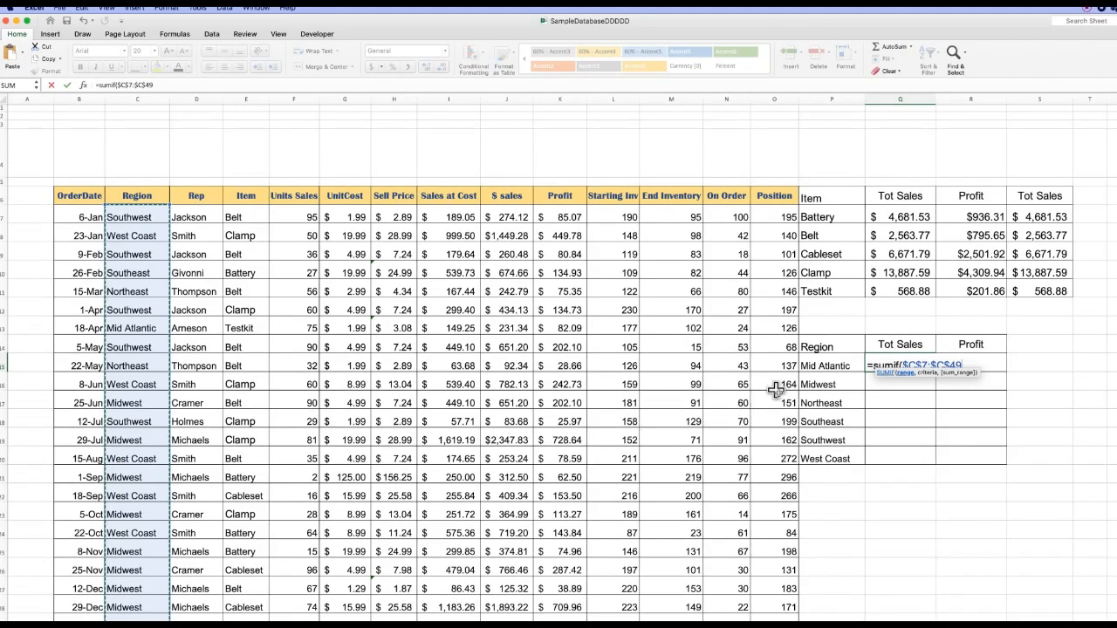
- Add the Mid Atlantic cell P15 as the relative criteria of the Q15 SUMIF formula
{"action": "scroll", "coordinate": [899, 381], "scroll_direction": "down", "scroll_amount": 2}
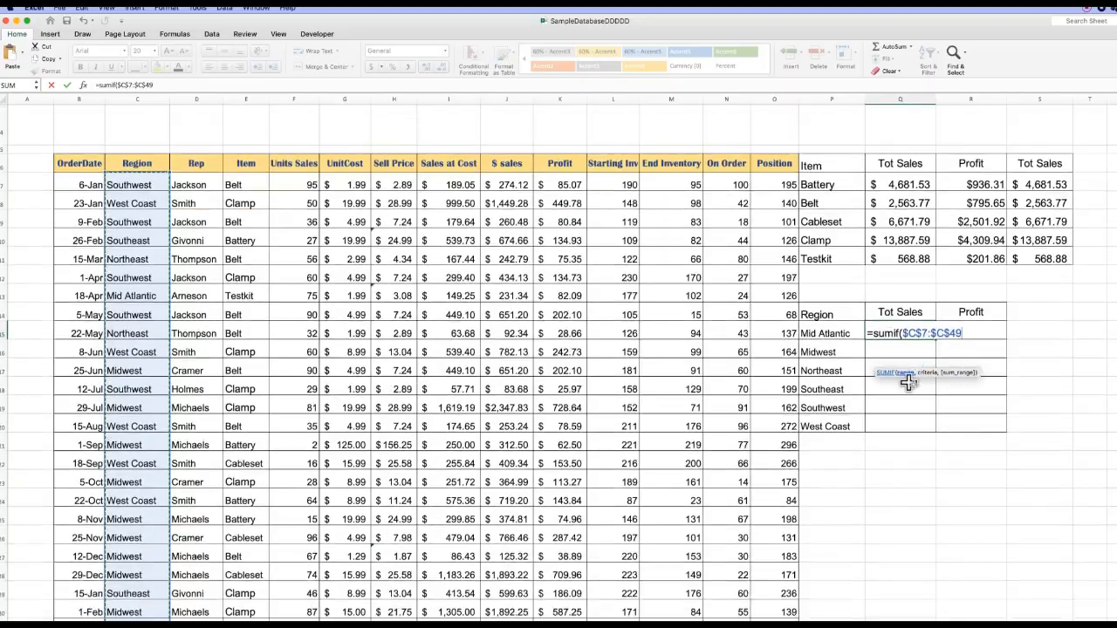
{"action": "scroll", "coordinate": [908, 382], "scroll_direction": "up", "scroll_amount": 1}
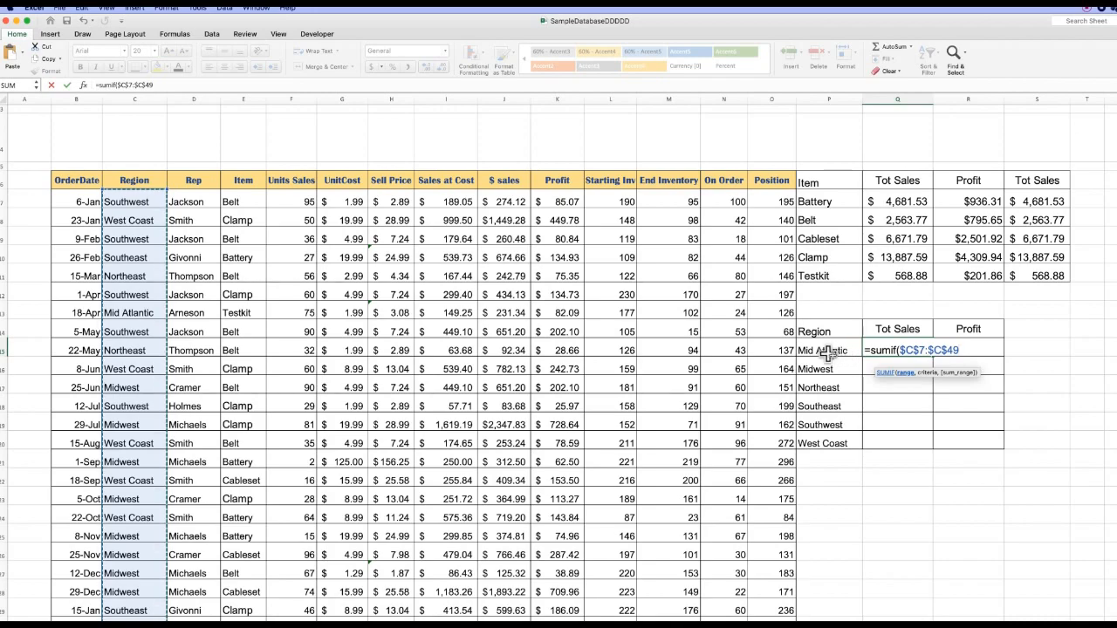
{"action": "scroll", "coordinate": [830, 353], "scroll_direction": "up", "scroll_amount": 1}
{"action": "scroll", "coordinate": [829, 353], "scroll_direction": "left", "scroll_amount": 1}
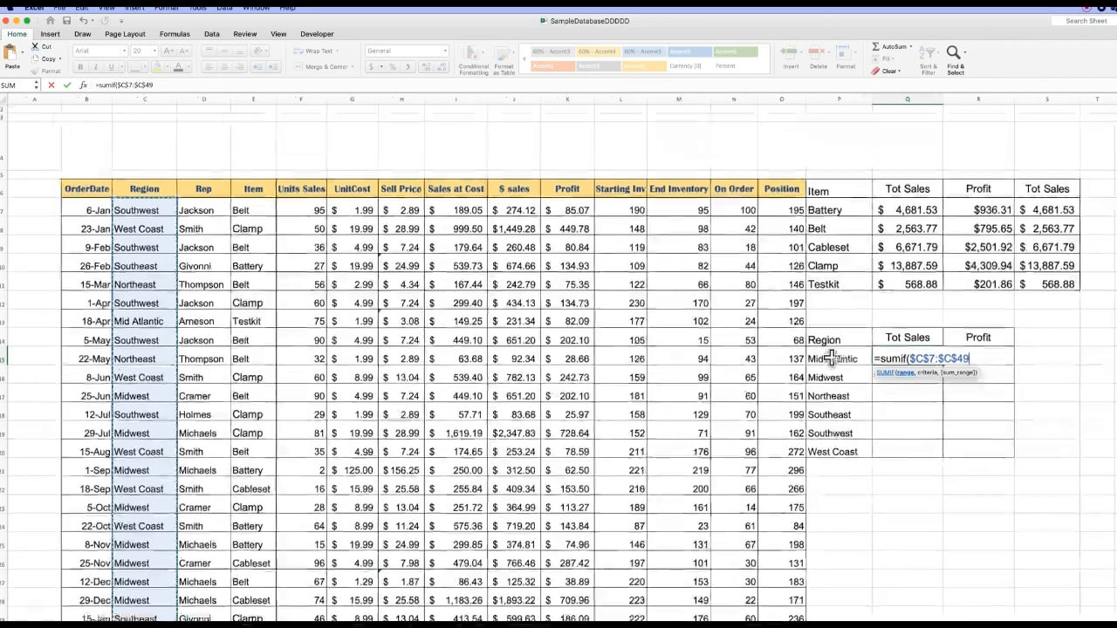
{"action": "type", "text": ","}
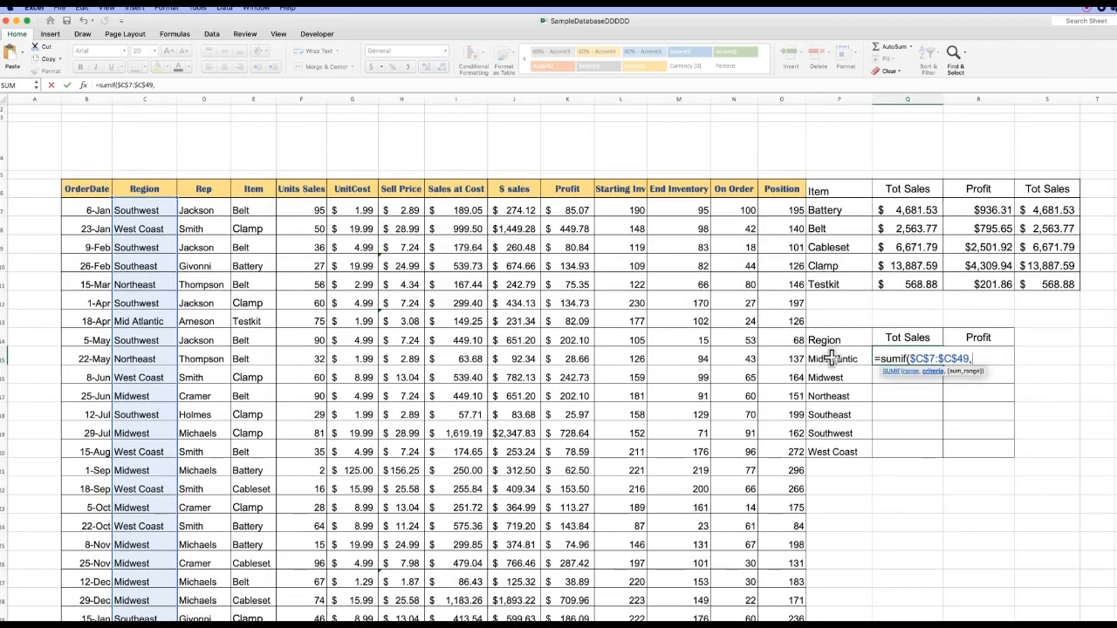
{"action": "left_click", "coordinate": [832, 358]}
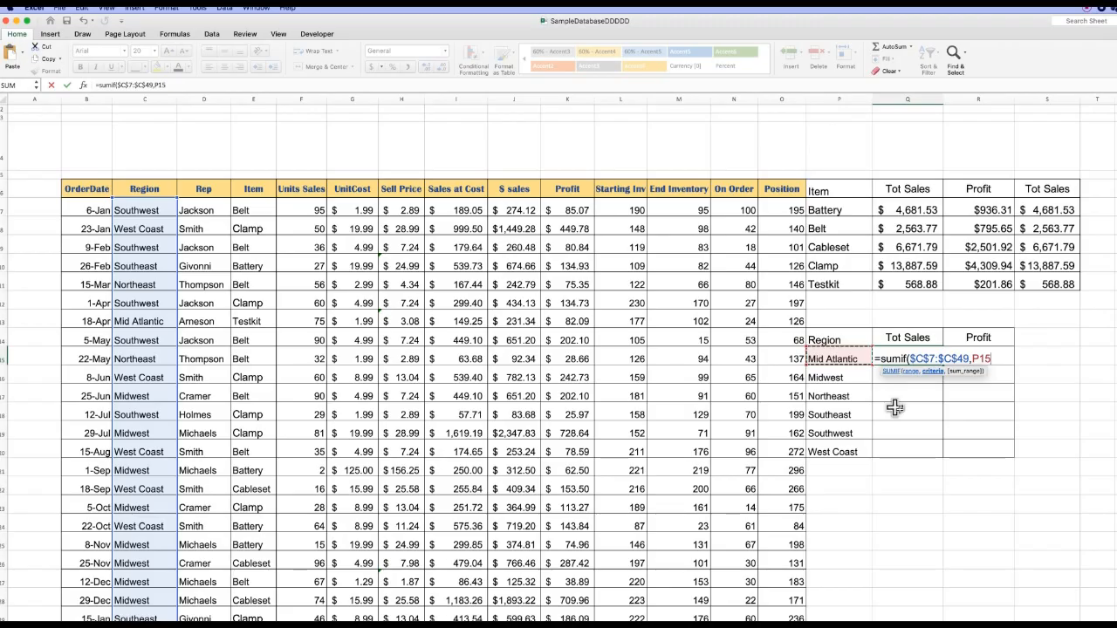
{"action": "type", "text": ","}
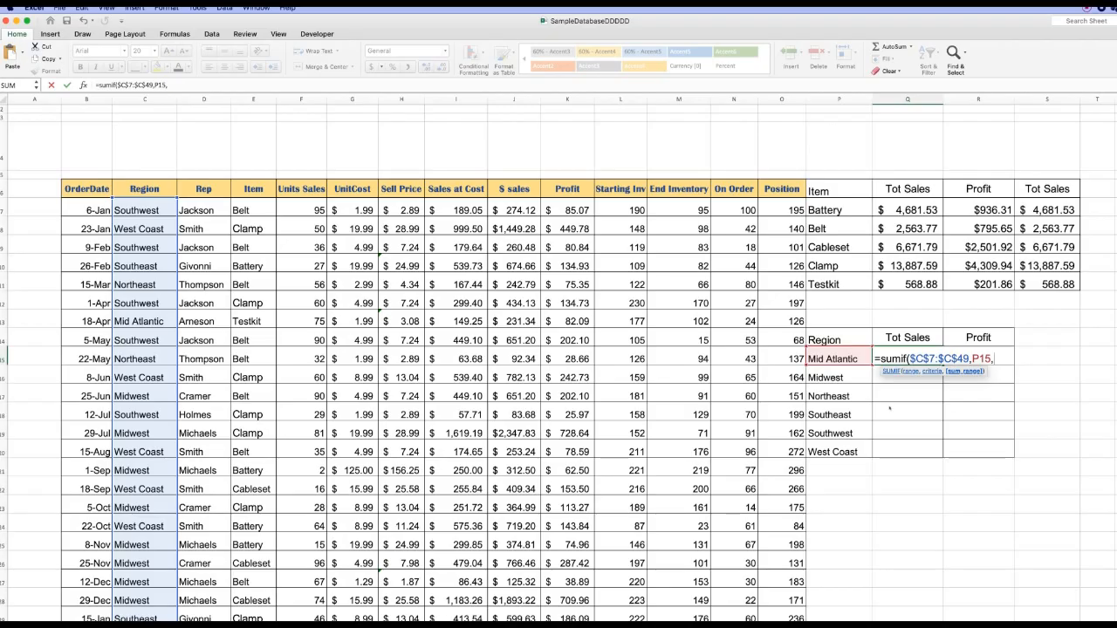
- Complete the Q15 SUMIF formula with the $ sales column as the absolute sum range $J$7:$J$49 and enter it
{"action": "scroll", "coordinate": [500, 227], "scroll_direction": "down", "scroll_amount": 1}
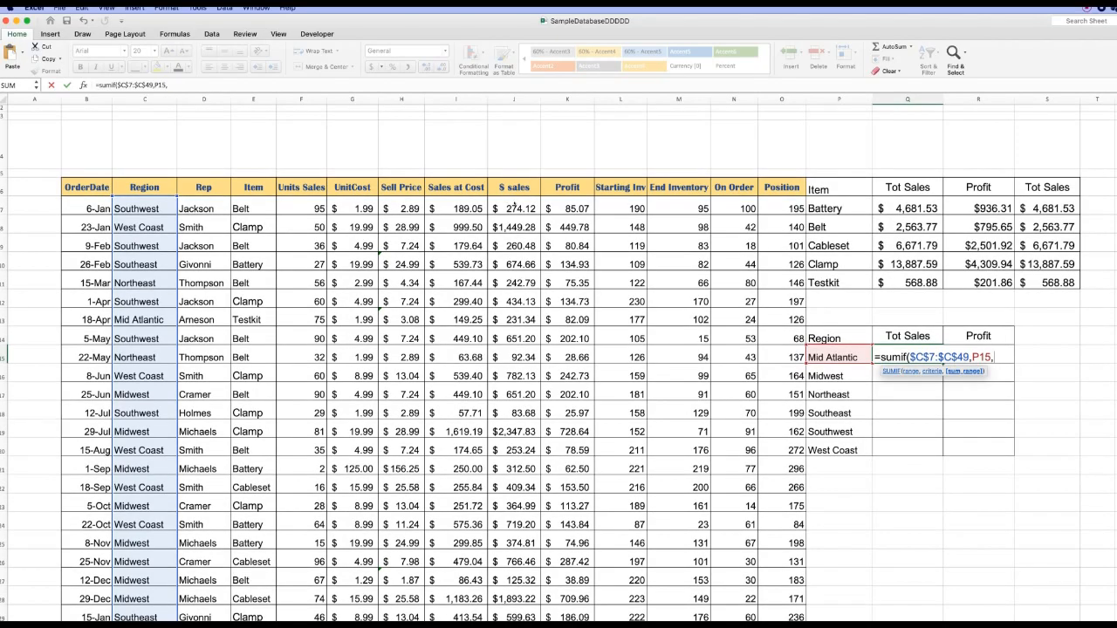
{"action": "left_click", "coordinate": [519, 208]}
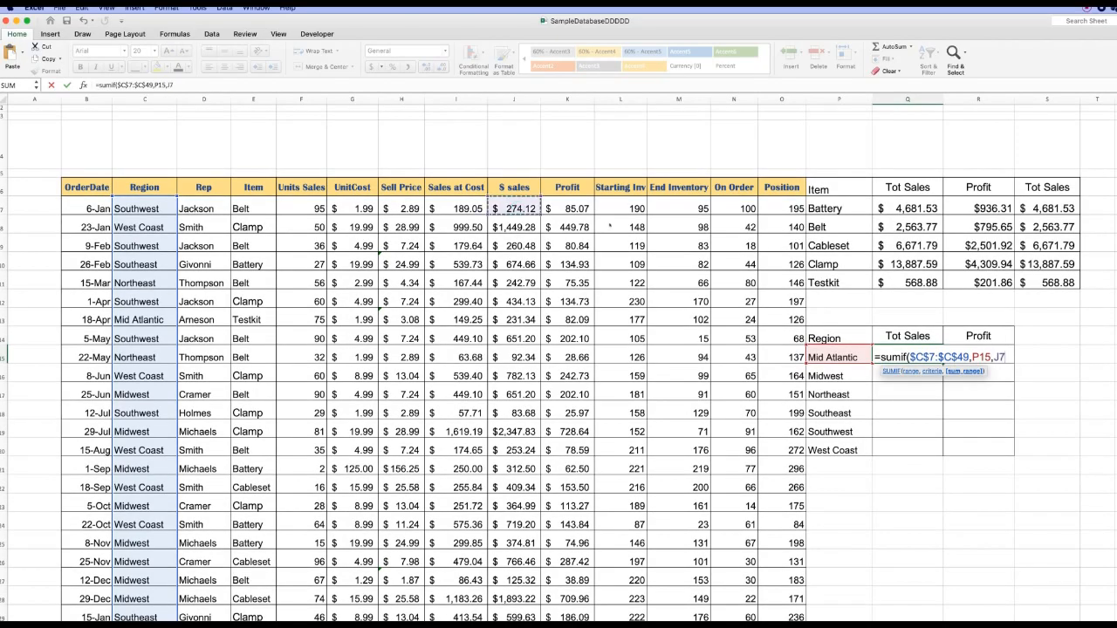
{"action": "scroll", "coordinate": [515, 262], "scroll_direction": "up", "scroll_amount": 1}
{"action": "left_click_drag", "start_coordinate": [515, 219], "coordinate": [515, 602]}
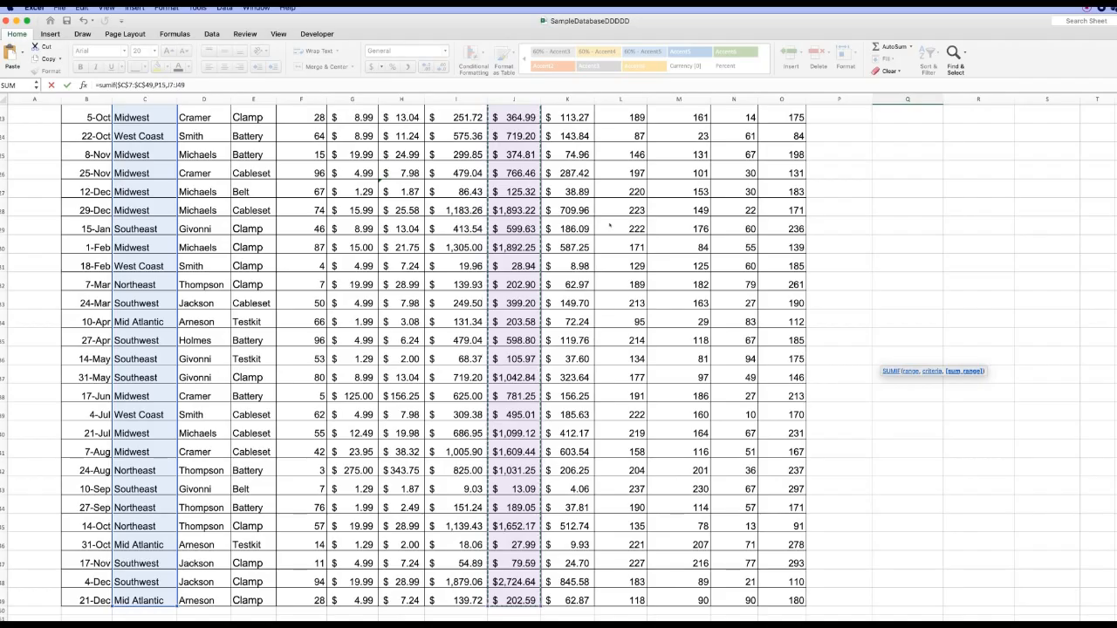
{"action": "scroll", "coordinate": [558, 349], "scroll_direction": "up", "scroll_amount": 10}
{"action": "key", "text": "F4"}
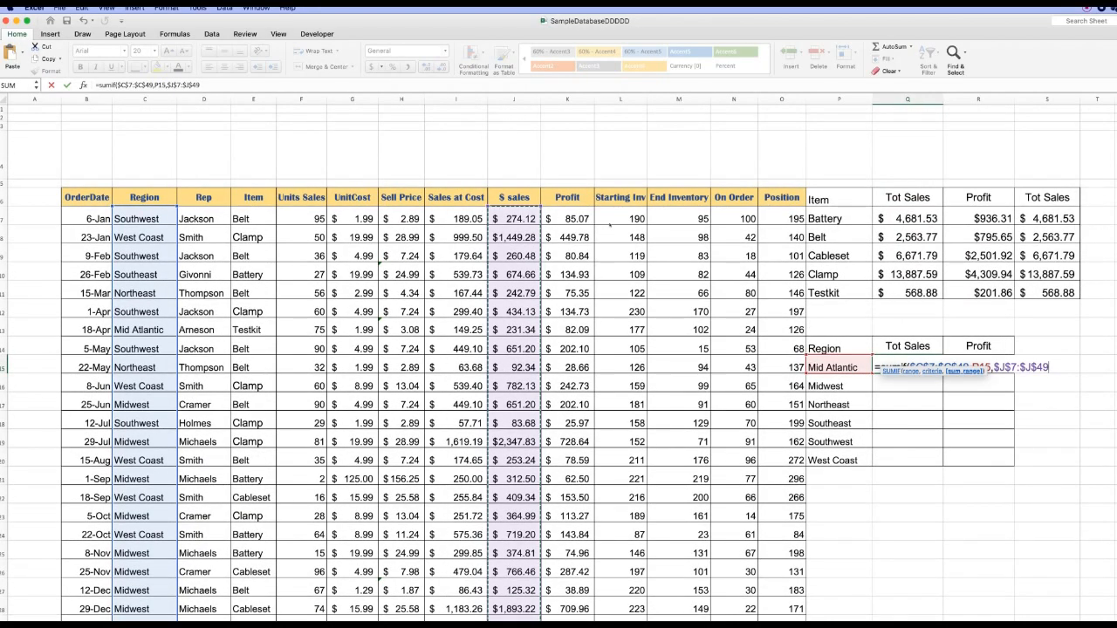
{"action": "type", "text": ")"}
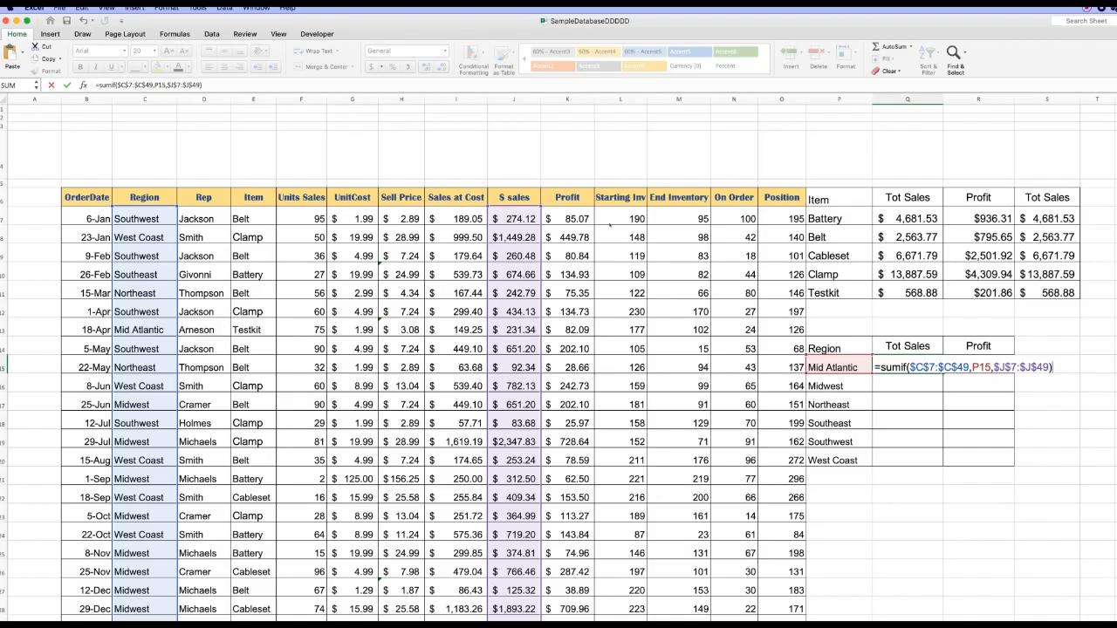
{"action": "key", "text": "Return"}
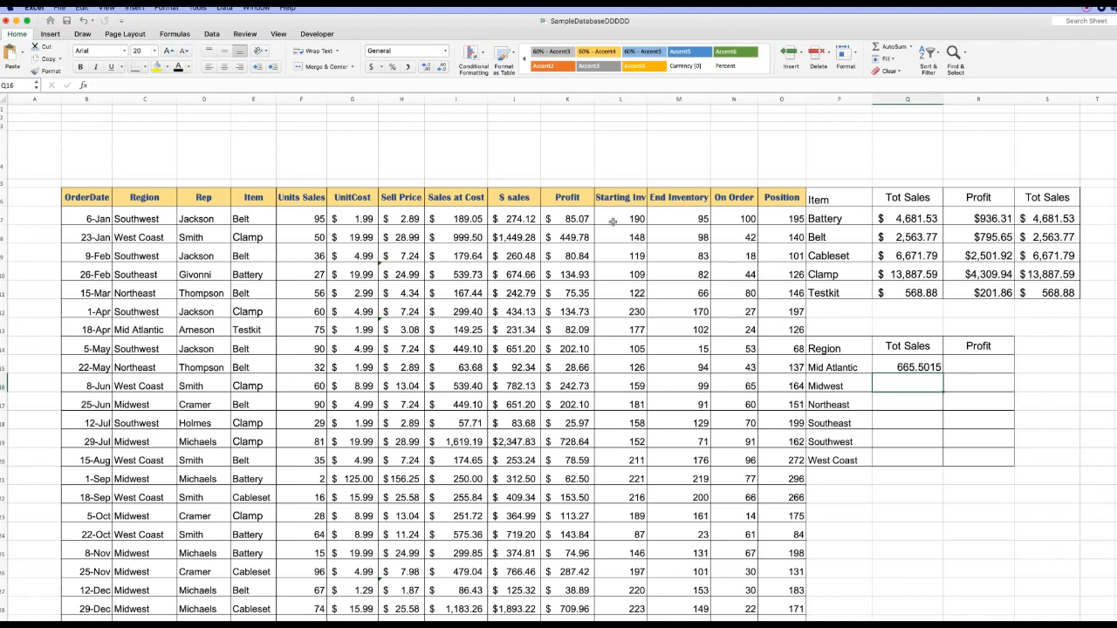
- Fill the Q15 SUMIF formula down through the West Coast row of the region table
{"action": "left_click", "coordinate": [896, 368]}
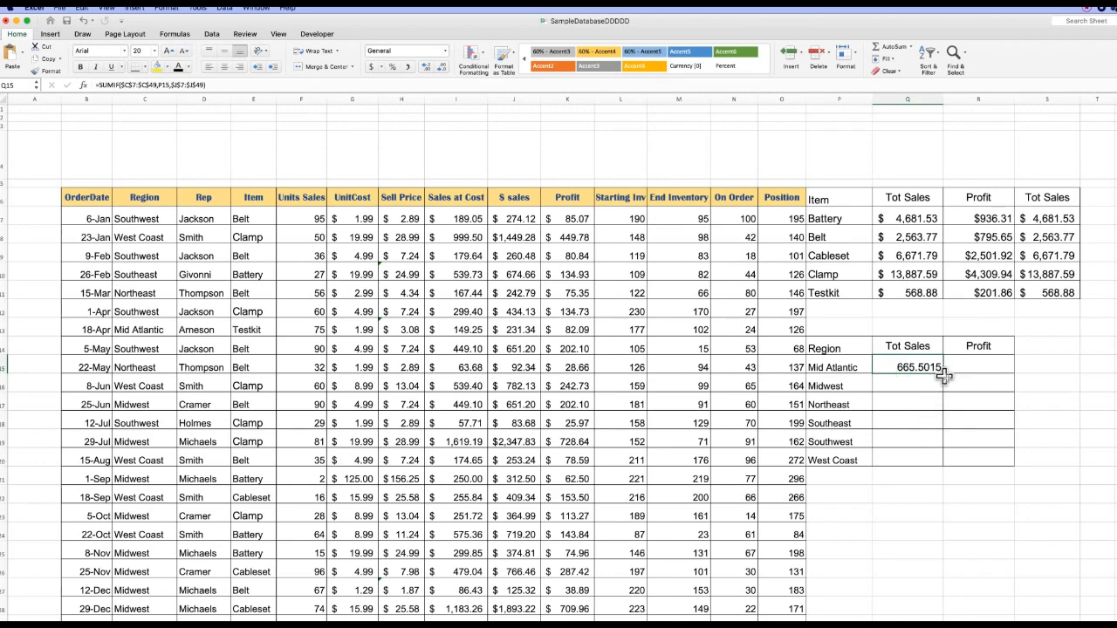
{"action": "left_click_drag", "start_coordinate": [945, 376], "coordinate": [942, 463]}
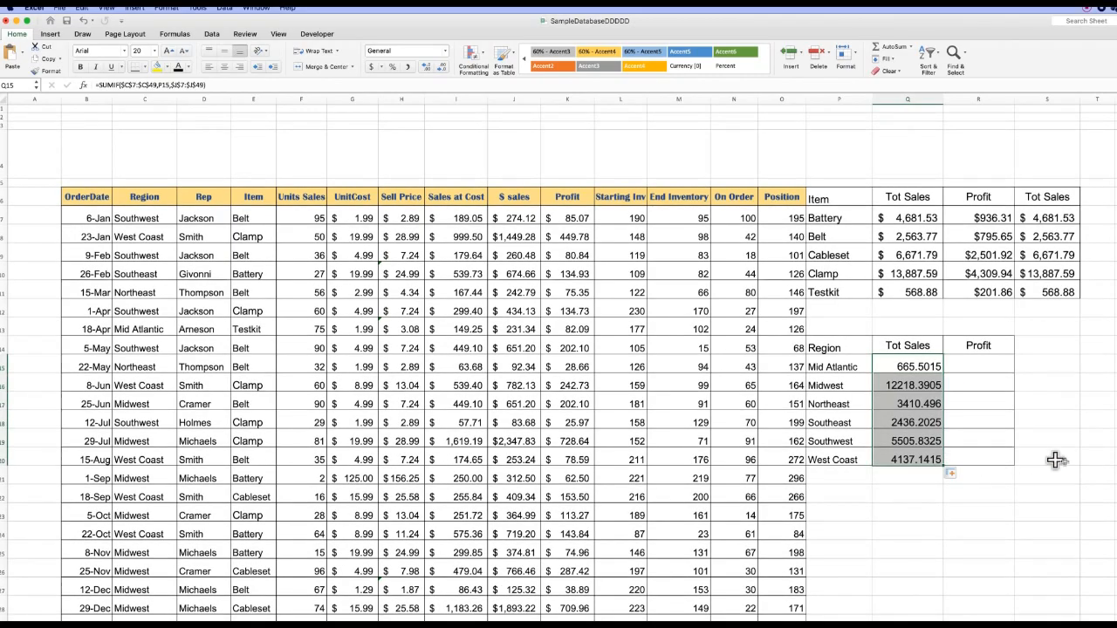
{"action": "scroll", "coordinate": [1060, 460], "scroll_direction": "down", "scroll_amount": 1}
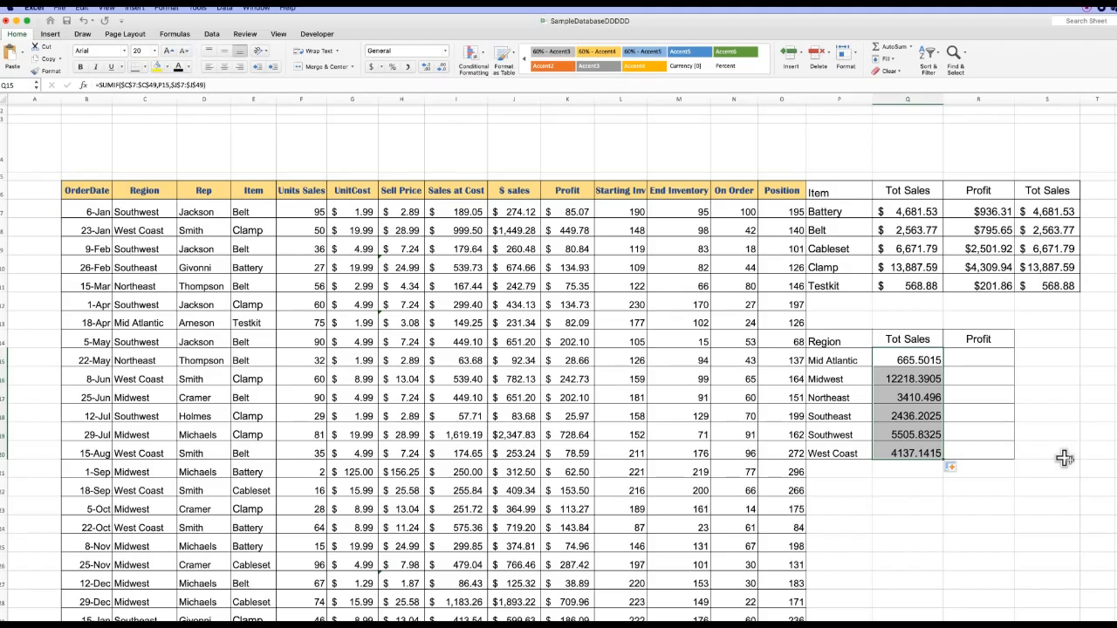
- Start a SUMIF formula in the Mid Atlantic Profit cell R15 with the Region column as the absolute range $C$7:$C$49
{"action": "left_click", "coordinate": [970, 358]}
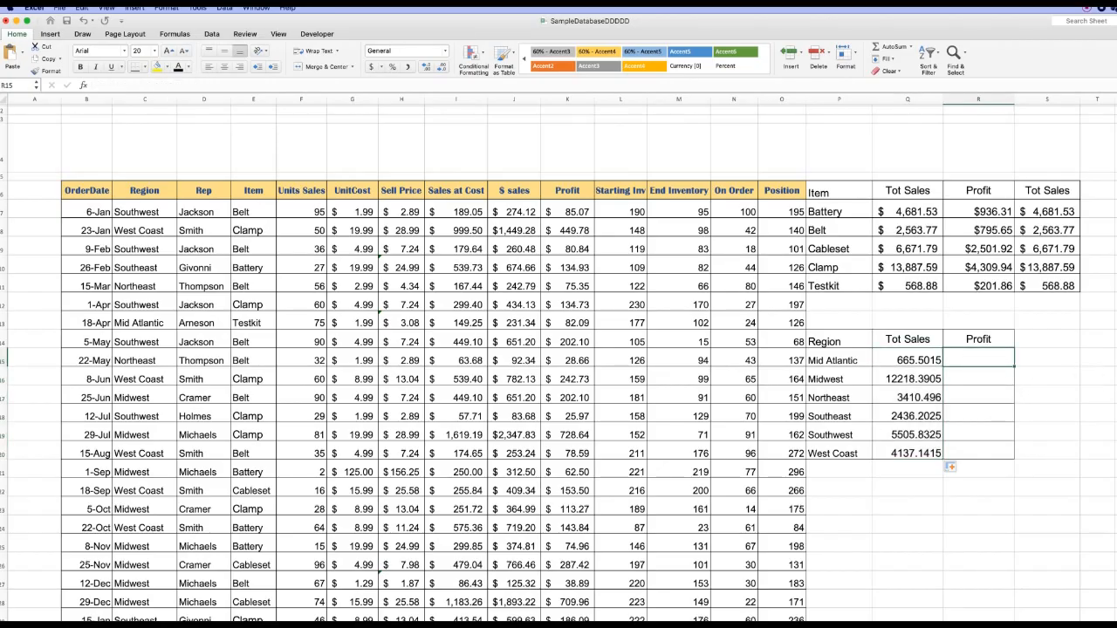
{"action": "type", "text": "=sumif"}
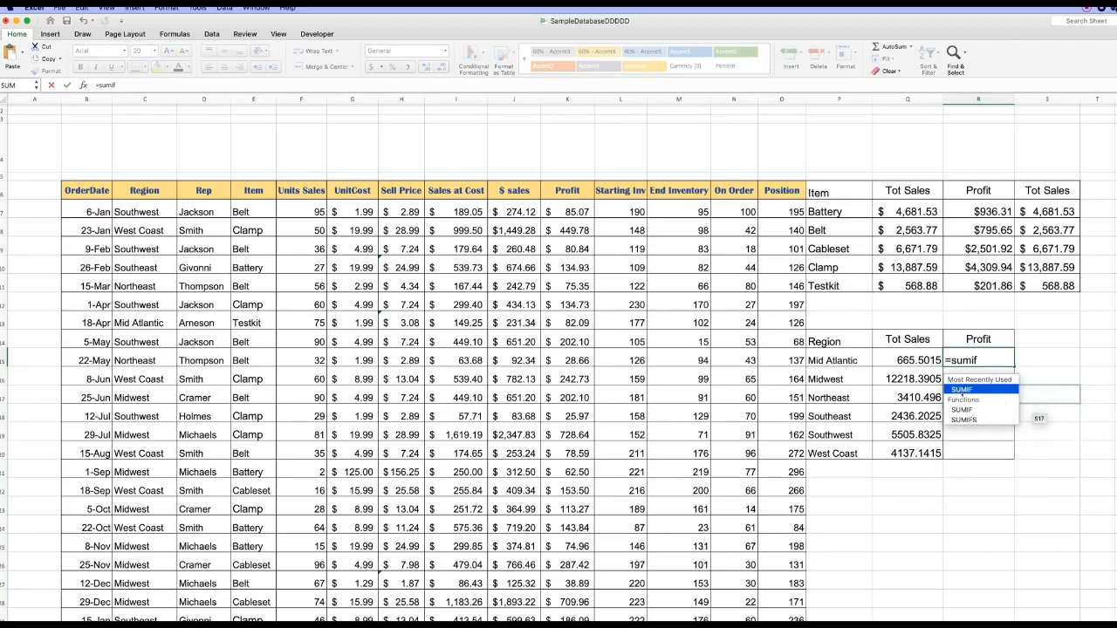
{"action": "double_click", "coordinate": [954, 389]}
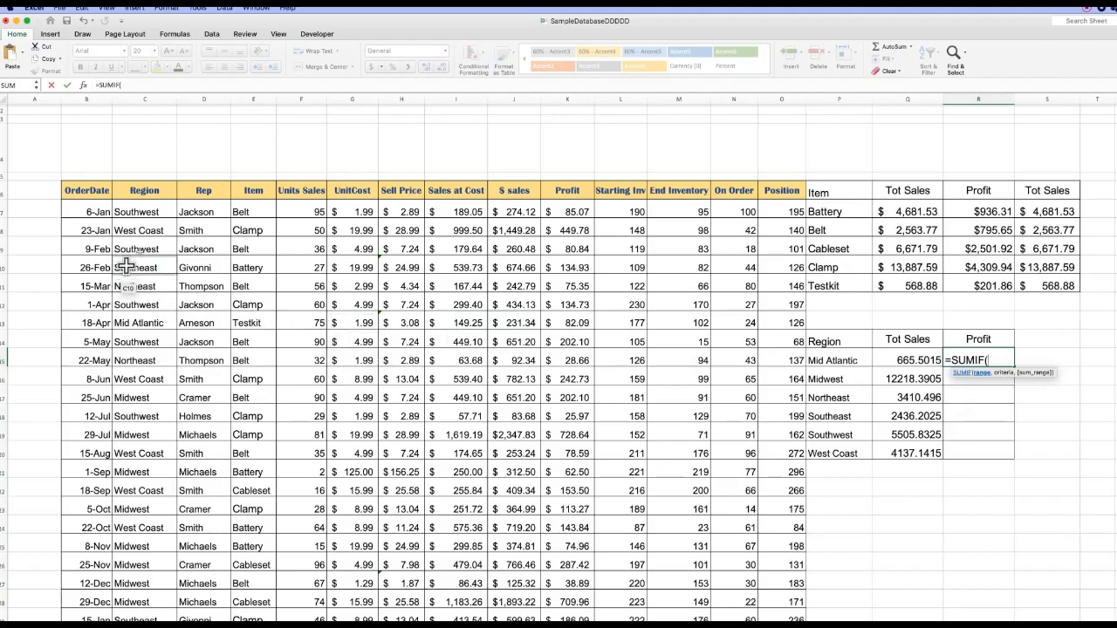
{"action": "left_click", "coordinate": [155, 214]}
{"action": "key", "text": "shift+Down"}
{"action": "key", "text": "shift+Down"}
{"action": "key", "text": "shift+Down"}
{"action": "key", "text": "shift+Down"}
{"action": "key", "text": "shift+Down"}
{"action": "key", "text": "shift+Down"}
{"action": "key", "text": "shift+Down"}
{"action": "key", "text": "shift+Down"}
{"action": "key", "text": "shift+Down"}
{"action": "key", "text": "shift+Down"}
{"action": "key", "text": "shift+Down"}
{"action": "key", "text": "shift+Down"}
{"action": "key", "text": "shift+Down"}
{"action": "key", "text": "shift+Down"}
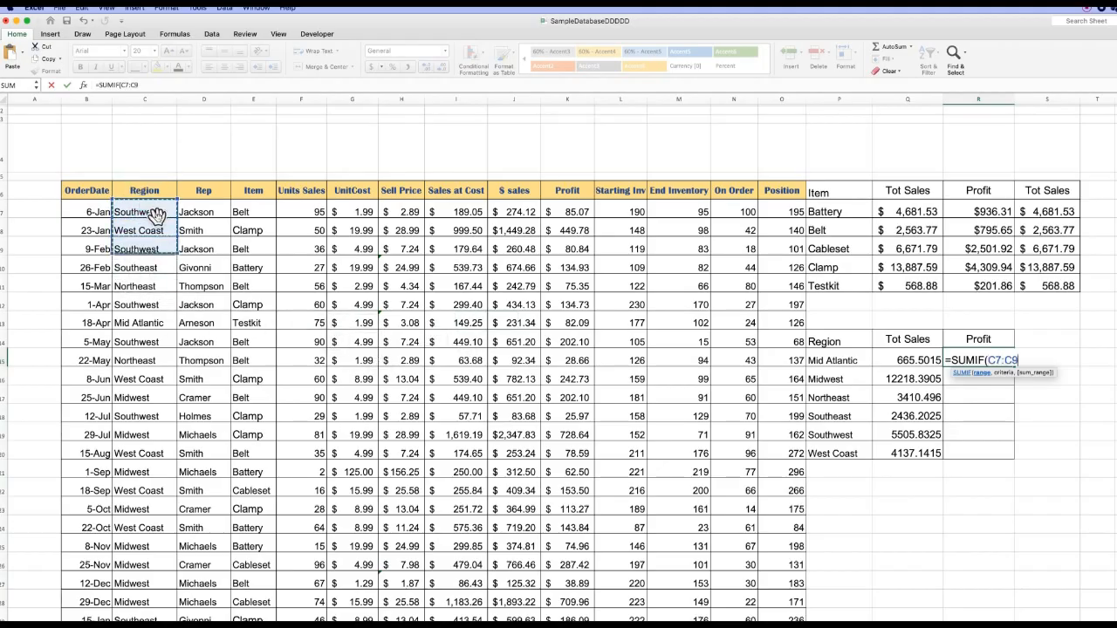
{"action": "key", "text": "shift+Down"}
{"action": "key", "text": "shift+Down"}
{"action": "key", "text": "shift+Down"}
{"action": "key", "text": "shift+Down"}
{"action": "key", "text": "shift+Down"}
{"action": "key", "text": "shift+Down"}
{"action": "key", "text": "shift+Down"}
{"action": "key", "text": "shift+Down"}
{"action": "key", "text": "shift+Down"}
{"action": "key", "text": "shift+Down"}
{"action": "key", "text": "shift+Down"}
{"action": "key", "text": "shift+Down"}
{"action": "key", "text": "shift+Down"}
{"action": "key", "text": "shift+Down"}
{"action": "key", "text": "shift+Down"}
{"action": "key", "text": "shift+Down"}
{"action": "key", "text": "shift+Down"}
{"action": "key", "text": "shift+Down"}
{"action": "key", "text": "shift+Down"}
{"action": "key", "text": "shift+Down"}
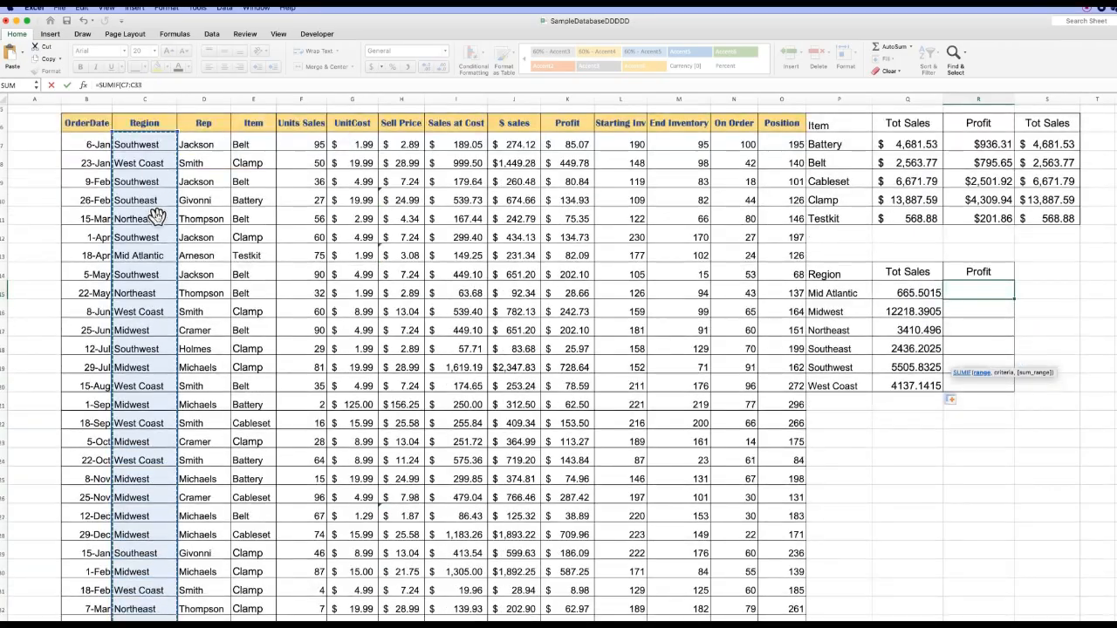
{"action": "key", "text": "shift+Down"}
{"action": "key", "text": "shift+Down"}
{"action": "key", "text": "shift+Down"}
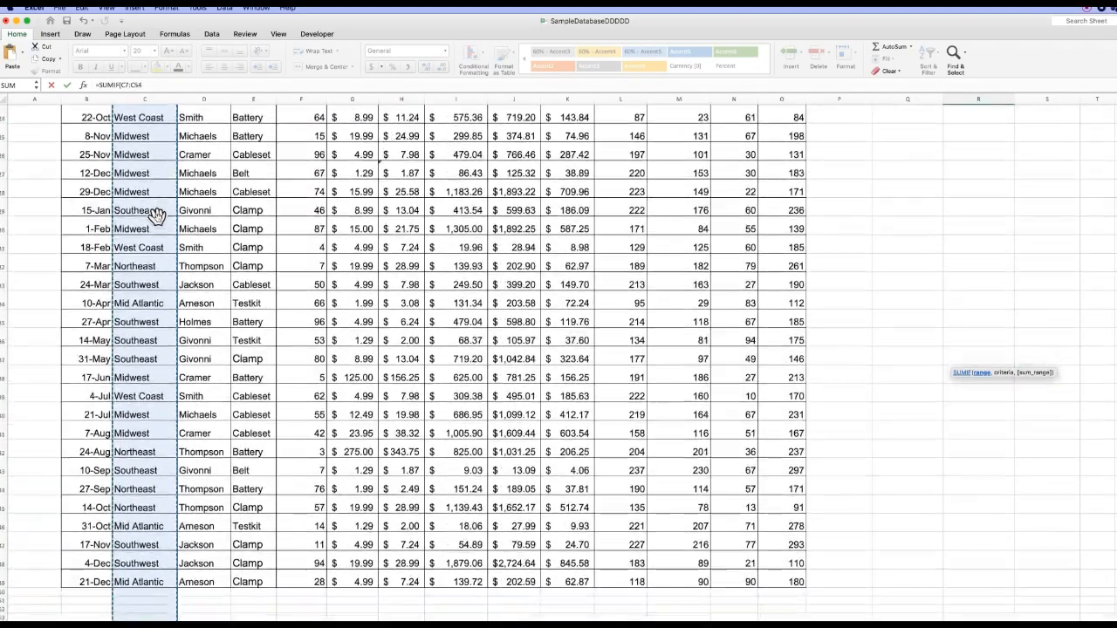
{"action": "key", "text": "shift+Up"}
{"action": "key", "text": "shift+Up"}
{"action": "key", "text": "shift+Up"}
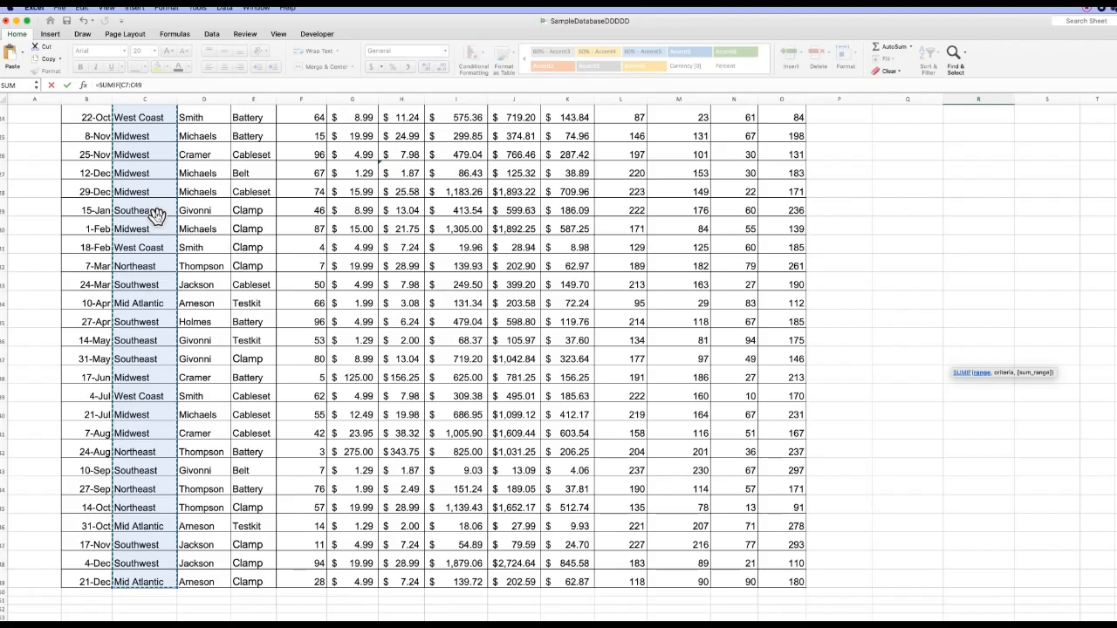
{"action": "key", "text": "F4"}
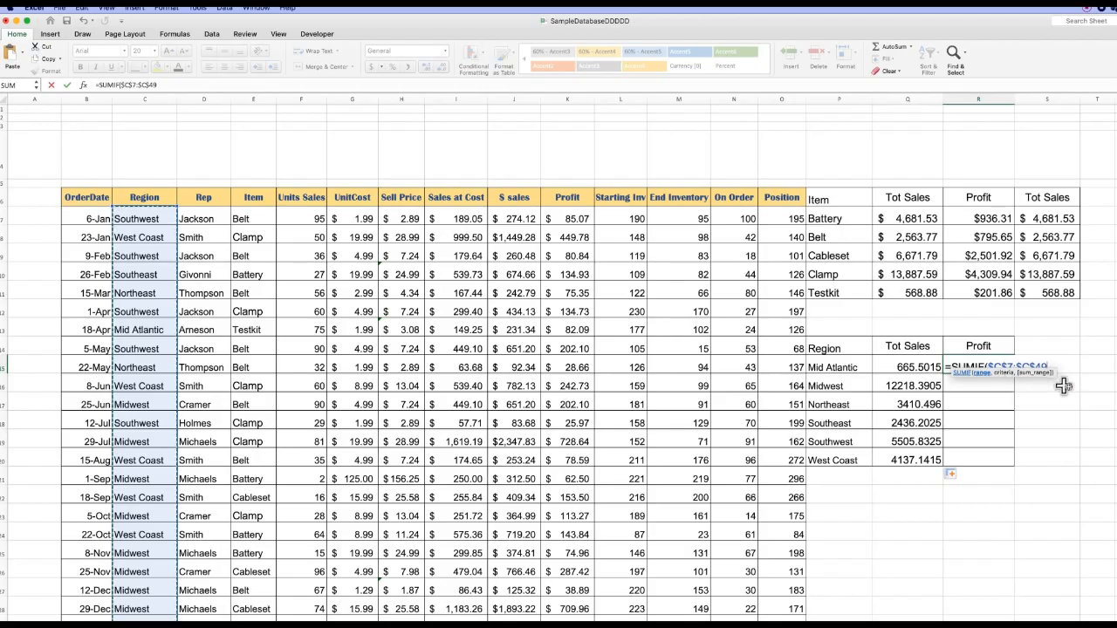
{"action": "type", "text": ","}
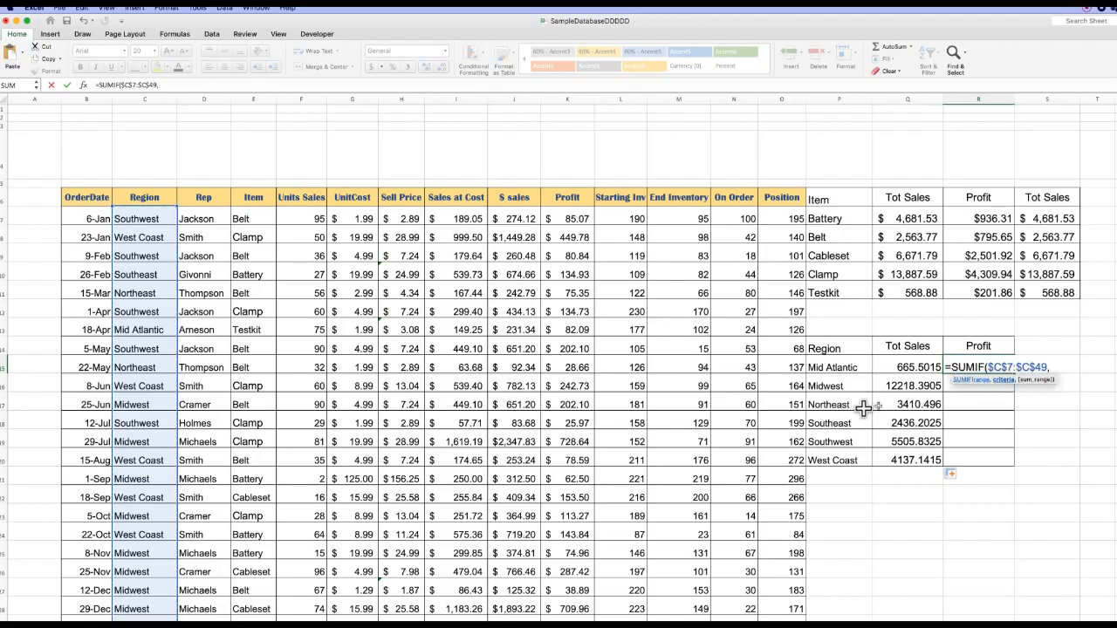
- Add the Mid Atlantic cell P15 as criteria and the Profit column as the absolute sum range $K$7:$K$49 to the R15 SUMIF formula
{"action": "left_click", "coordinate": [824, 369]}
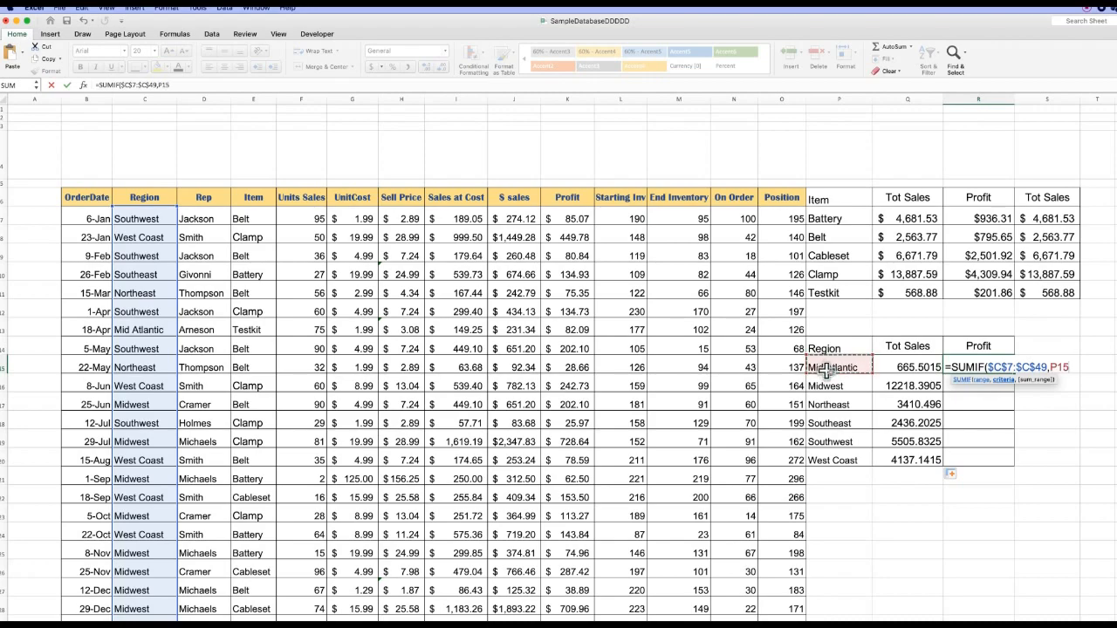
{"action": "type", "text": ","}
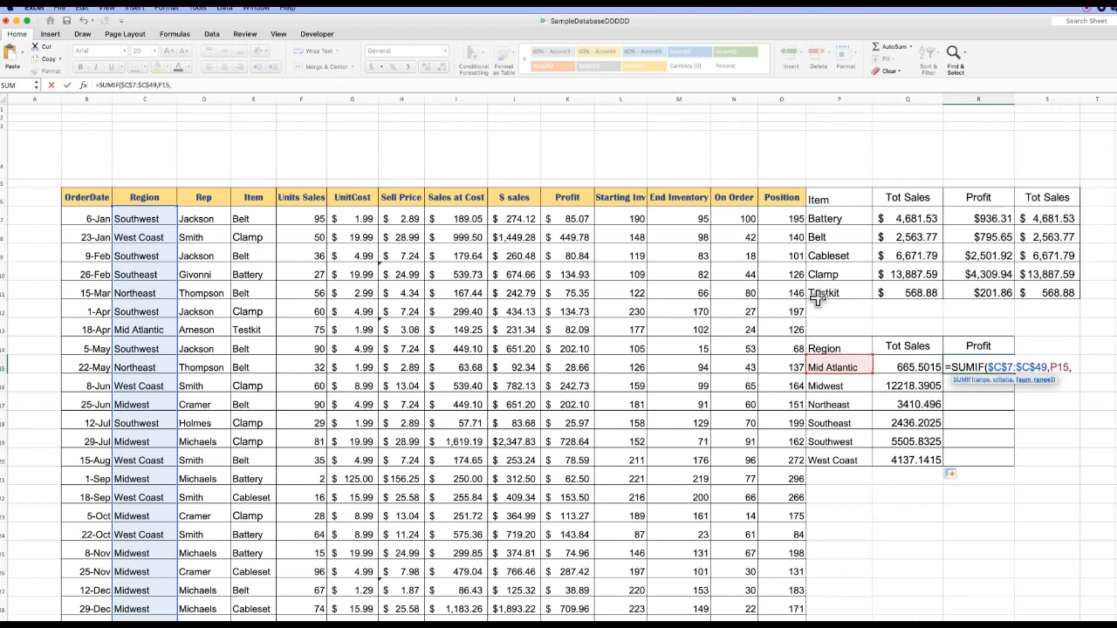
{"action": "left_click", "coordinate": [568, 218]}
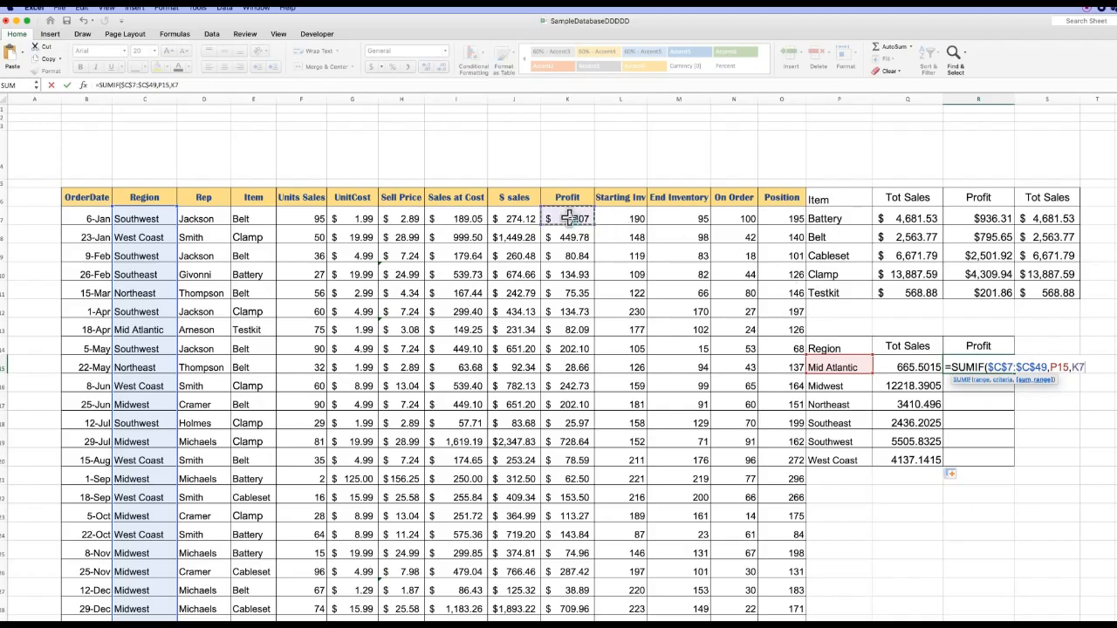
{"action": "key", "text": "shift+Down"}
{"action": "key", "text": "shift+Down"}
{"action": "key", "text": "shift+Down"}
{"action": "key", "text": "shift+Down"}
{"action": "key", "text": "shift+Down"}
{"action": "key", "text": "shift+Down"}
{"action": "key", "text": "shift+Down"}
{"action": "key", "text": "shift+Down"}
{"action": "key", "text": "shift+Down"}
{"action": "key", "text": "shift+Down"}
{"action": "key", "text": "shift+Down"}
{"action": "key", "text": "shift+Down"}
{"action": "key", "text": "shift+Down"}
{"action": "key", "text": "shift+Down"}
{"action": "key", "text": "shift+Down"}
{"action": "key", "text": "shift+Down"}
{"action": "key", "text": "shift+Down"}
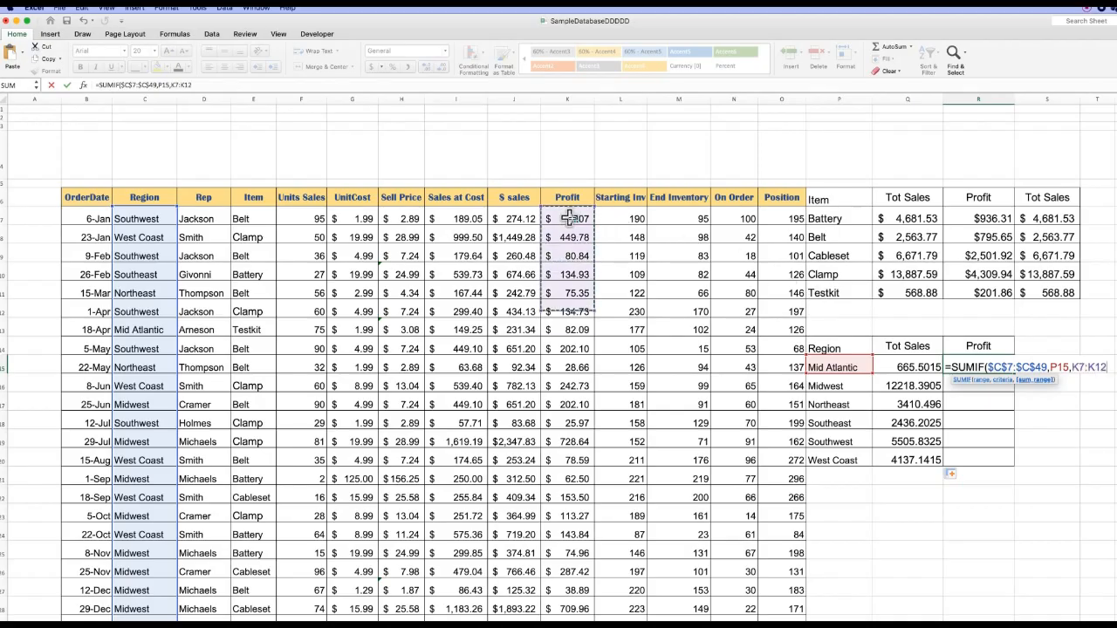
{"action": "key", "text": "shift+Down"}
{"action": "key", "text": "shift+Down"}
{"action": "key", "text": "shift+Down"}
{"action": "key", "text": "shift+Down"}
{"action": "key", "text": "shift+Down"}
{"action": "key", "text": "shift+Down"}
{"action": "key", "text": "shift+Down"}
{"action": "key", "text": "shift+Down"}
{"action": "key", "text": "shift+Down"}
{"action": "key", "text": "shift+Down"}
{"action": "key", "text": "shift+Down"}
{"action": "key", "text": "shift+Down"}
{"action": "key", "text": "shift+Down"}
{"action": "key", "text": "shift+Down"}
{"action": "key", "text": "shift+Down"}
{"action": "key", "text": "shift+Down"}
{"action": "key", "text": "shift+Down"}
{"action": "key", "text": "shift+Down"}
{"action": "key", "text": "shift+Down"}
{"action": "key", "text": "shift+Down"}
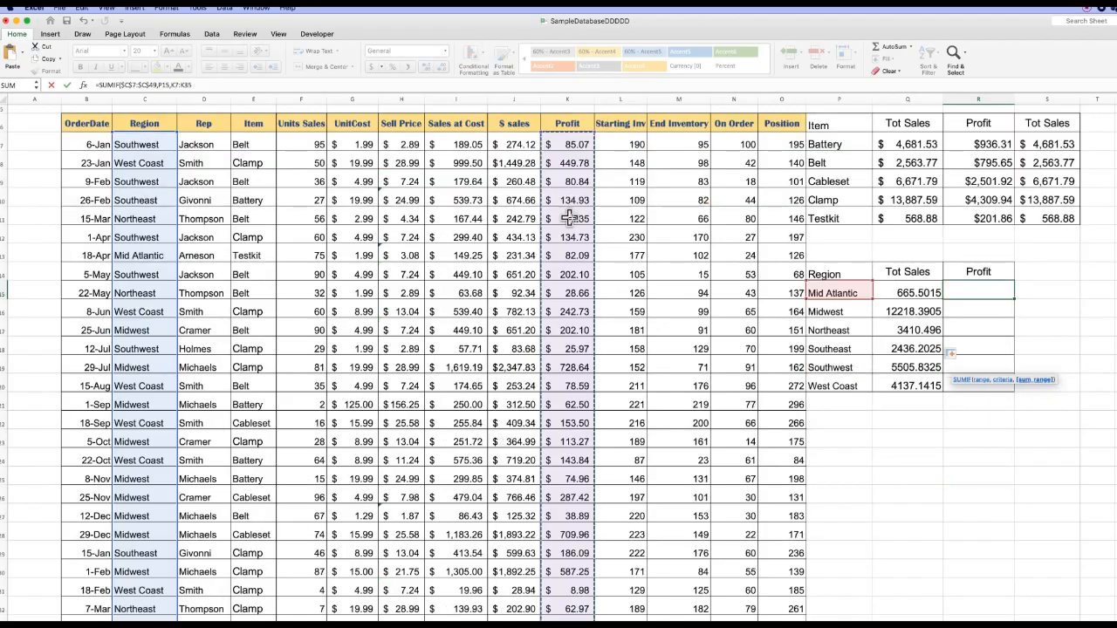
{"action": "key", "text": "shift+Down"}
{"action": "key", "text": "shift+Down"}
{"action": "key", "text": "shift+Down"}
{"action": "key", "text": "shift+Down"}
{"action": "key", "text": "shift+Down"}
{"action": "key", "text": "shift+Down"}
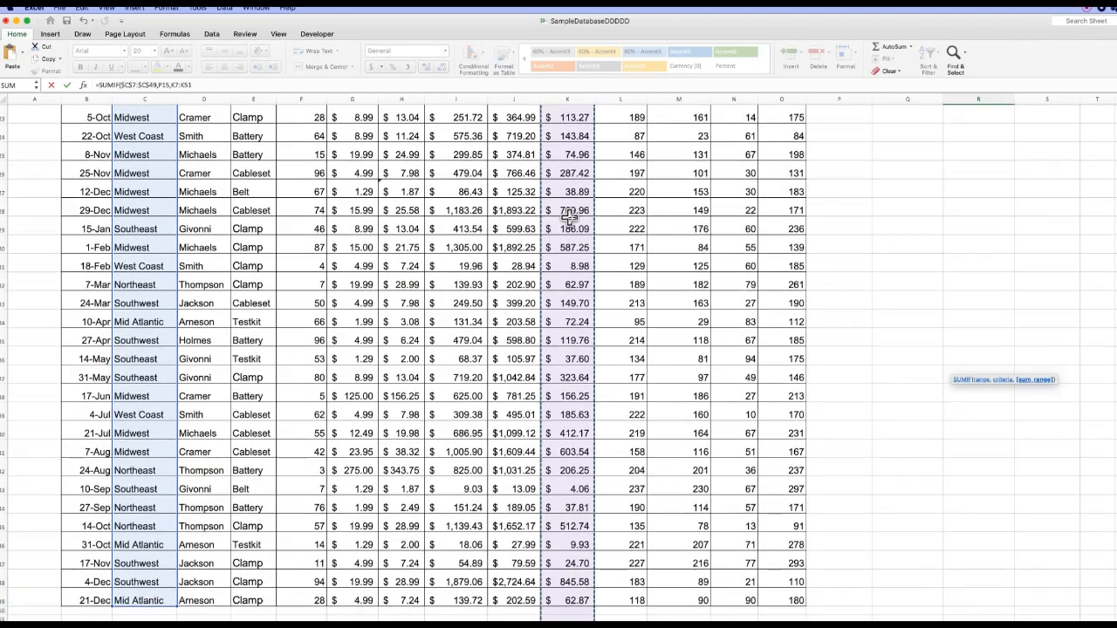
{"action": "key", "text": "shift+Up"}
{"action": "key", "text": "shift+Up"}
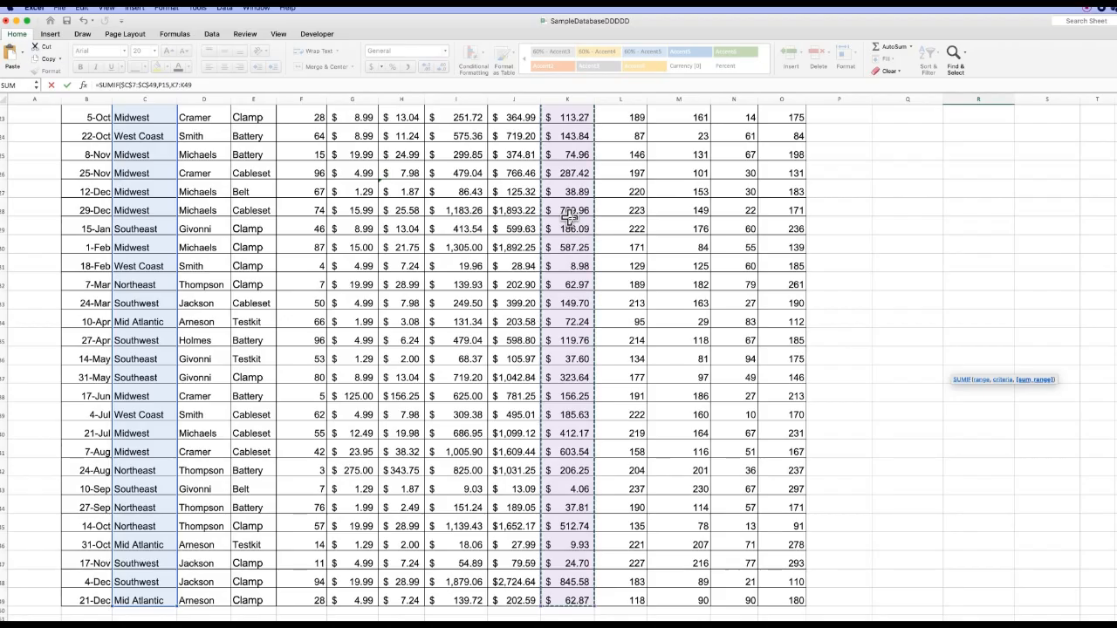
{"action": "key", "text": "F4"}
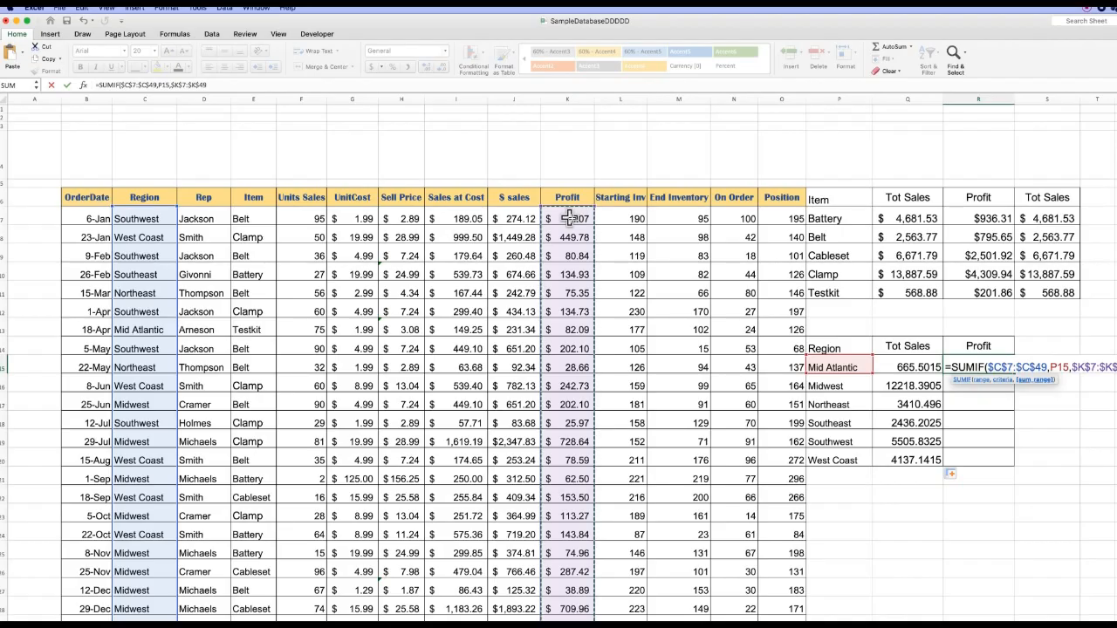
- Enter the R15 SUMIF formula with a trailing comma and accept the proposed correction
{"action": "type", "text": ","}
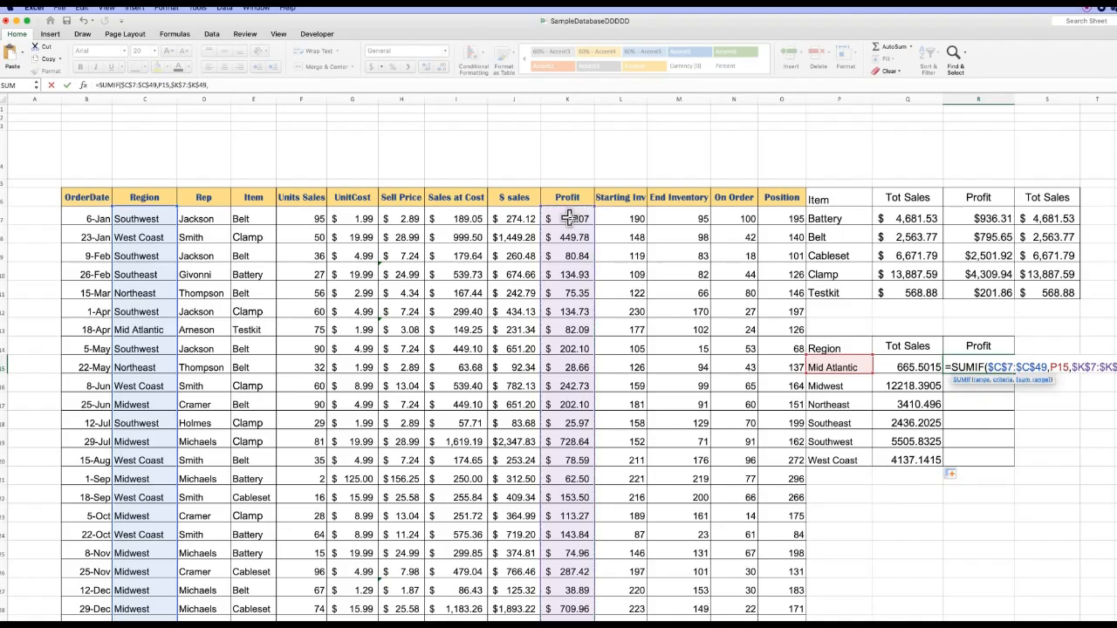
{"action": "key", "text": "Return"}
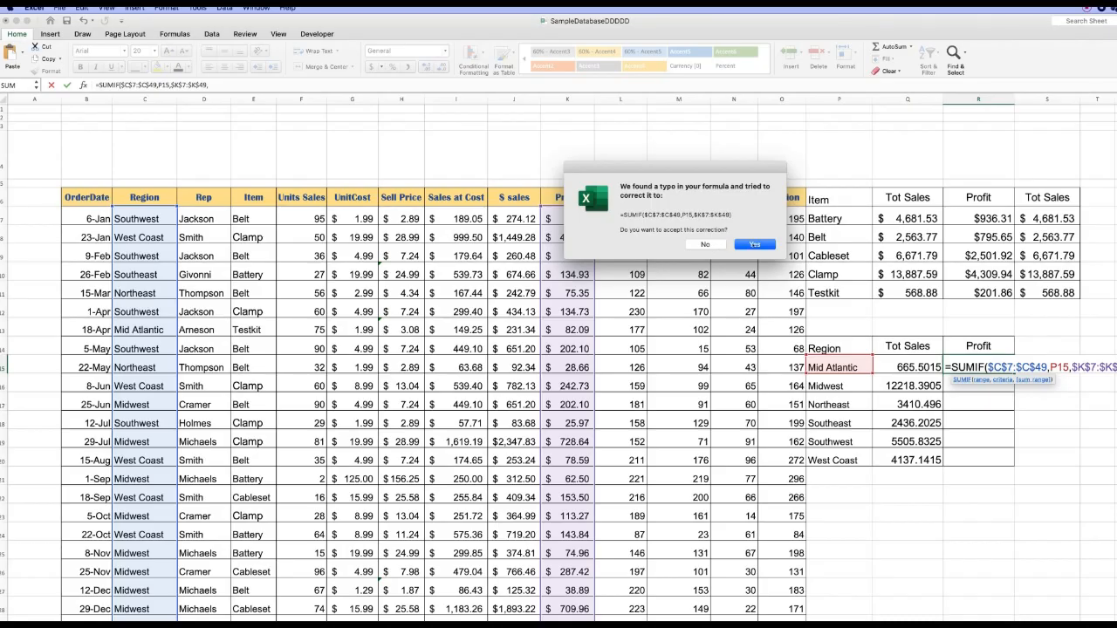
{"action": "left_click", "coordinate": [753, 244]}
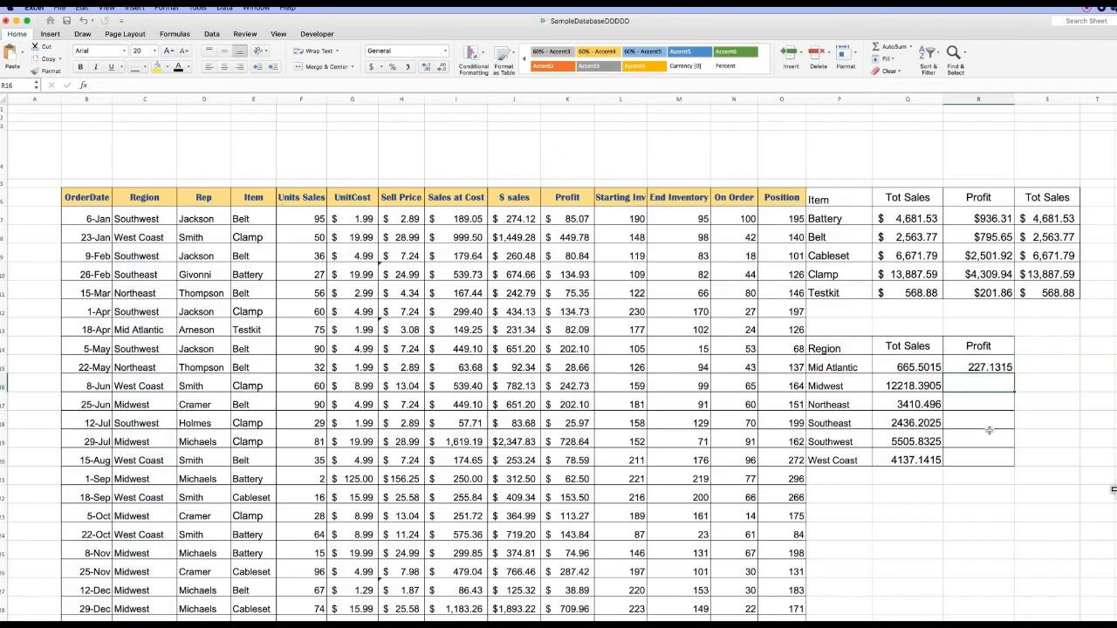
- Overwrite the Mid Atlantic Profit cell R15 with a new SUMIF formula using the Region column as the absolute range $C$7:$C$49
{"action": "left_click", "coordinate": [968, 368]}
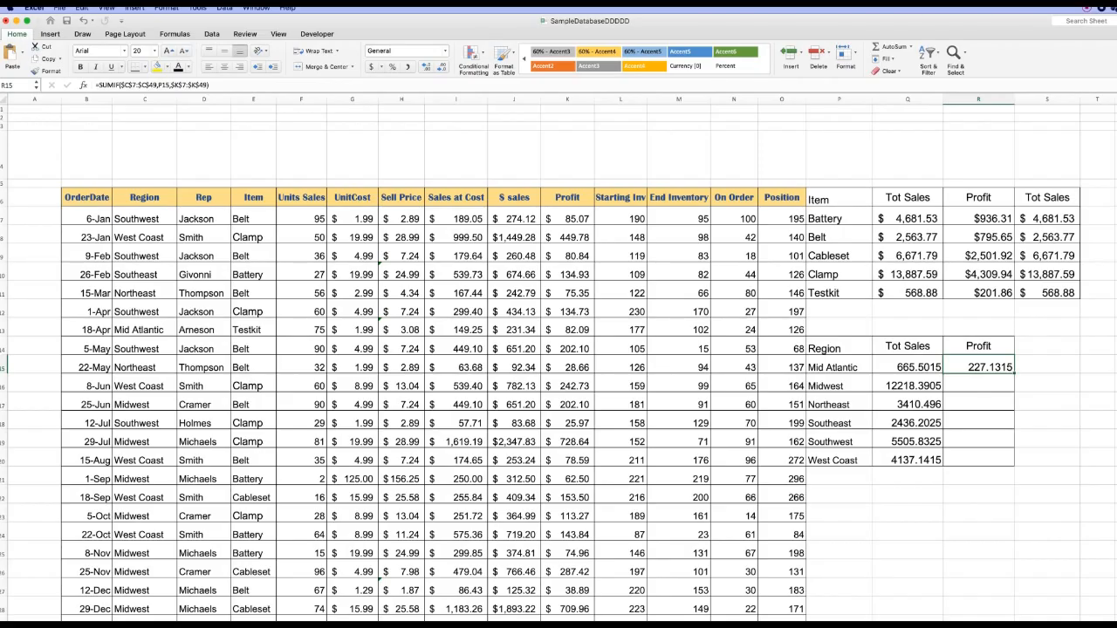
{"action": "type", "text": "="}
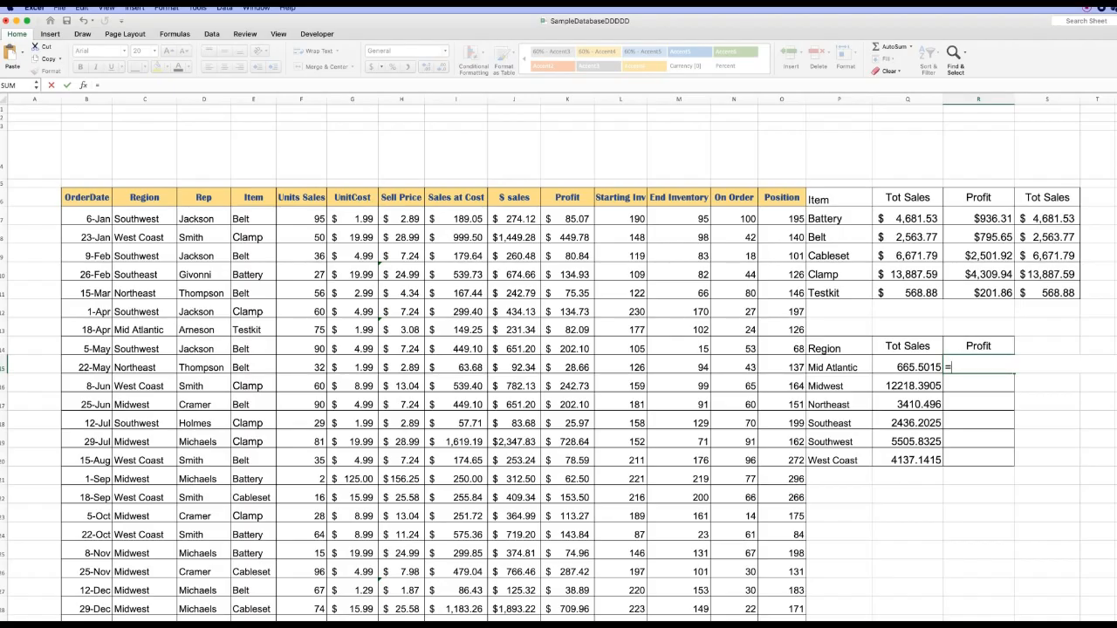
{"action": "type", "text": "sumif"}
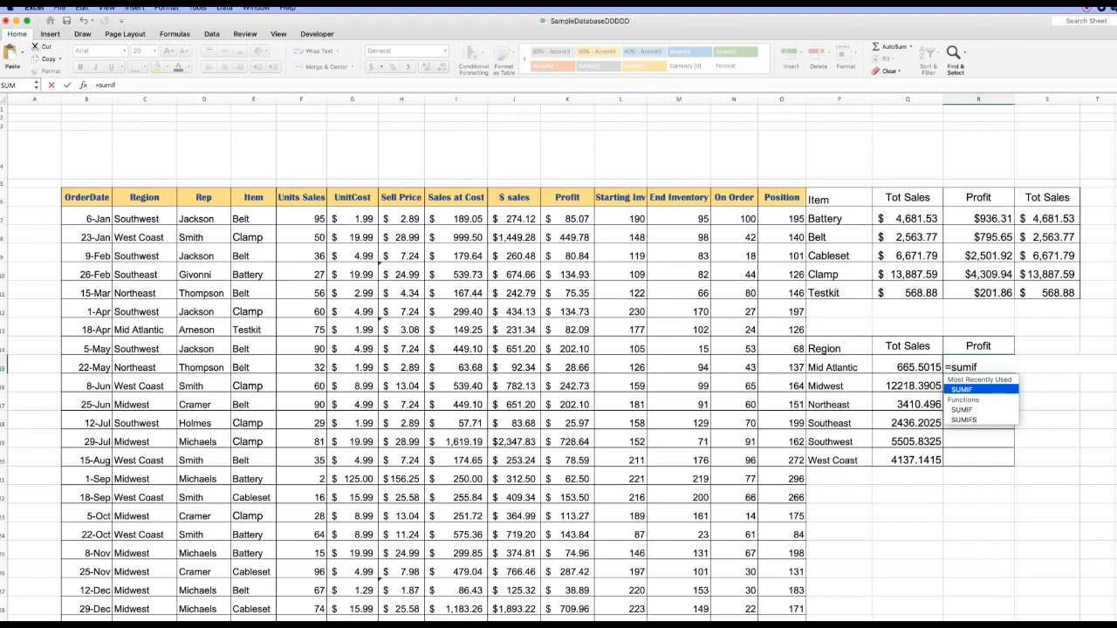
{"action": "type", "text": "("}
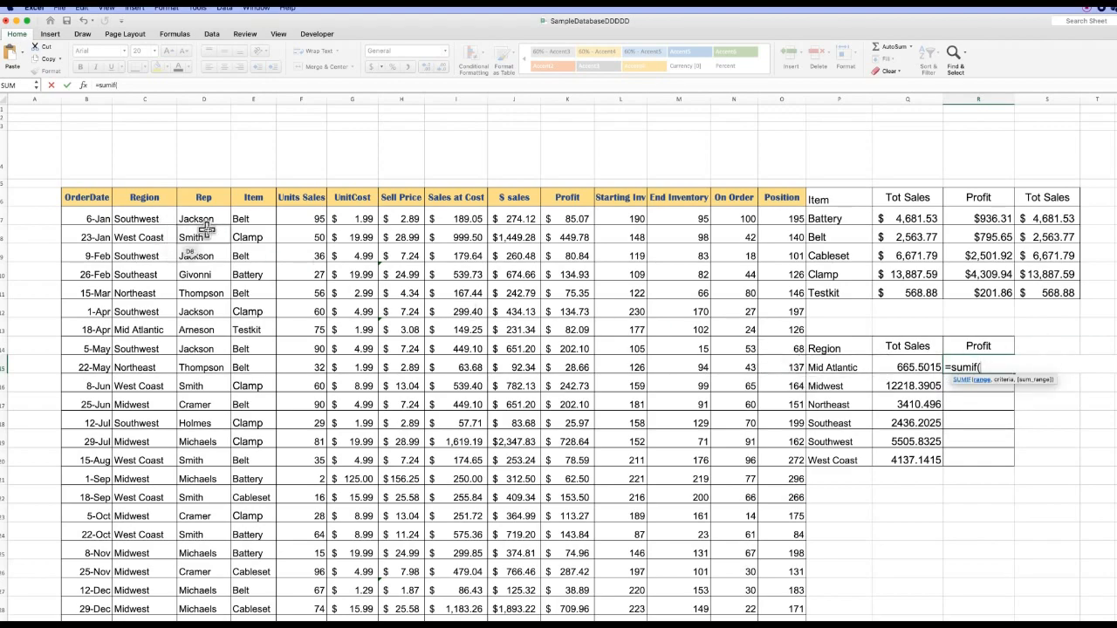
{"action": "left_click", "coordinate": [141, 219]}
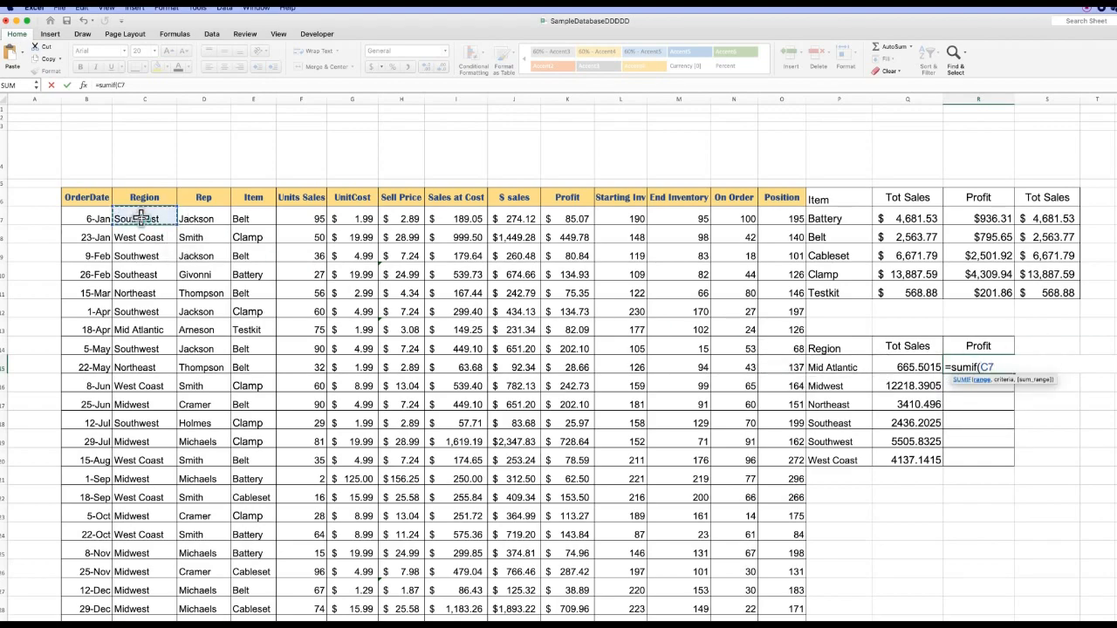
{"action": "key", "text": "shift+Down"}
{"action": "key", "text": "shift+Down"}
{"action": "key", "text": "shift+Down"}
{"action": "key", "text": "shift+Down"}
{"action": "key", "text": "shift+Down"}
{"action": "key", "text": "shift+Down"}
{"action": "key", "text": "shift+Down"}
{"action": "key", "text": "shift+Down"}
{"action": "key", "text": "shift+Down"}
{"action": "key", "text": "shift+Down"}
{"action": "key", "text": "shift+Down"}
{"action": "key", "text": "shift+Down"}
{"action": "key", "text": "shift+Down"}
{"action": "key", "text": "shift+Down"}
{"action": "key", "text": "shift+Down"}
{"action": "key", "text": "shift+Down"}
{"action": "key", "text": "shift+Down"}
{"action": "key", "text": "shift+Down"}
{"action": "key", "text": "shift+Down"}
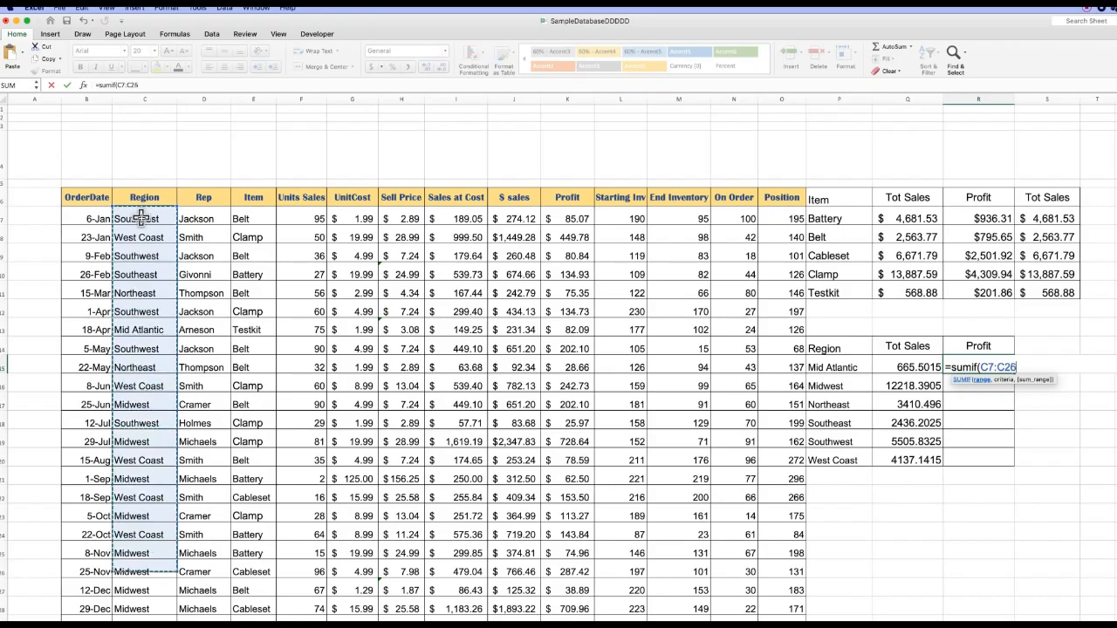
{"action": "key", "text": "shift+Down"}
{"action": "key", "text": "shift+Down"}
{"action": "key", "text": "shift+Down"}
{"action": "key", "text": "shift+Down"}
{"action": "key", "text": "shift+Down"}
{"action": "key", "text": "shift+Down"}
{"action": "key", "text": "shift+Down"}
{"action": "key", "text": "shift+Down"}
{"action": "key", "text": "shift+Down"}
{"action": "key", "text": "shift+Down"}
{"action": "key", "text": "shift+Down"}
{"action": "key", "text": "shift+Down"}
{"action": "key", "text": "shift+Down"}
{"action": "key", "text": "shift+Down"}
{"action": "key", "text": "shift+Down"}
{"action": "key", "text": "shift+Down"}
{"action": "key", "text": "shift+Down"}
{"action": "key", "text": "shift+Down"}
{"action": "key", "text": "shift+Down"}
{"action": "key", "text": "shift+Down"}
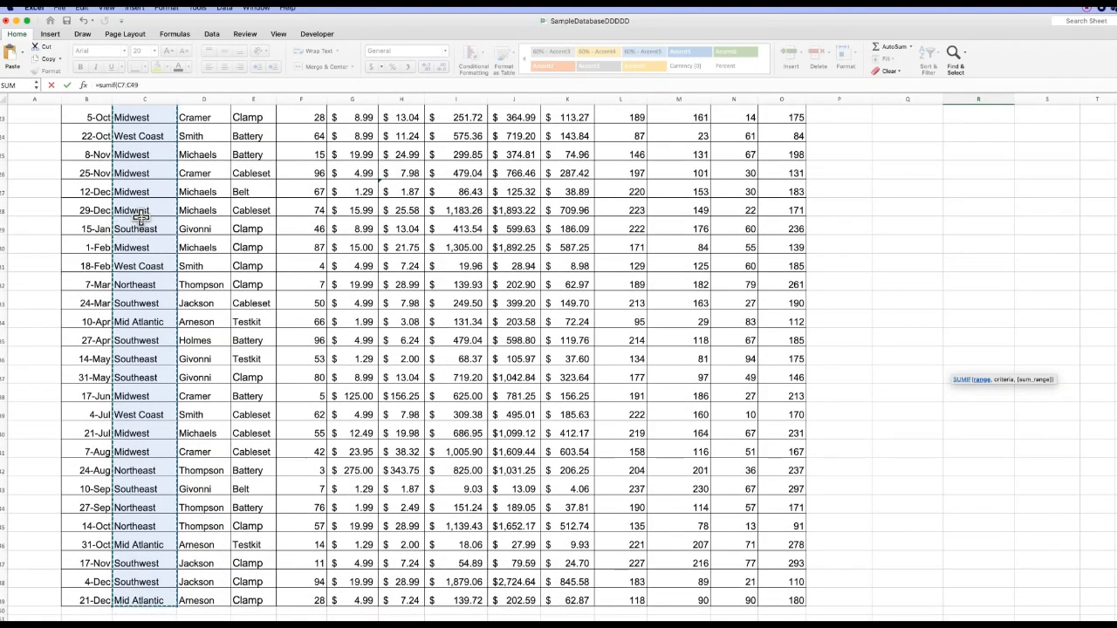
{"action": "key", "text": "F4"}
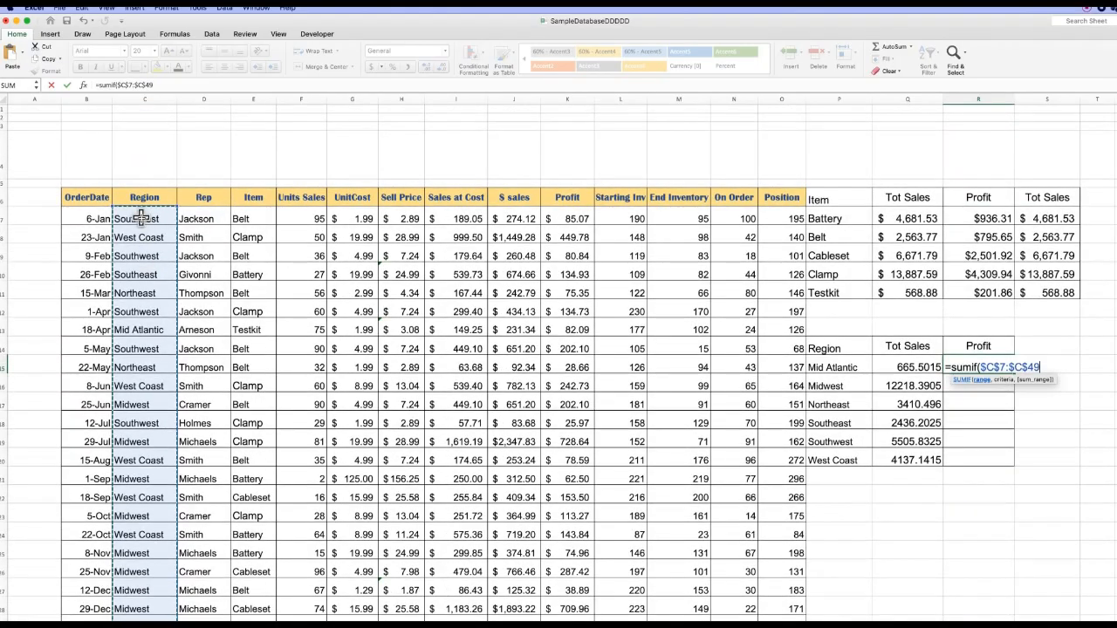
- Add the Mid Atlantic cell P15 as the relative criteria of the new R15 SUMIF formula
{"action": "type", "text": ","}
{"action": "left_click", "coordinate": [827, 368]}
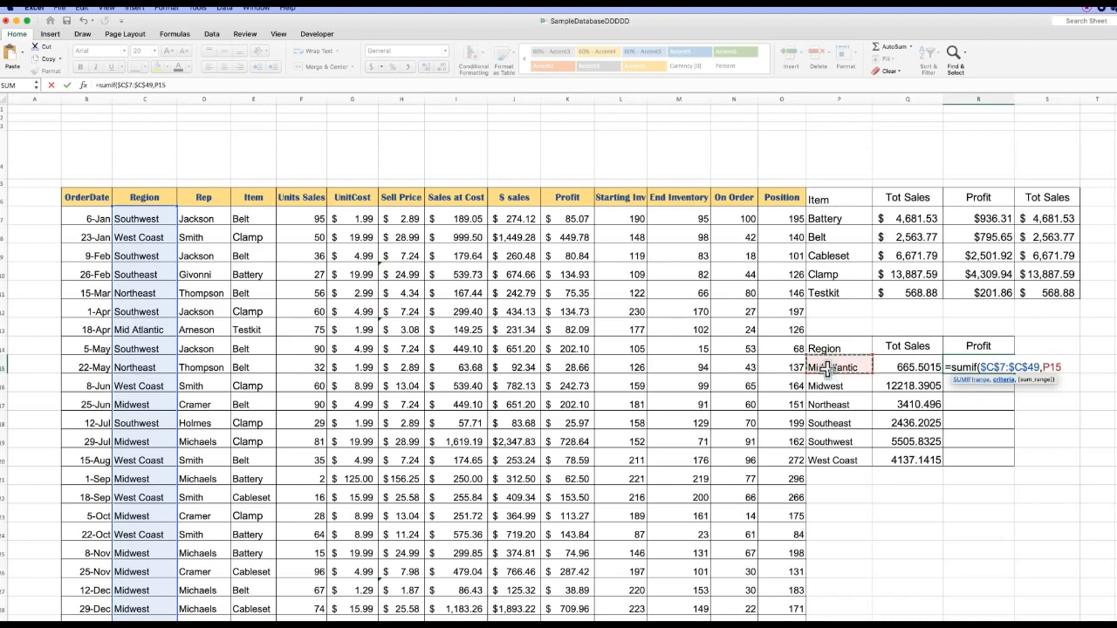
{"action": "type", "text": ","}
- Complete the R15 SUMIF formula with the Profit column as the absolute sum range $K$7:$K$49, close the parenthesis and enter it
{"action": "left_click", "coordinate": [572, 218]}
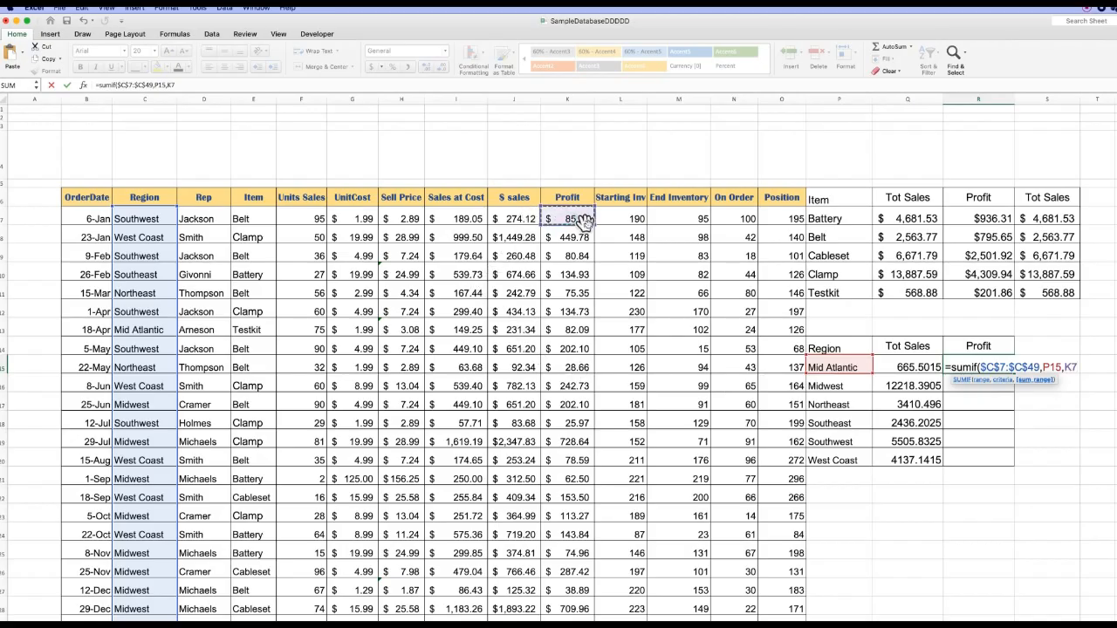
{"action": "key", "text": "shift+Down"}
{"action": "key", "text": "shift+Down"}
{"action": "key", "text": "shift+Down"}
{"action": "key", "text": "shift+Down"}
{"action": "key", "text": "shift+Down"}
{"action": "key", "text": "shift+Down"}
{"action": "key", "text": "shift+Down"}
{"action": "key", "text": "shift+Down"}
{"action": "key", "text": "shift+Down"}
{"action": "key", "text": "shift+Down"}
{"action": "key", "text": "shift+Down"}
{"action": "key", "text": "shift+Down"}
{"action": "key", "text": "shift+Down"}
{"action": "key", "text": "shift+Down"}
{"action": "key", "text": "shift+Down"}
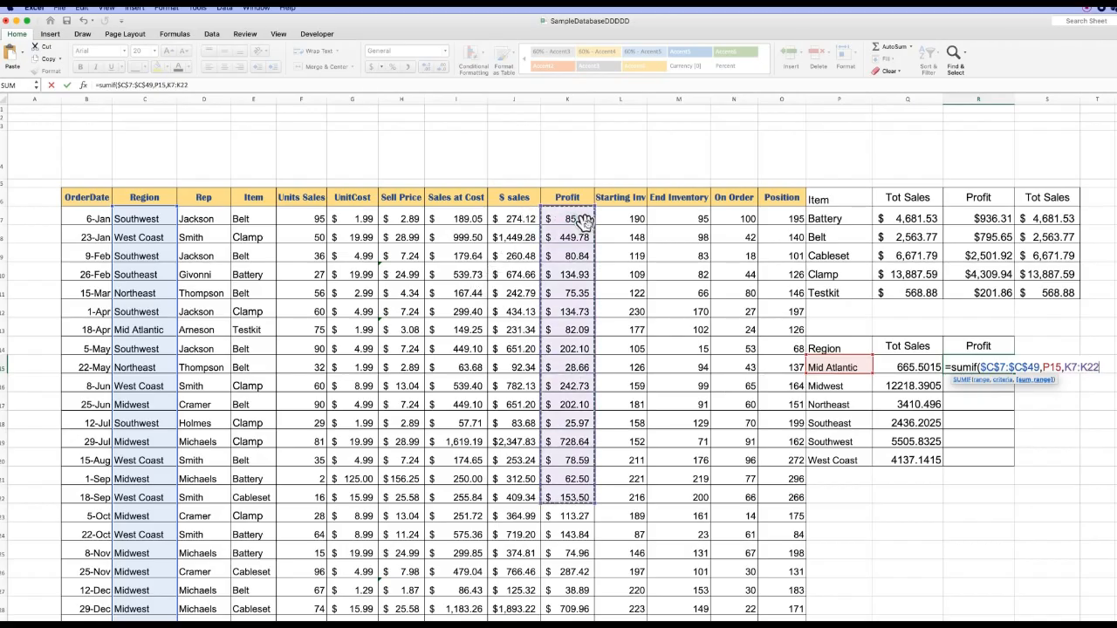
{"action": "key", "text": "shift+Down"}
{"action": "key", "text": "shift+Down"}
{"action": "key", "text": "shift+Down"}
{"action": "key", "text": "shift+Down"}
{"action": "key", "text": "shift+Down"}
{"action": "key", "text": "shift+Down"}
{"action": "key", "text": "shift+Down"}
{"action": "key", "text": "shift+Down"}
{"action": "key", "text": "shift+Down"}
{"action": "key", "text": "shift+Down"}
{"action": "key", "text": "shift+Down"}
{"action": "key", "text": "shift+Down"}
{"action": "key", "text": "shift+Down"}
{"action": "key", "text": "shift+Down"}
{"action": "key", "text": "shift+Down"}
{"action": "key", "text": "shift+Down"}
{"action": "key", "text": "shift+Down"}
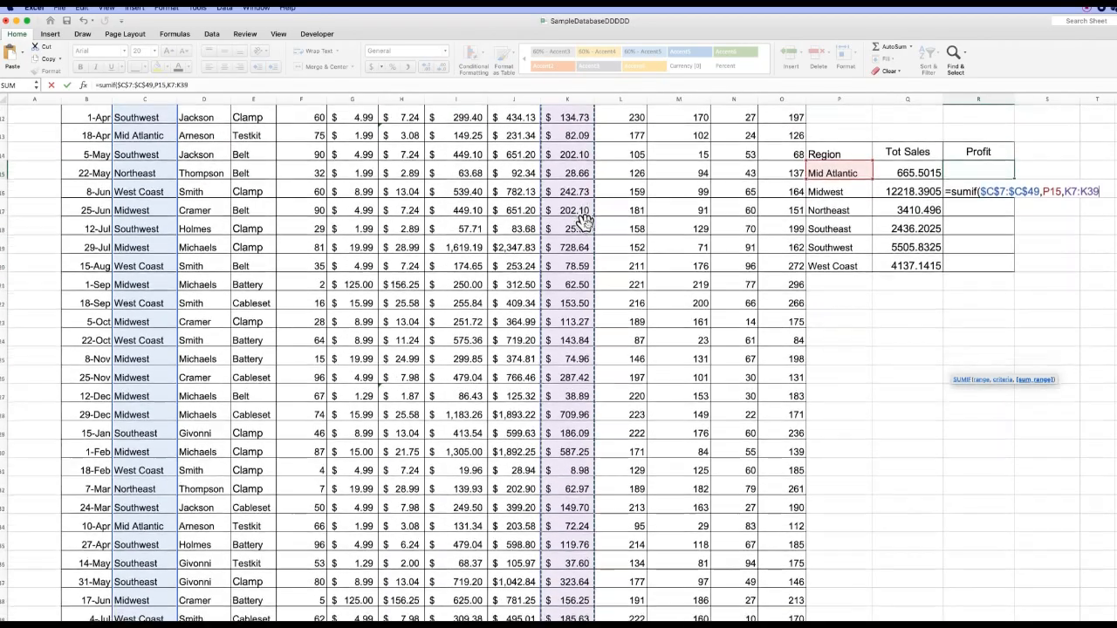
{"action": "key", "text": "shift+Down"}
{"action": "key", "text": "shift+Down"}
{"action": "key", "text": "shift+Down"}
{"action": "key", "text": "shift+Down"}
{"action": "key", "text": "shift+Down"}
{"action": "key", "text": "shift+Down"}
{"action": "key", "text": "shift+Down"}
{"action": "key", "text": "shift+Down"}
{"action": "key", "text": "shift+Down"}
{"action": "key", "text": "shift+Down"}
{"action": "key", "text": "shift+Down"}
{"action": "key", "text": "shift+Down"}
{"action": "key", "text": "shift+Down"}
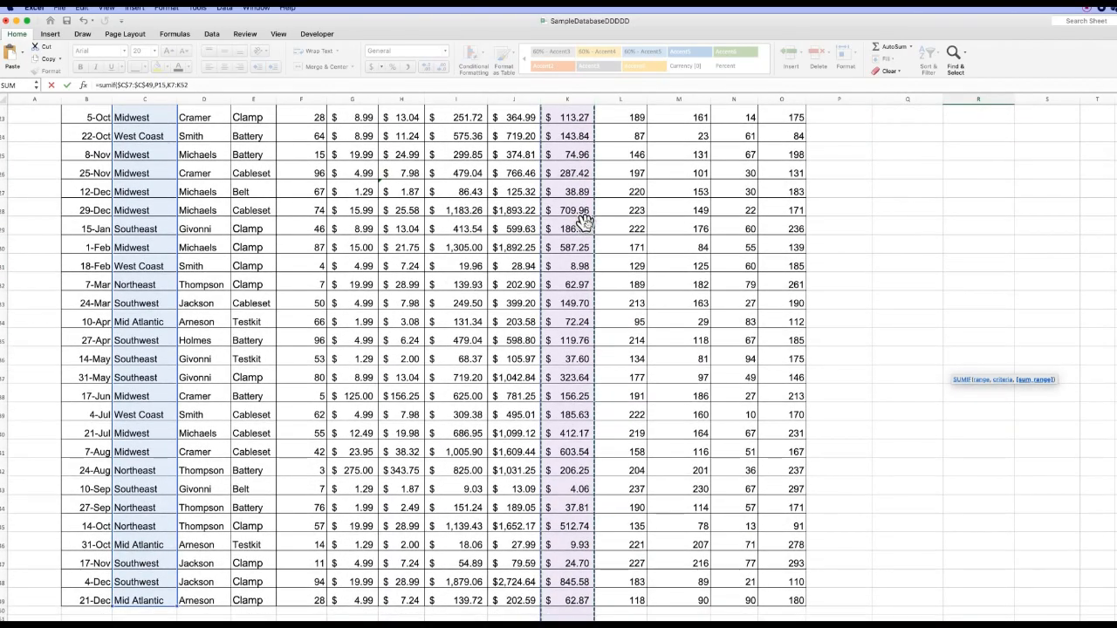
{"action": "key", "text": "shift+Up"}
{"action": "key", "text": "shift+Up"}
{"action": "key", "text": "shift+Up"}
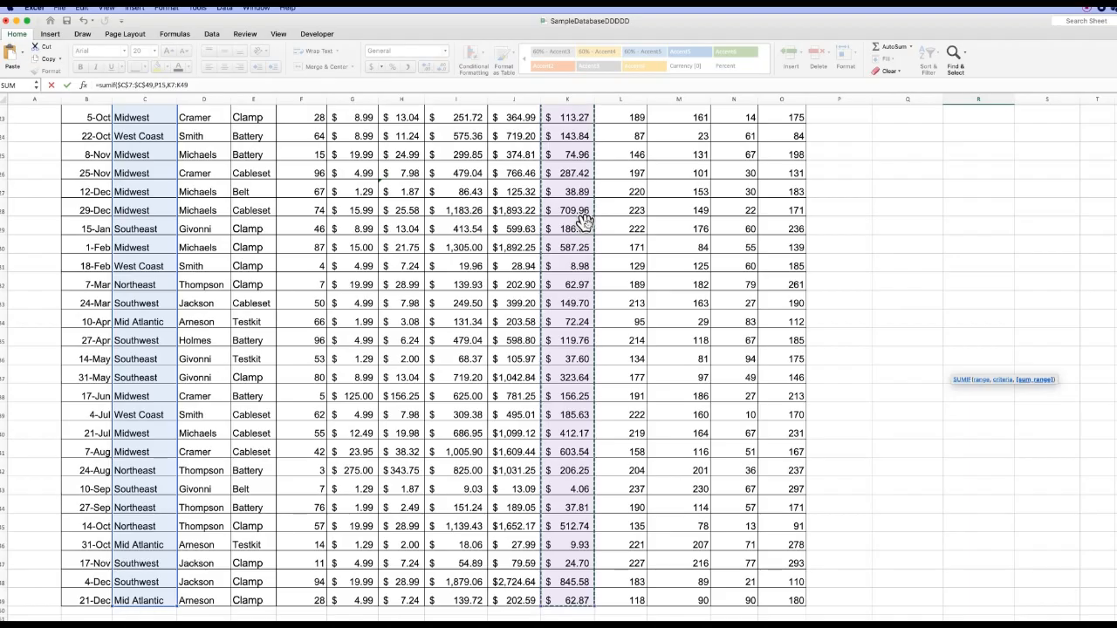
{"action": "key", "text": "F4"}
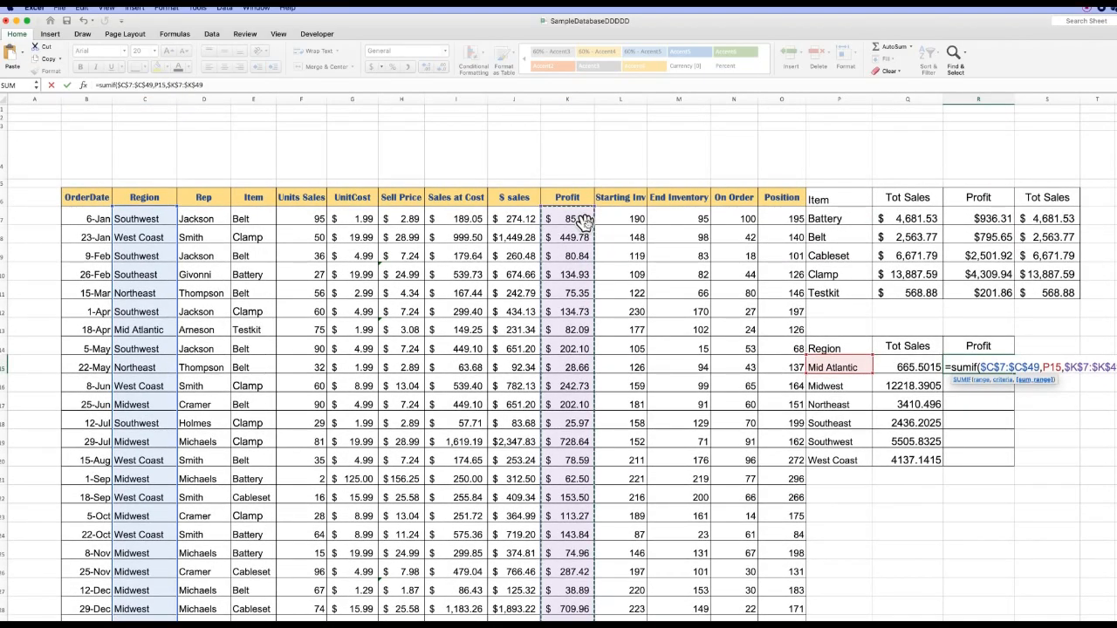
{"action": "type", "text": ")"}
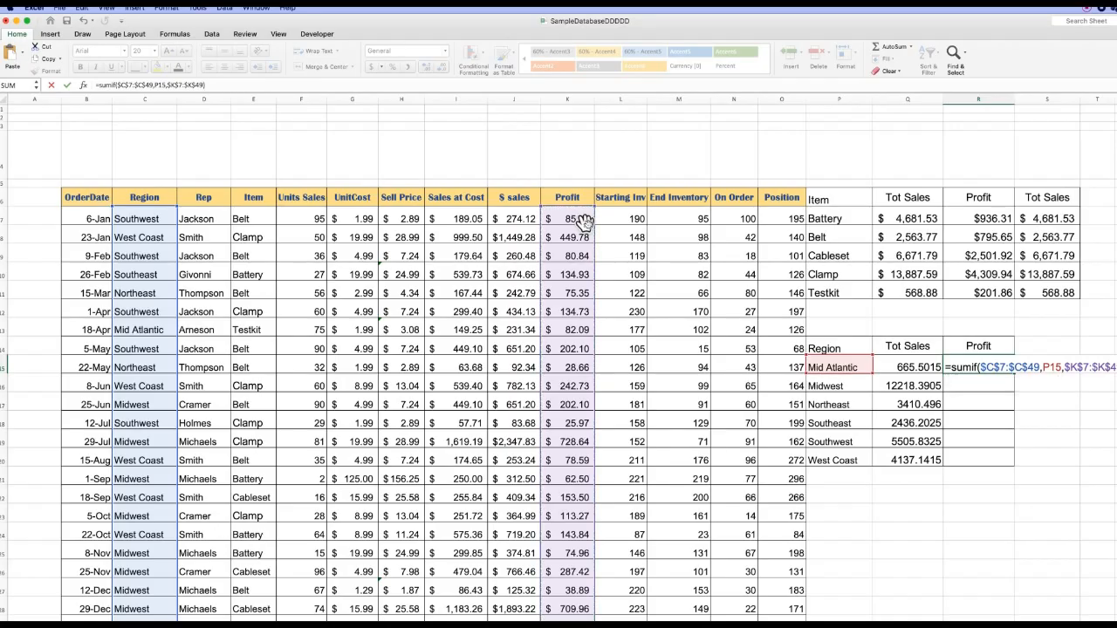
{"action": "key", "text": "Return"}
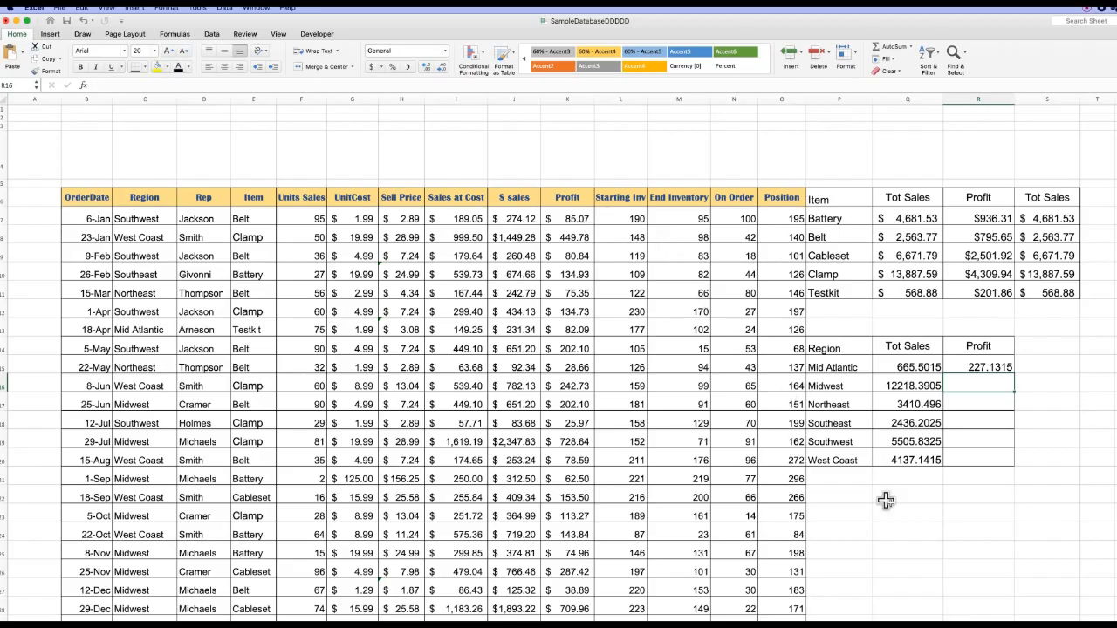
- Fill the R15 SUMIF formula down through the West Coast row of the region table
{"action": "left_click", "coordinate": [961, 367]}
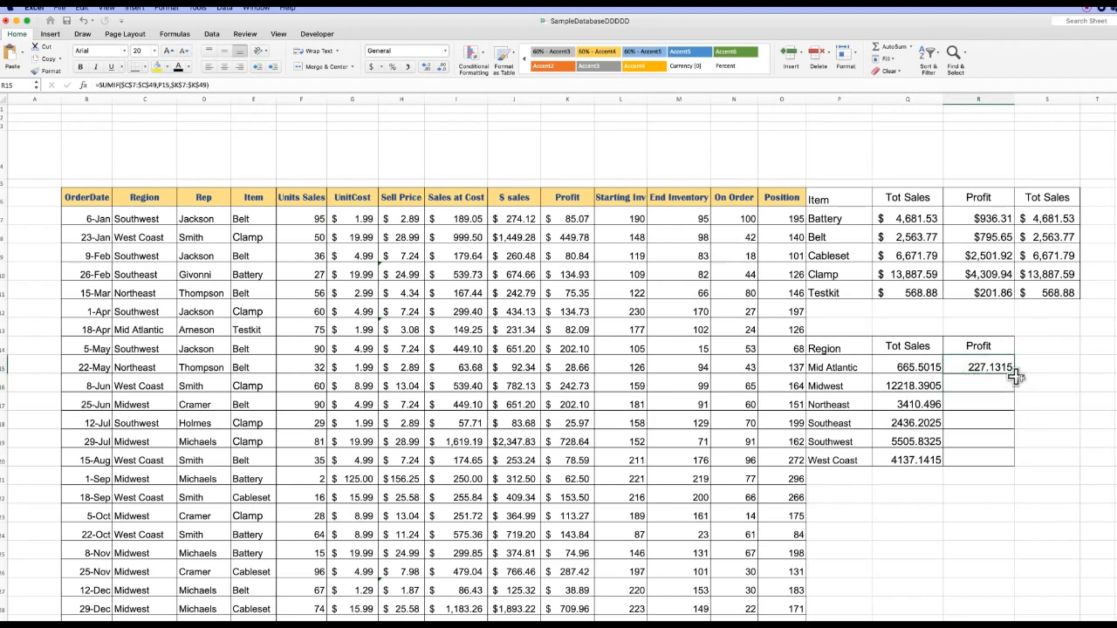
{"action": "left_click_drag", "start_coordinate": [1014, 375], "coordinate": [1013, 464]}
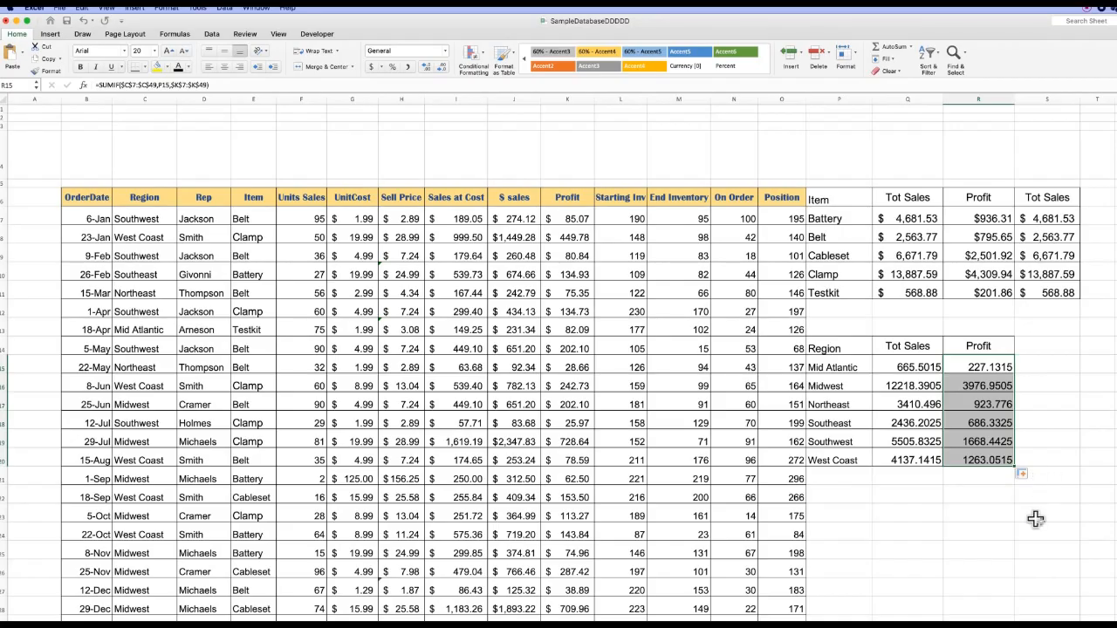
- Apply the Accounting number format to the region table's Tot Sales and Profit values in Q15:R20
{"action": "left_click", "coordinate": [887, 366]}
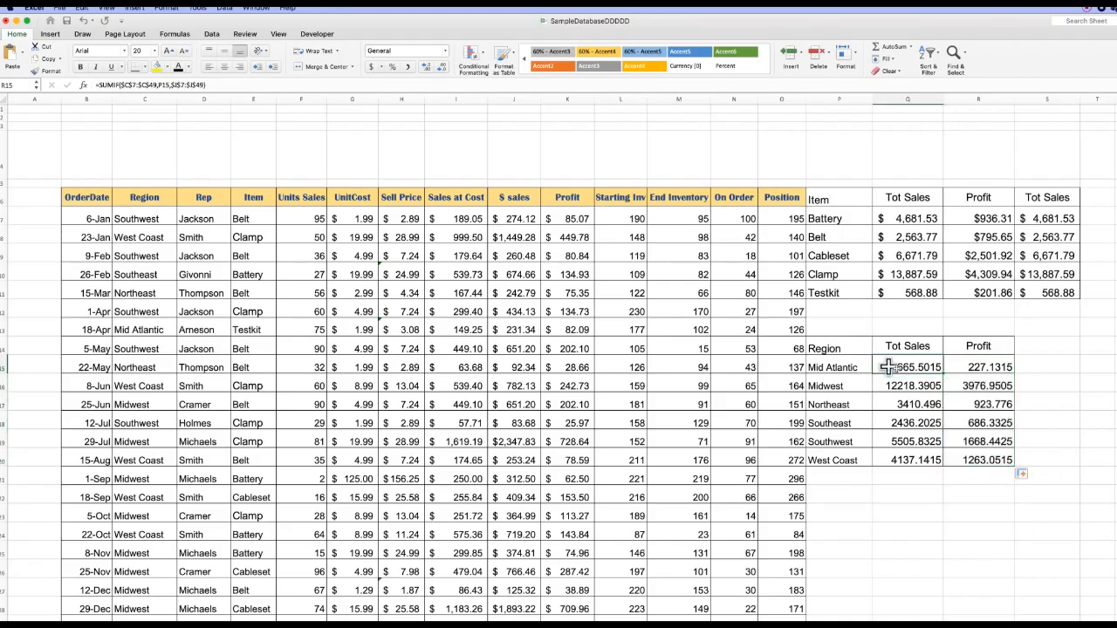
{"action": "left_click_drag", "start_coordinate": [940, 370], "coordinate": [952, 453]}
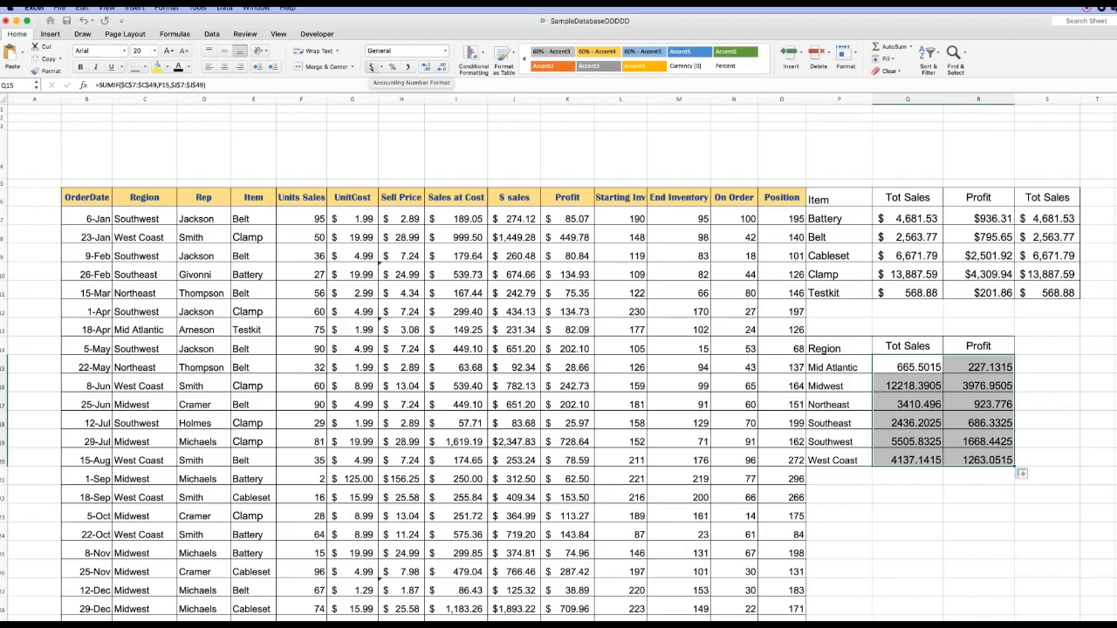
{"action": "left_click", "coordinate": [372, 67]}
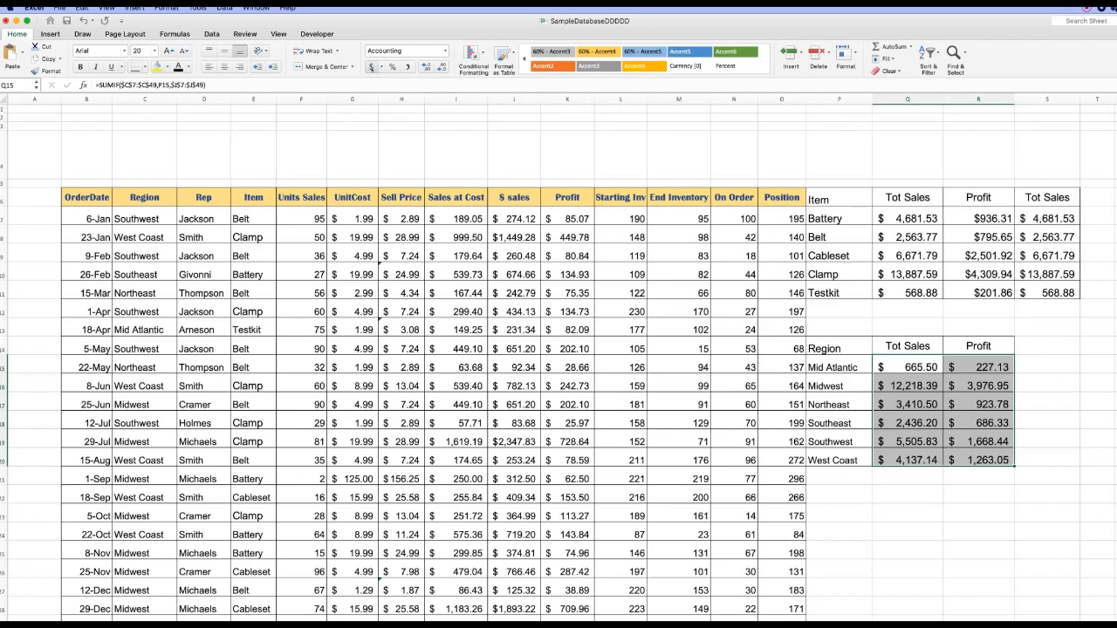
- Total the item table's Tot Sales in Q12 with =SUM(Q7:Q11) and fill the formula across to the Profit column in R12
{"action": "left_click", "coordinate": [890, 306]}
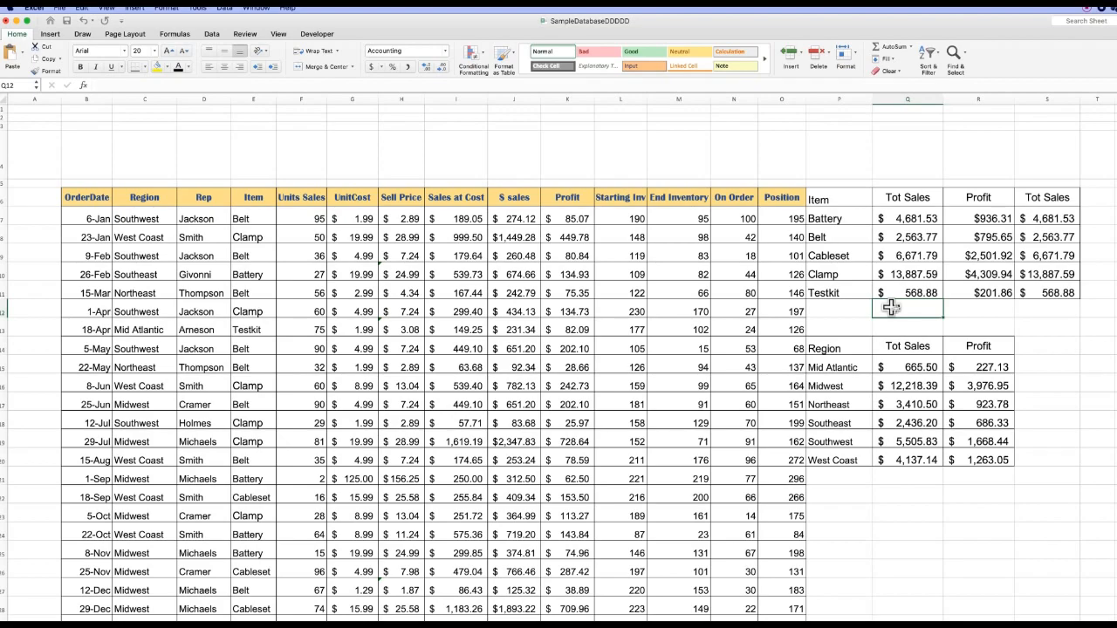
{"action": "type", "text": "=s"}
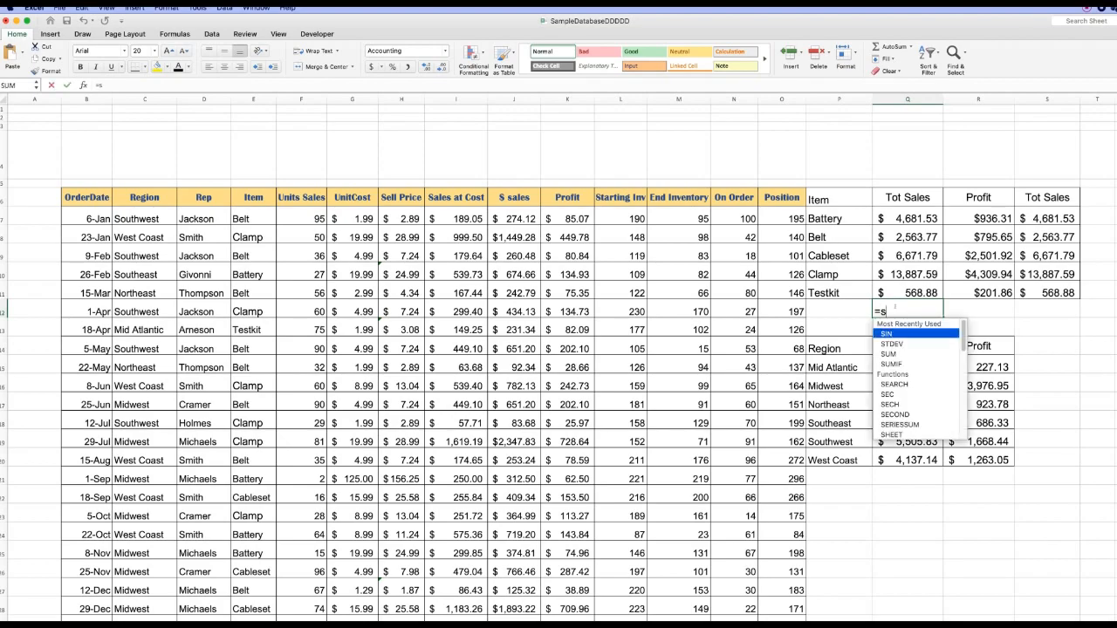
{"action": "type", "text": "um("}
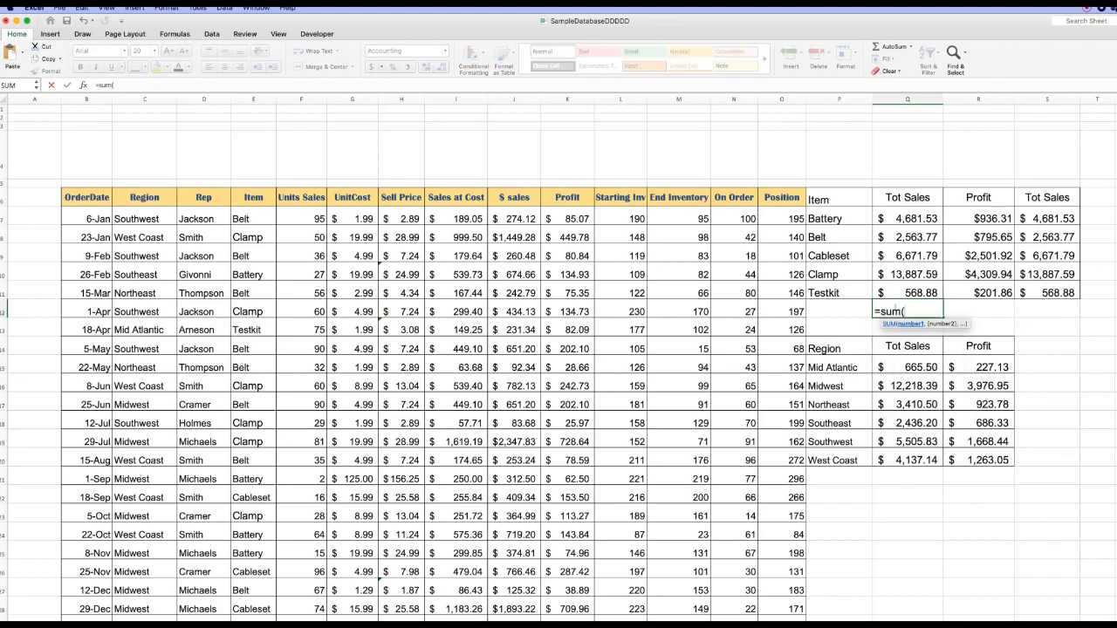
{"action": "left_click_drag", "start_coordinate": [890, 218], "coordinate": [894, 288]}
{"action": "type", "text": ")"}
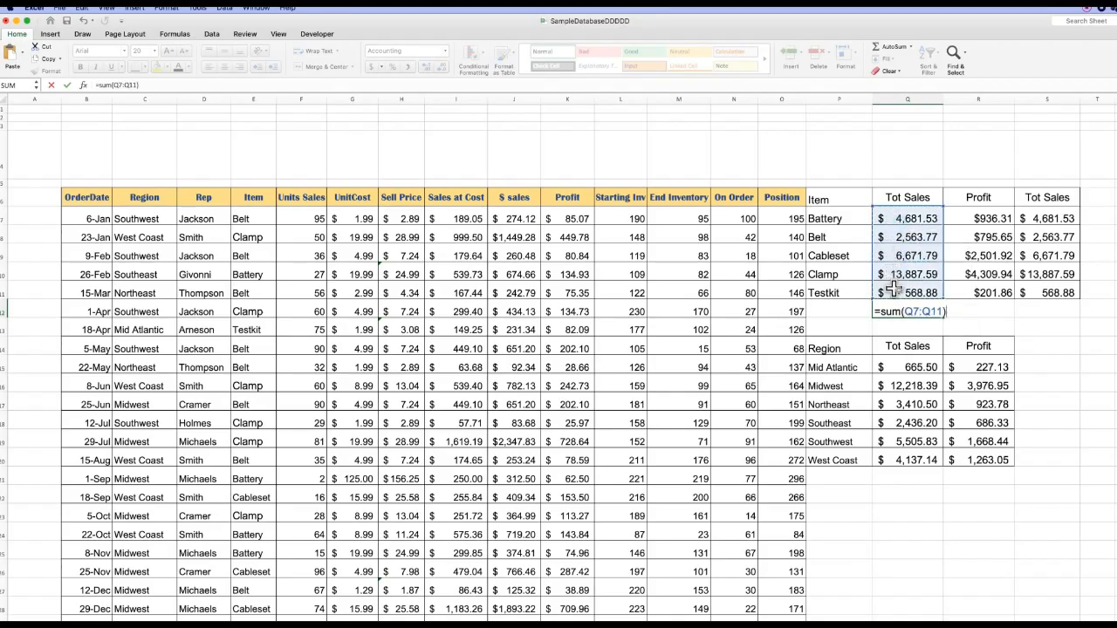
{"action": "key", "text": "Return"}
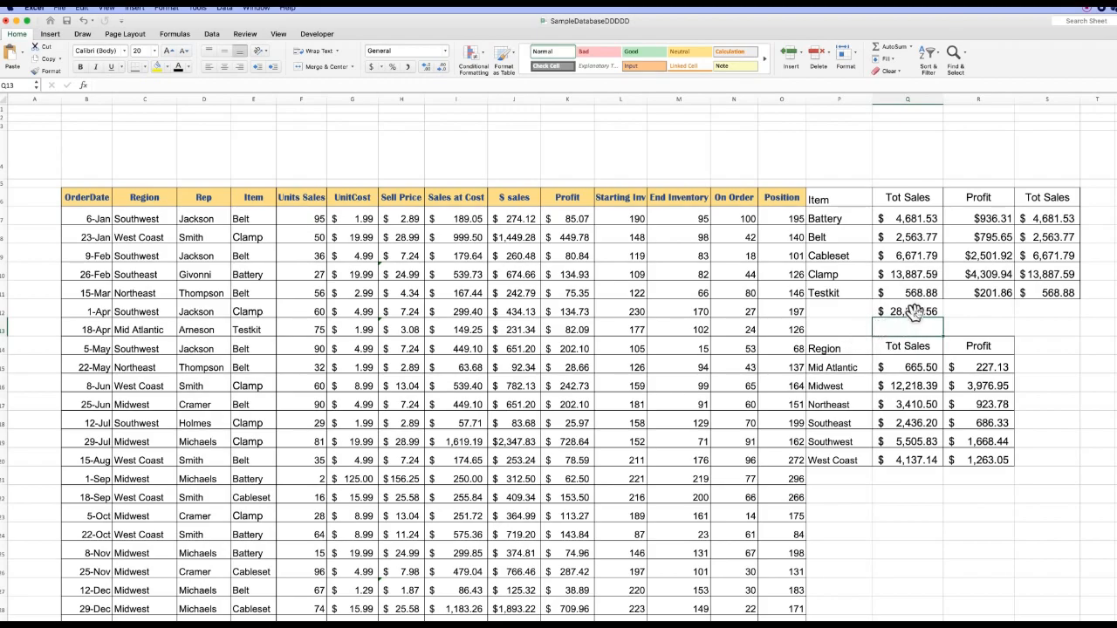
{"action": "left_click", "coordinate": [904, 312]}
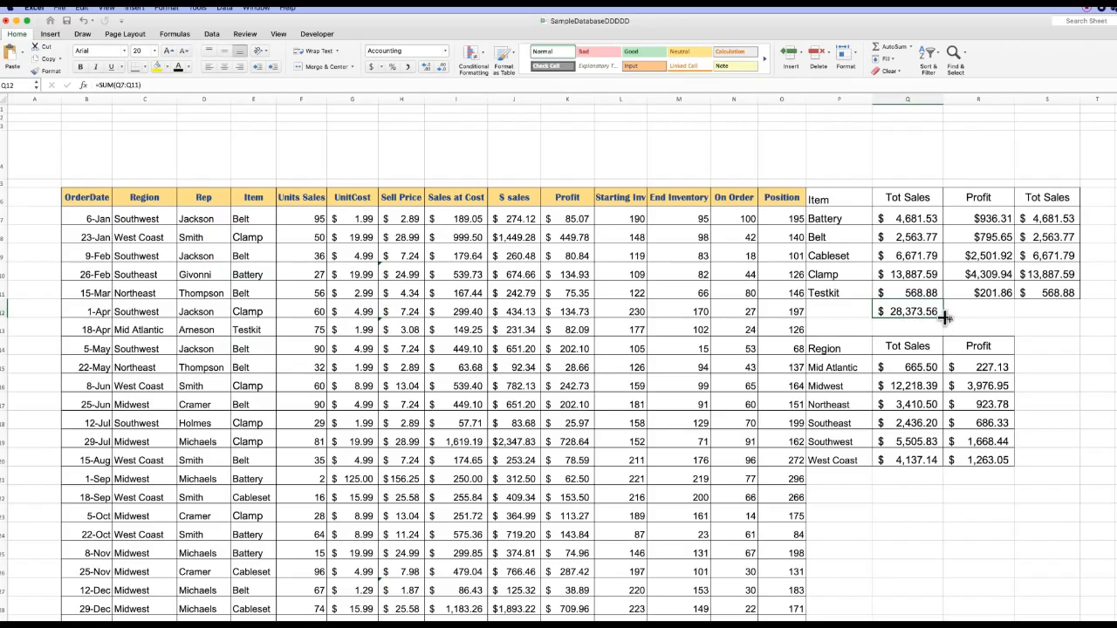
{"action": "left_click_drag", "start_coordinate": [946, 319], "coordinate": [1003, 320]}
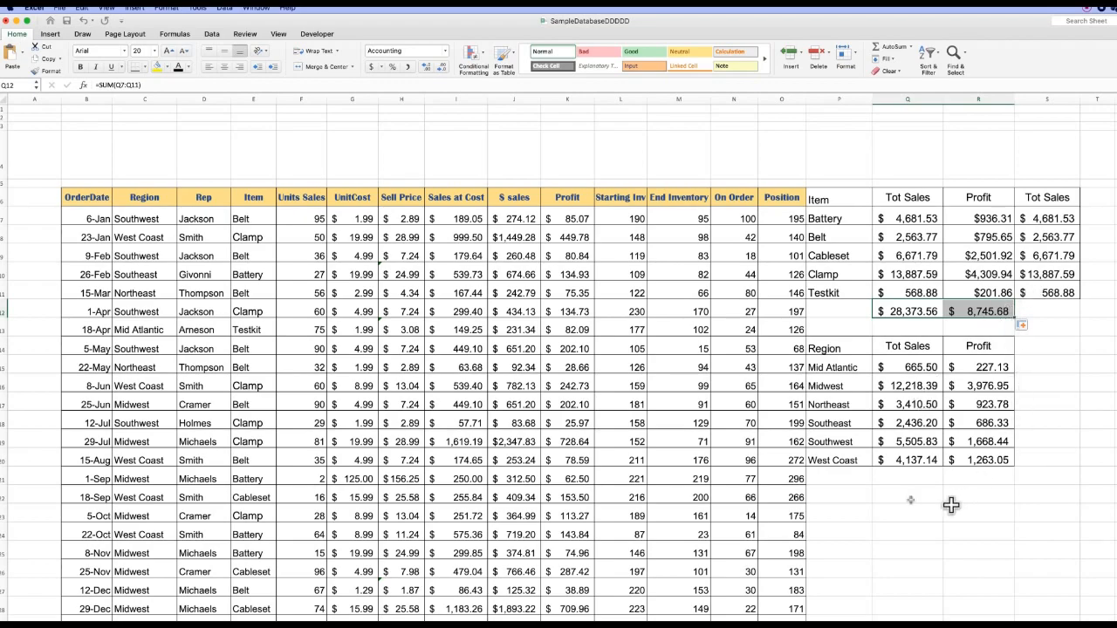
- Total the region table's Tot Sales in Q21, directly below the West Coast row, with =SUM(Q15:Q20)
{"action": "left_click", "coordinate": [902, 479]}
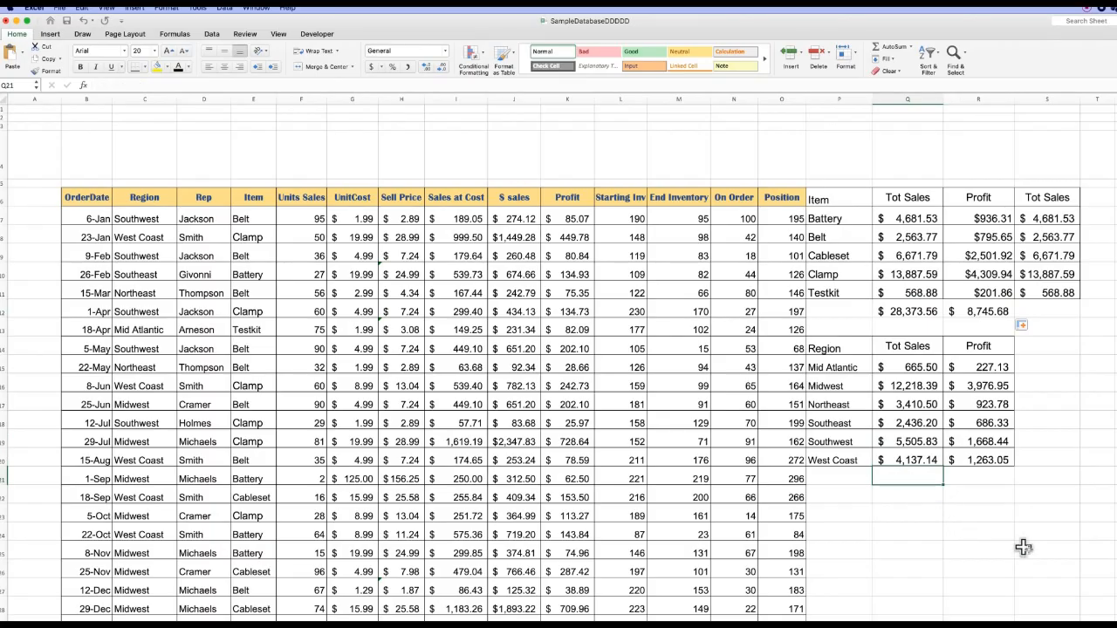
{"action": "type", "text": "=sum"}
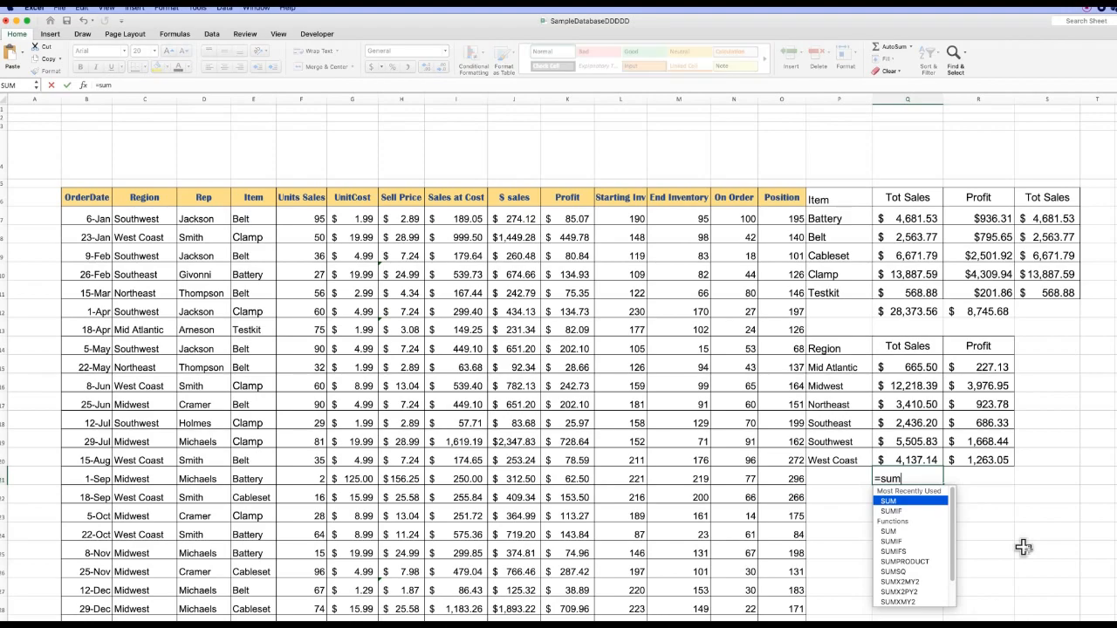
{"action": "type", "text": "("}
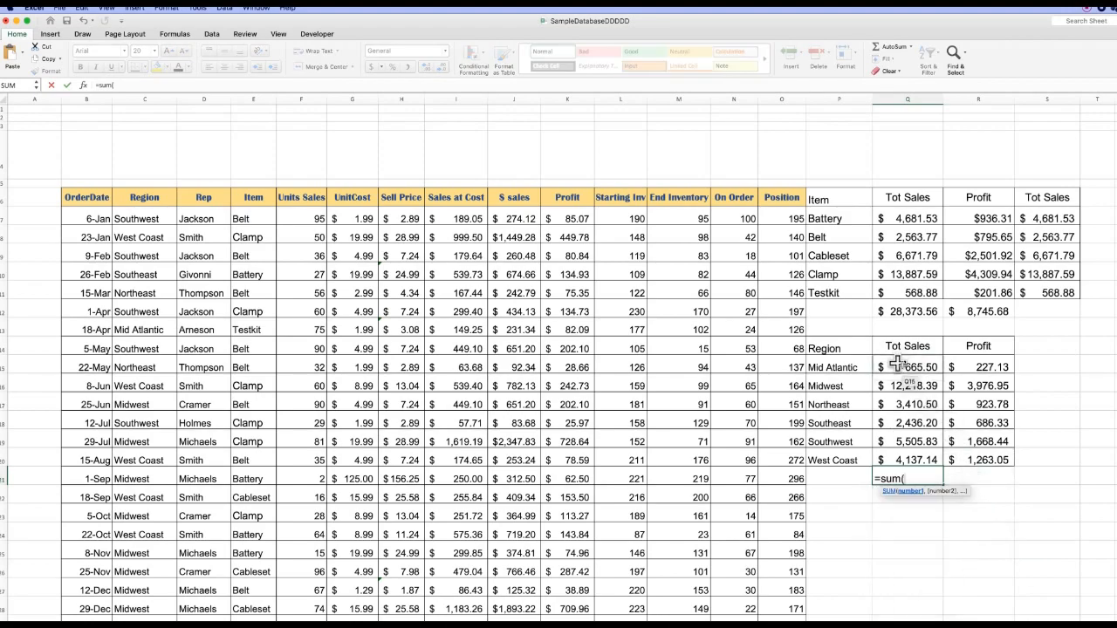
{"action": "left_click_drag", "start_coordinate": [897, 364], "coordinate": [899, 449]}
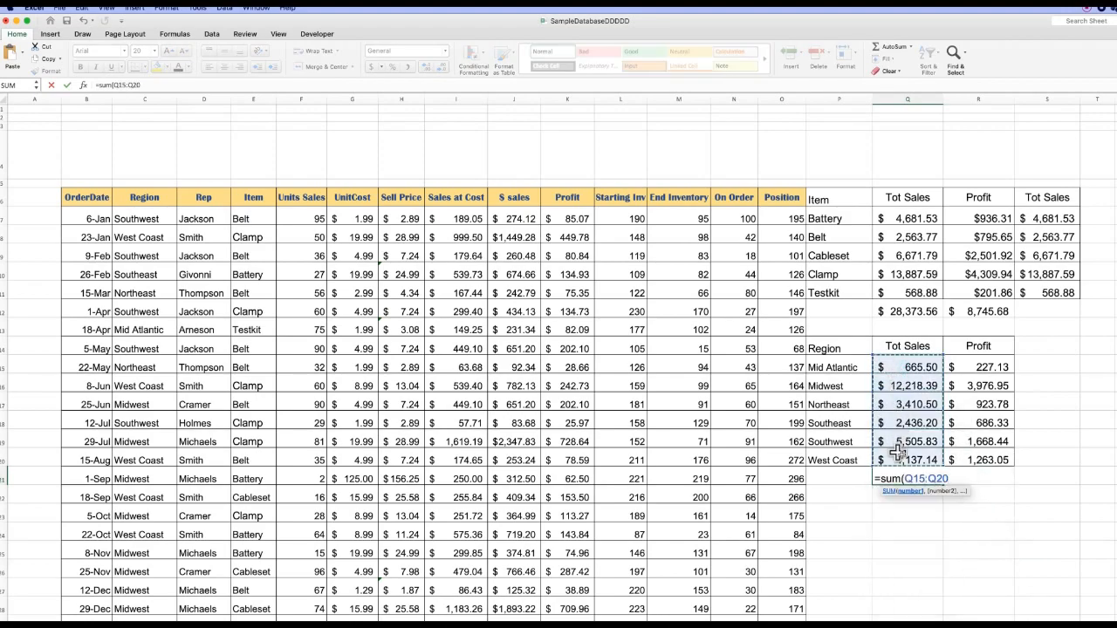
{"action": "type", "text": ")"}
{"action": "key", "text": "Return"}
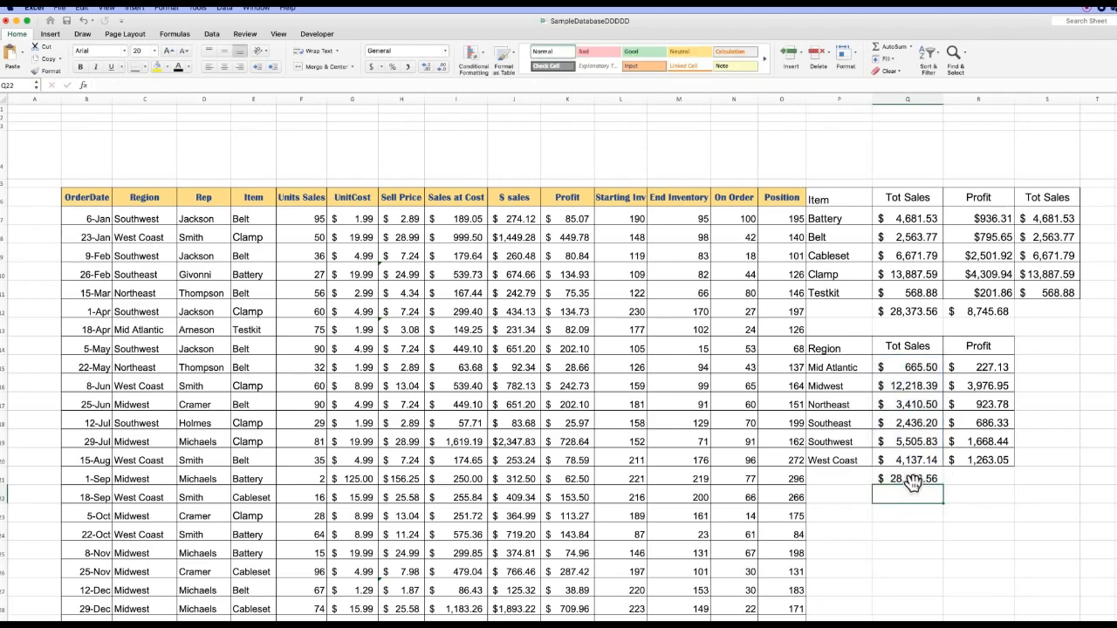
- Fill the Q21 total formula across to R21 to total the region table's Profit column
{"action": "left_click", "coordinate": [908, 479]}
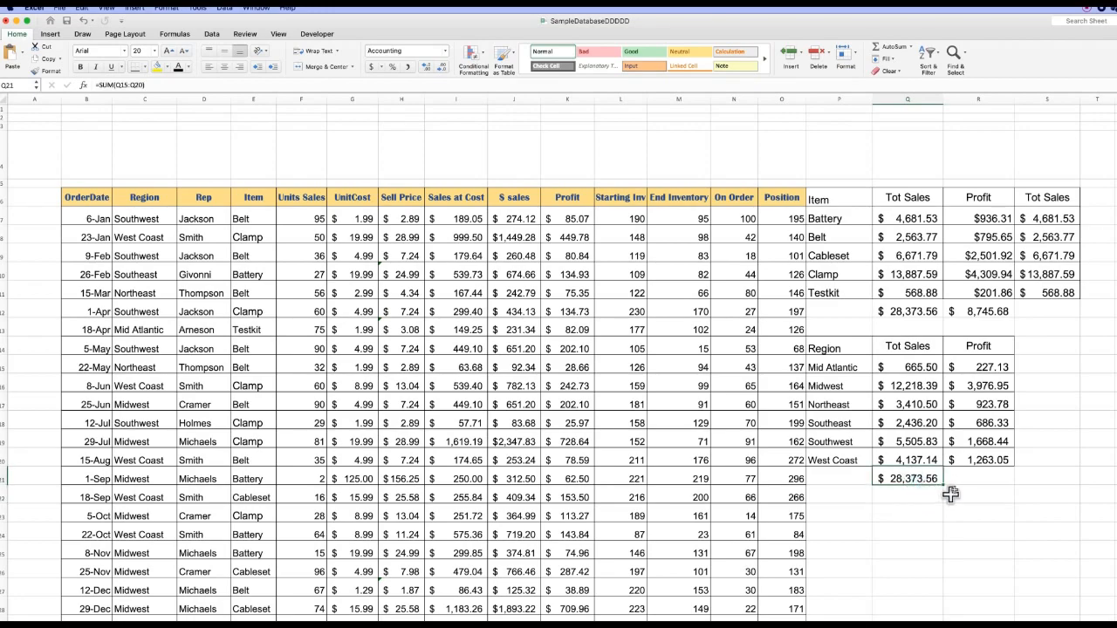
{"action": "left_click", "coordinate": [930, 478]}
{"action": "left_click_drag", "start_coordinate": [943, 486], "coordinate": [992, 485]}
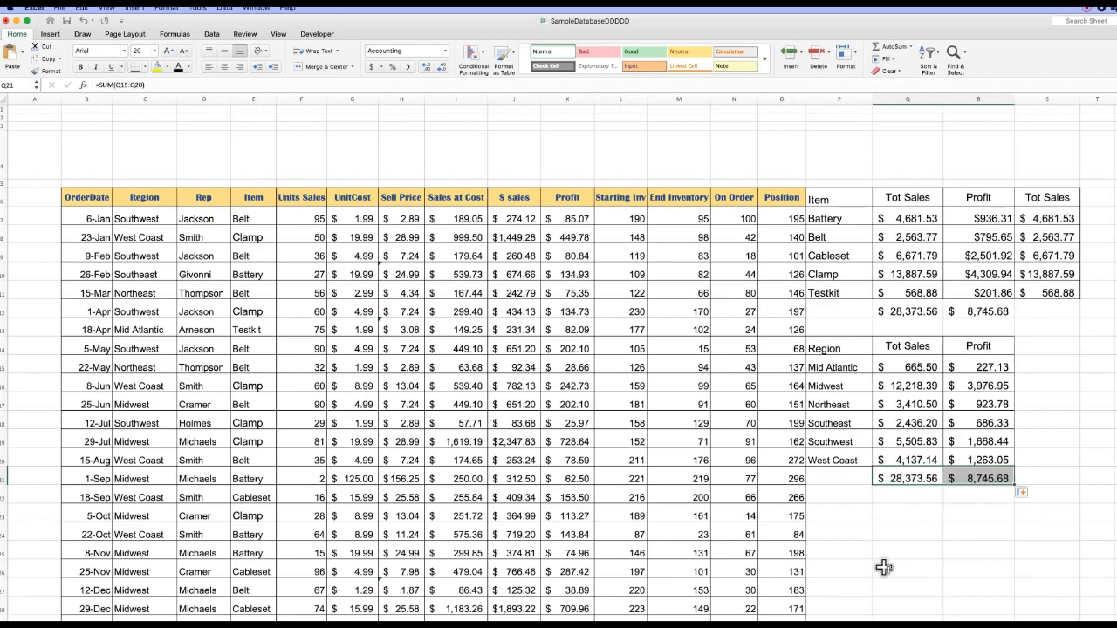